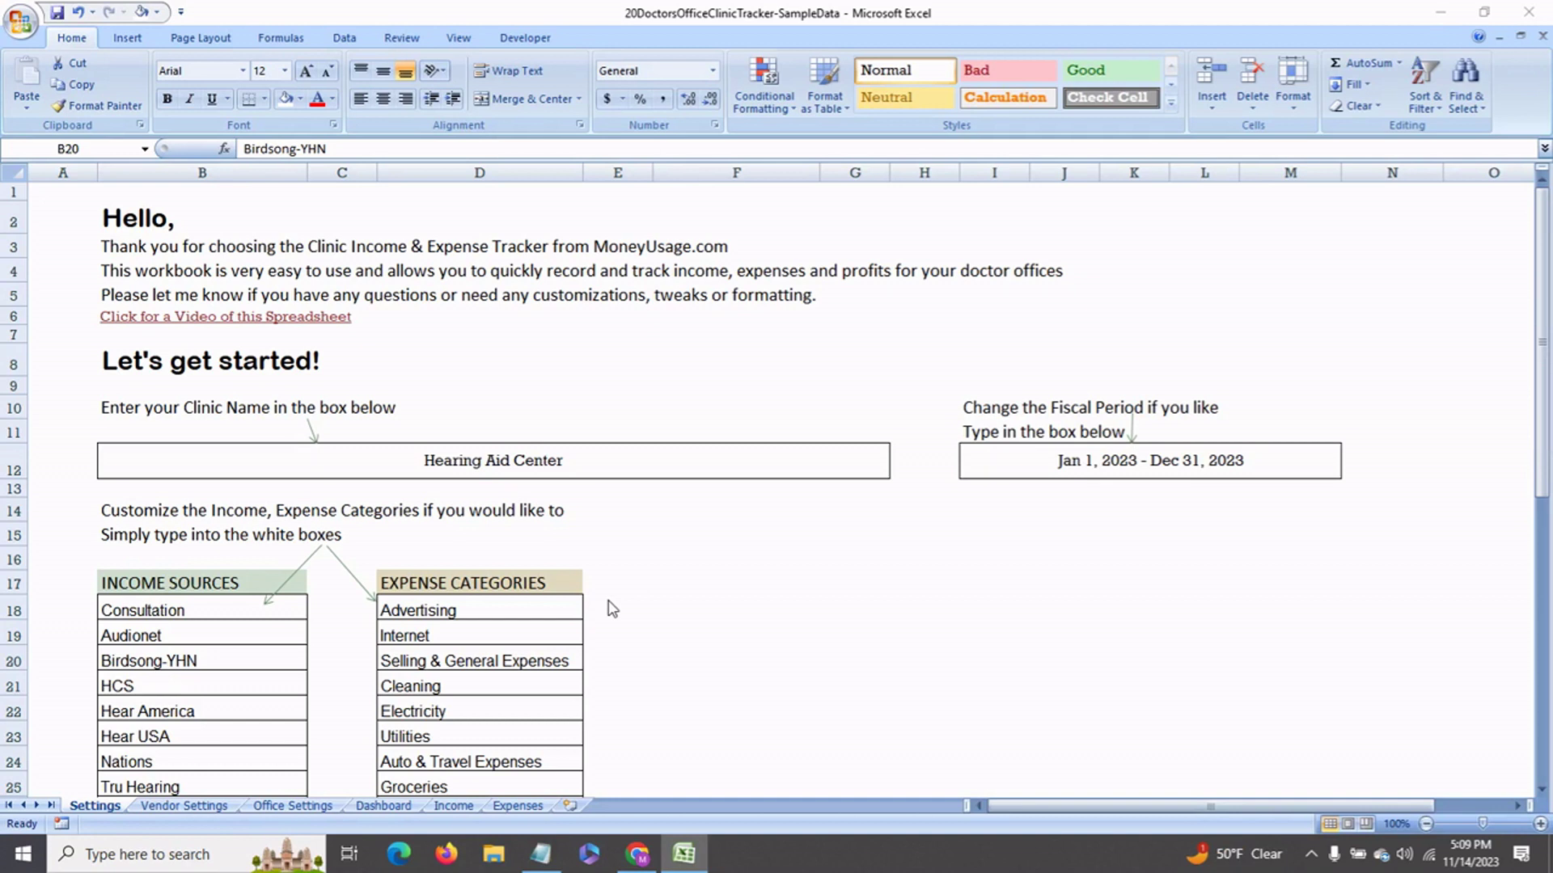
Review the income sources listed on the Settings sheet, from Consultation down to Hear USA
left_click(245, 694)
left_click(247, 618)
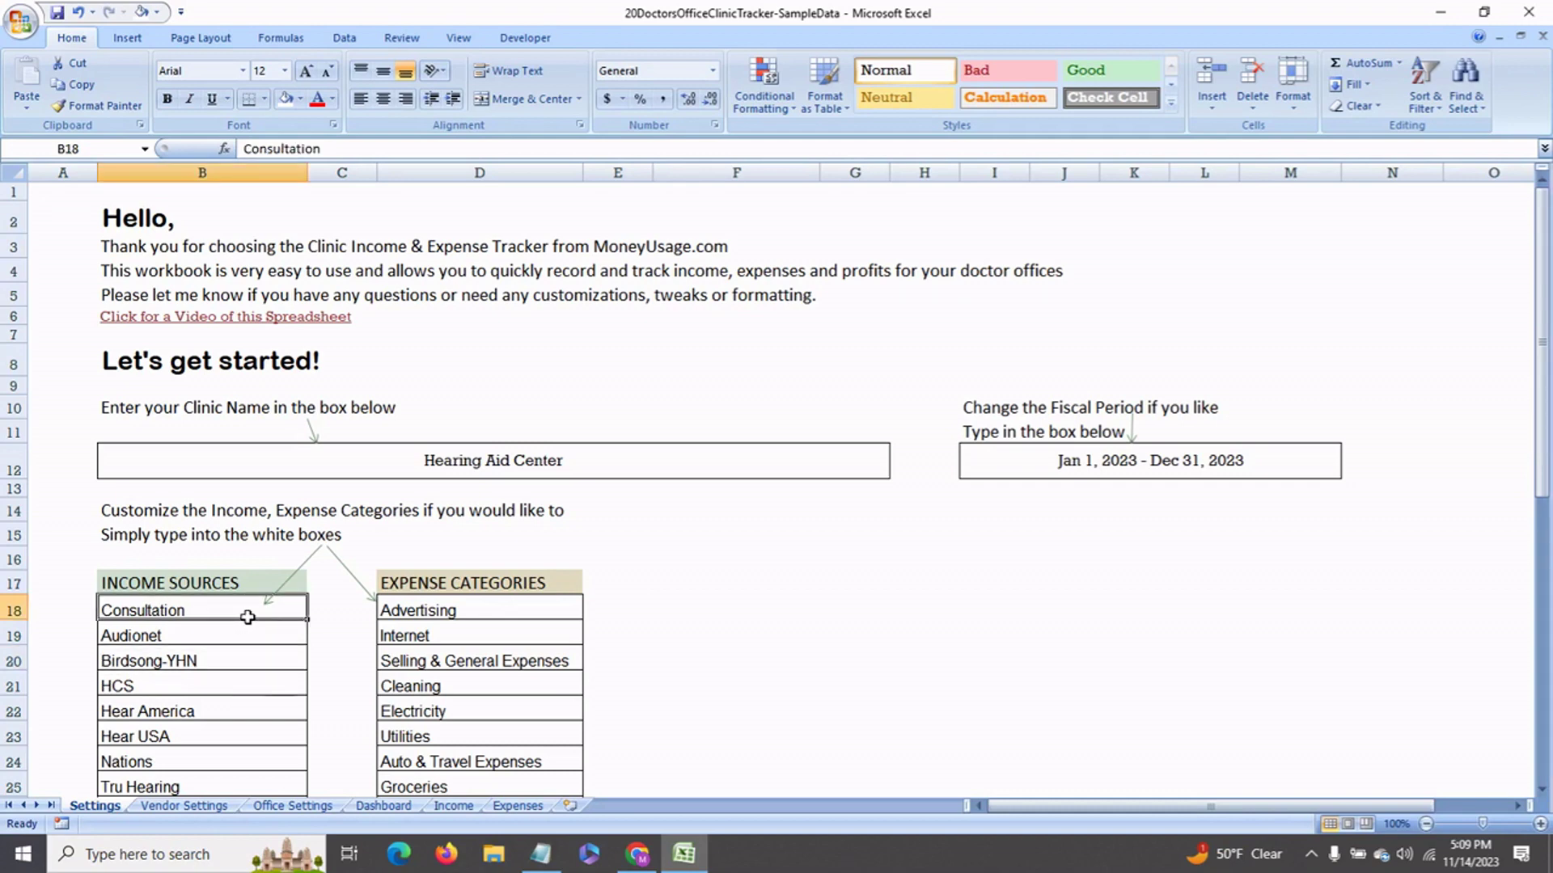
scroll(248, 617, "down", 1)
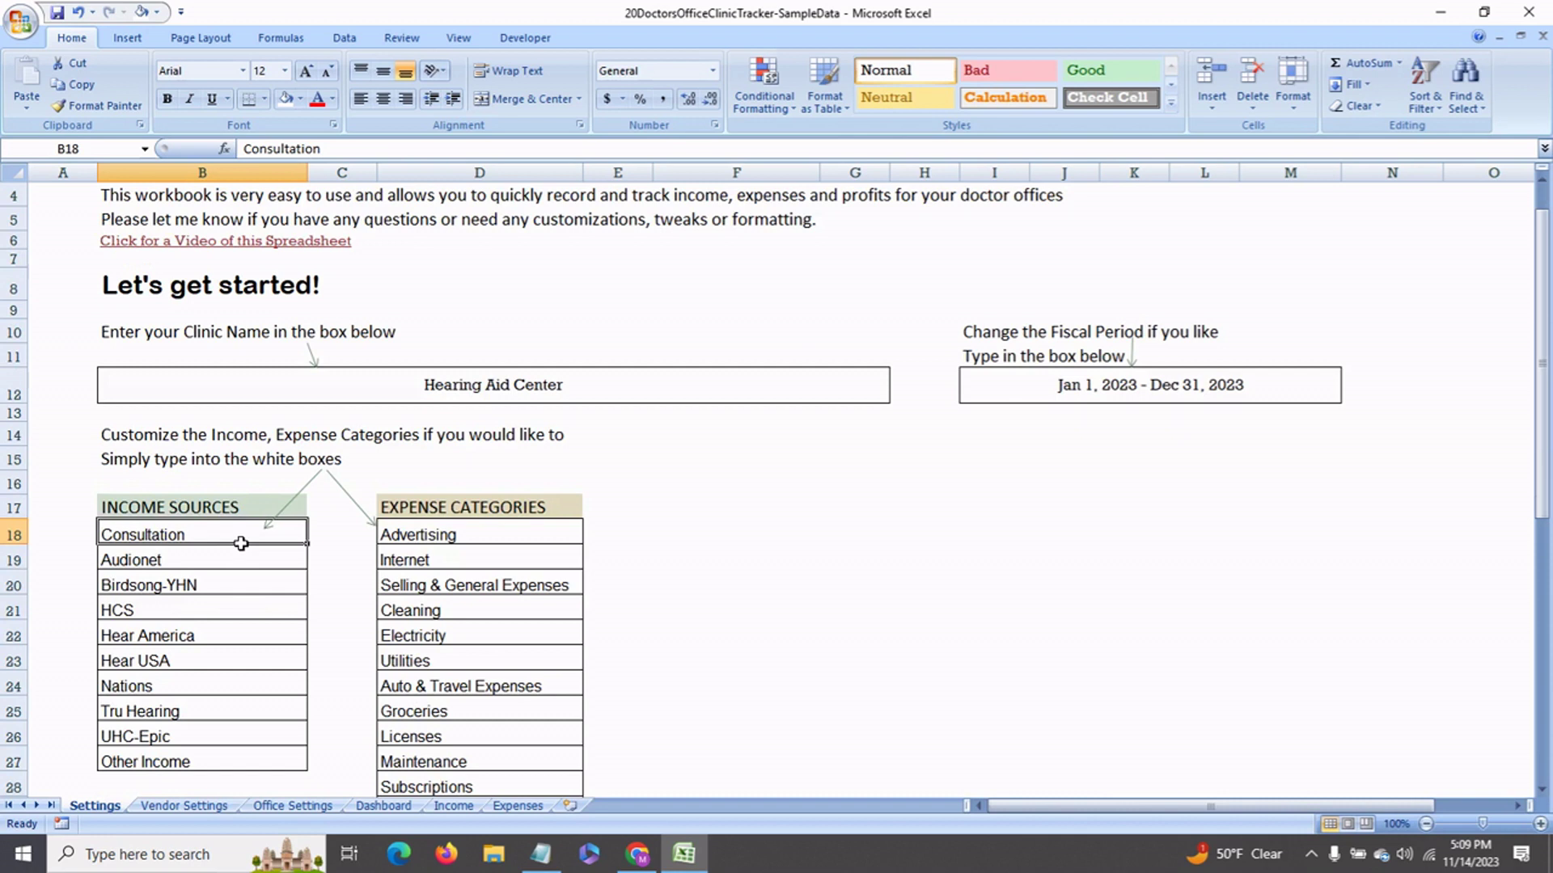
left_click(235, 566)
left_click(236, 587)
left_click(238, 614)
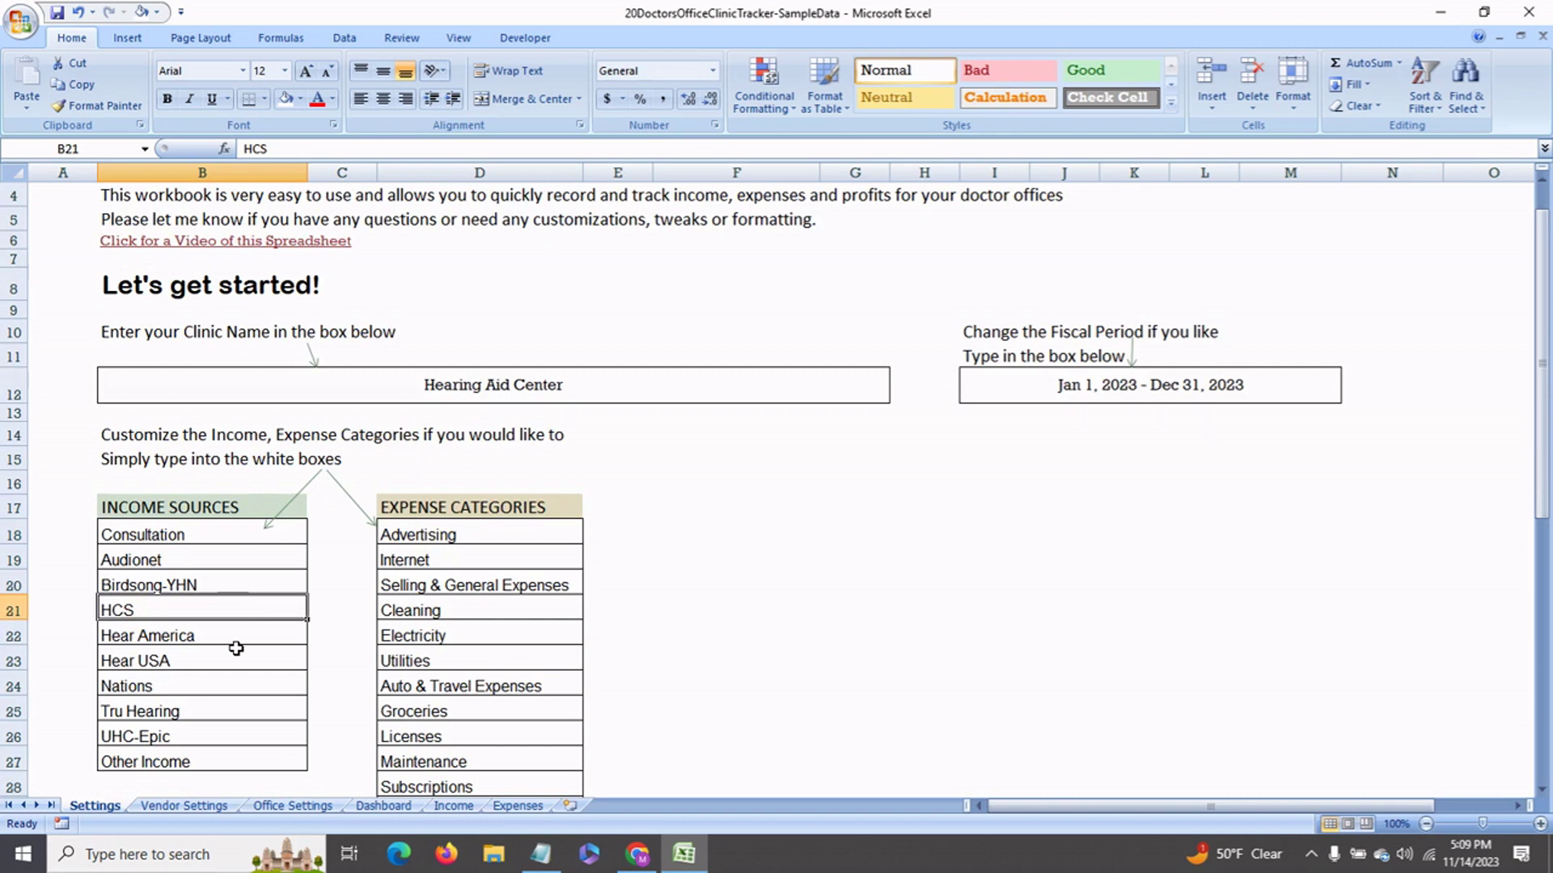
left_click(236, 639)
left_click(231, 663)
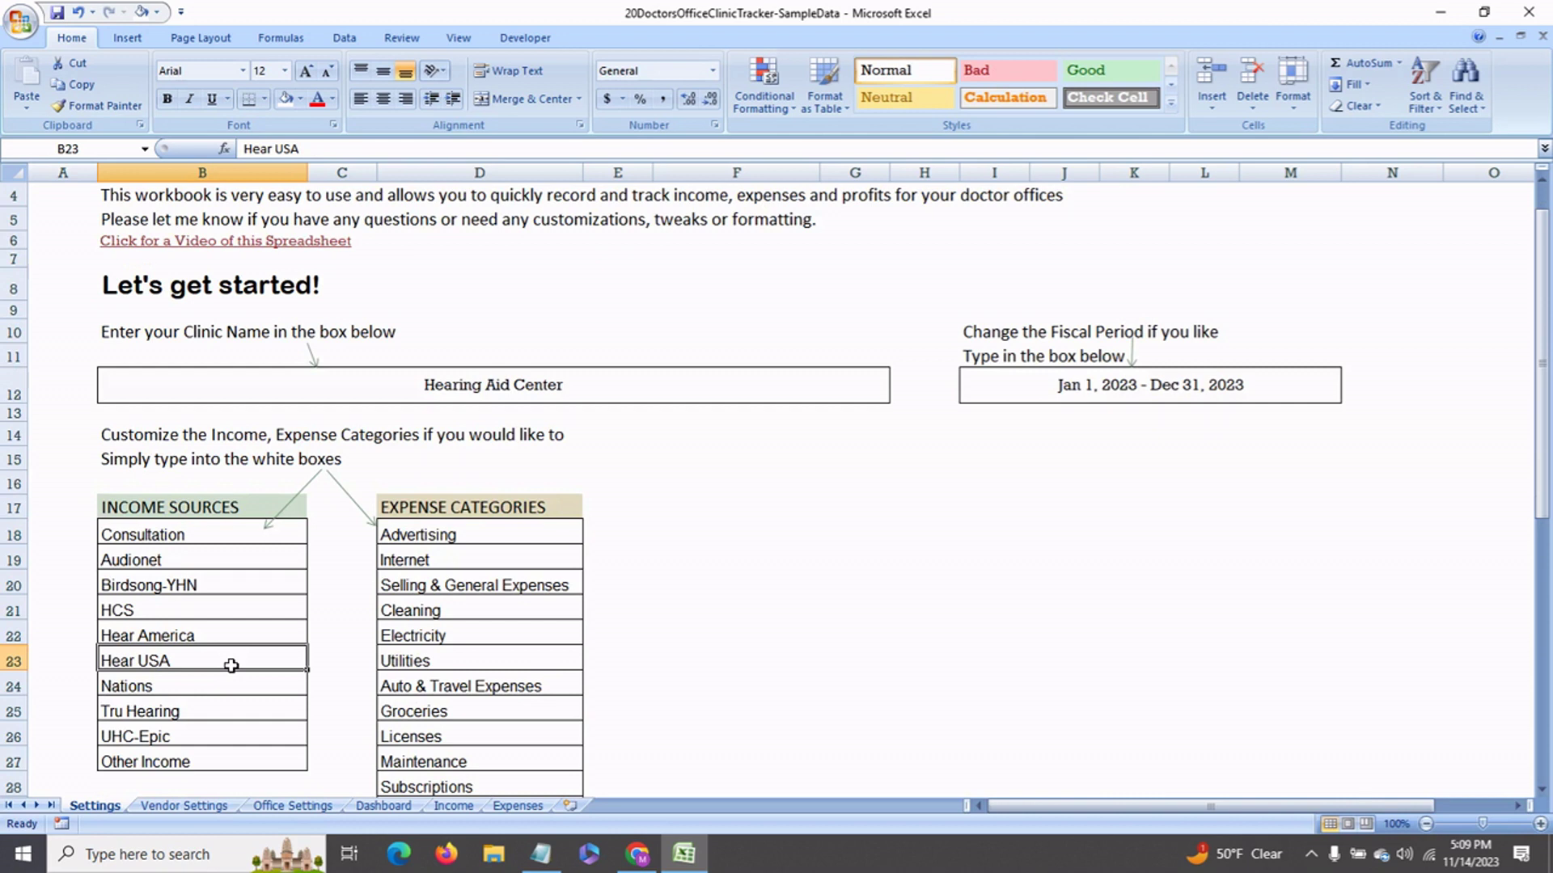
Rename the Other Income source to Testing
left_click(220, 764)
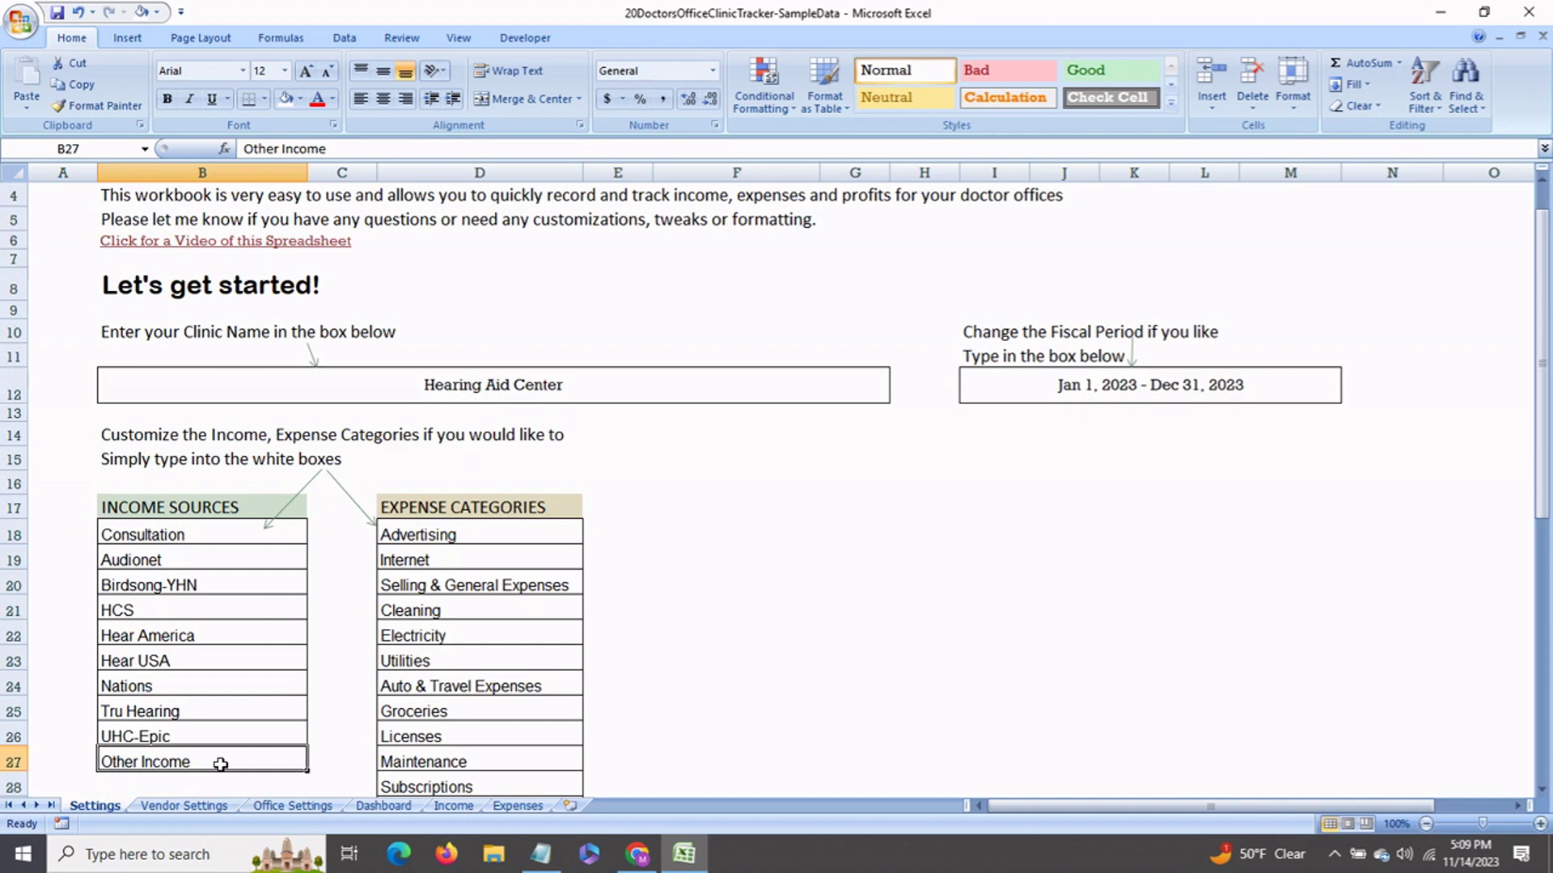
type("TEst")
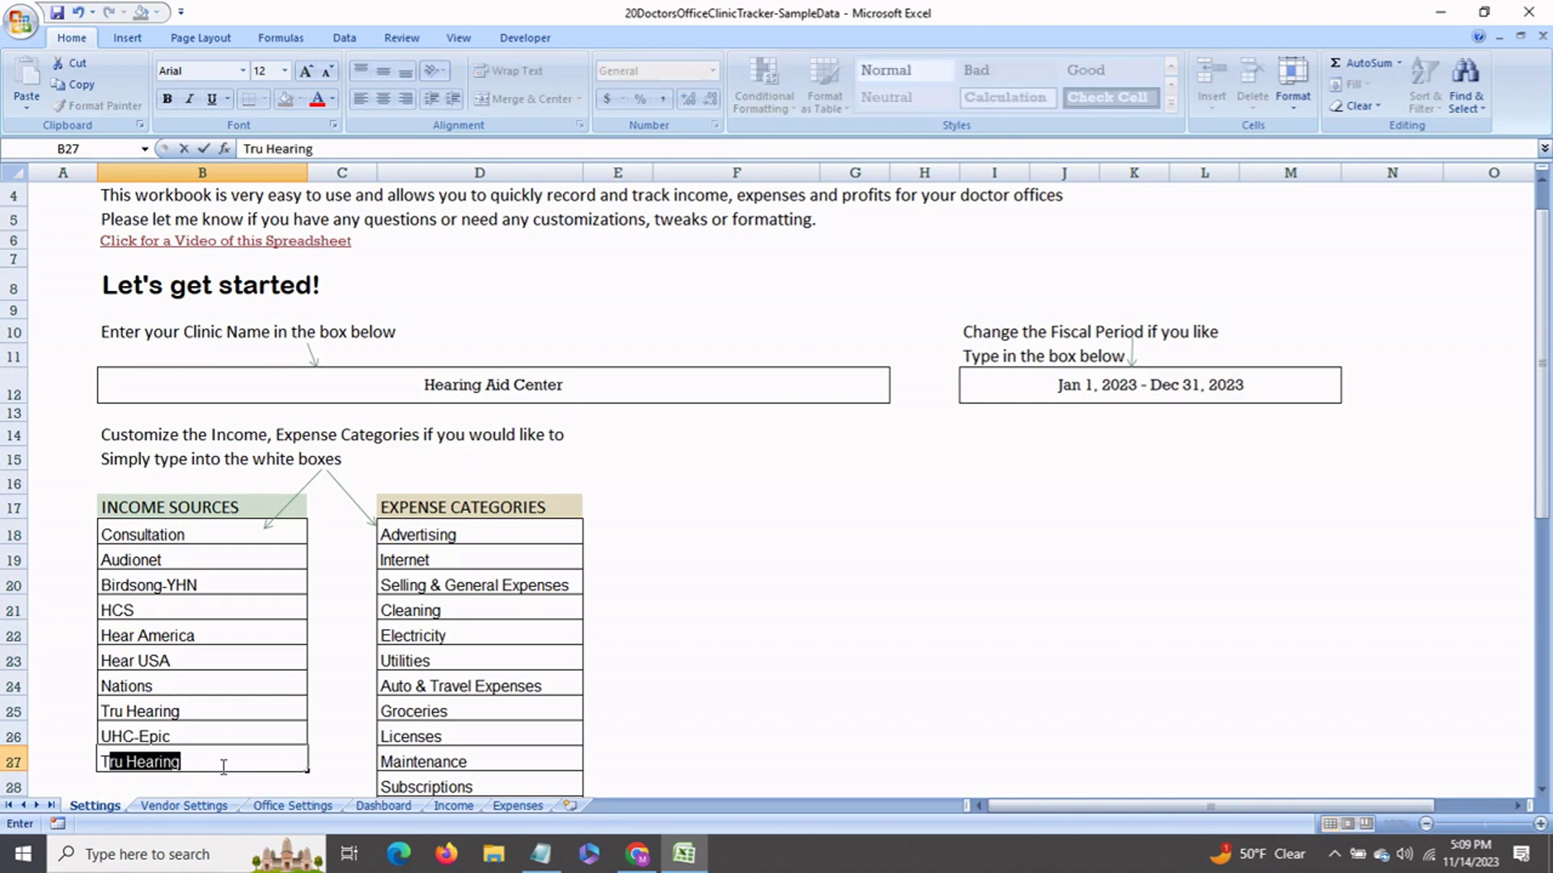
key("BackSpace")
key("BackSpace")
key("BackSpace")
type("esting")
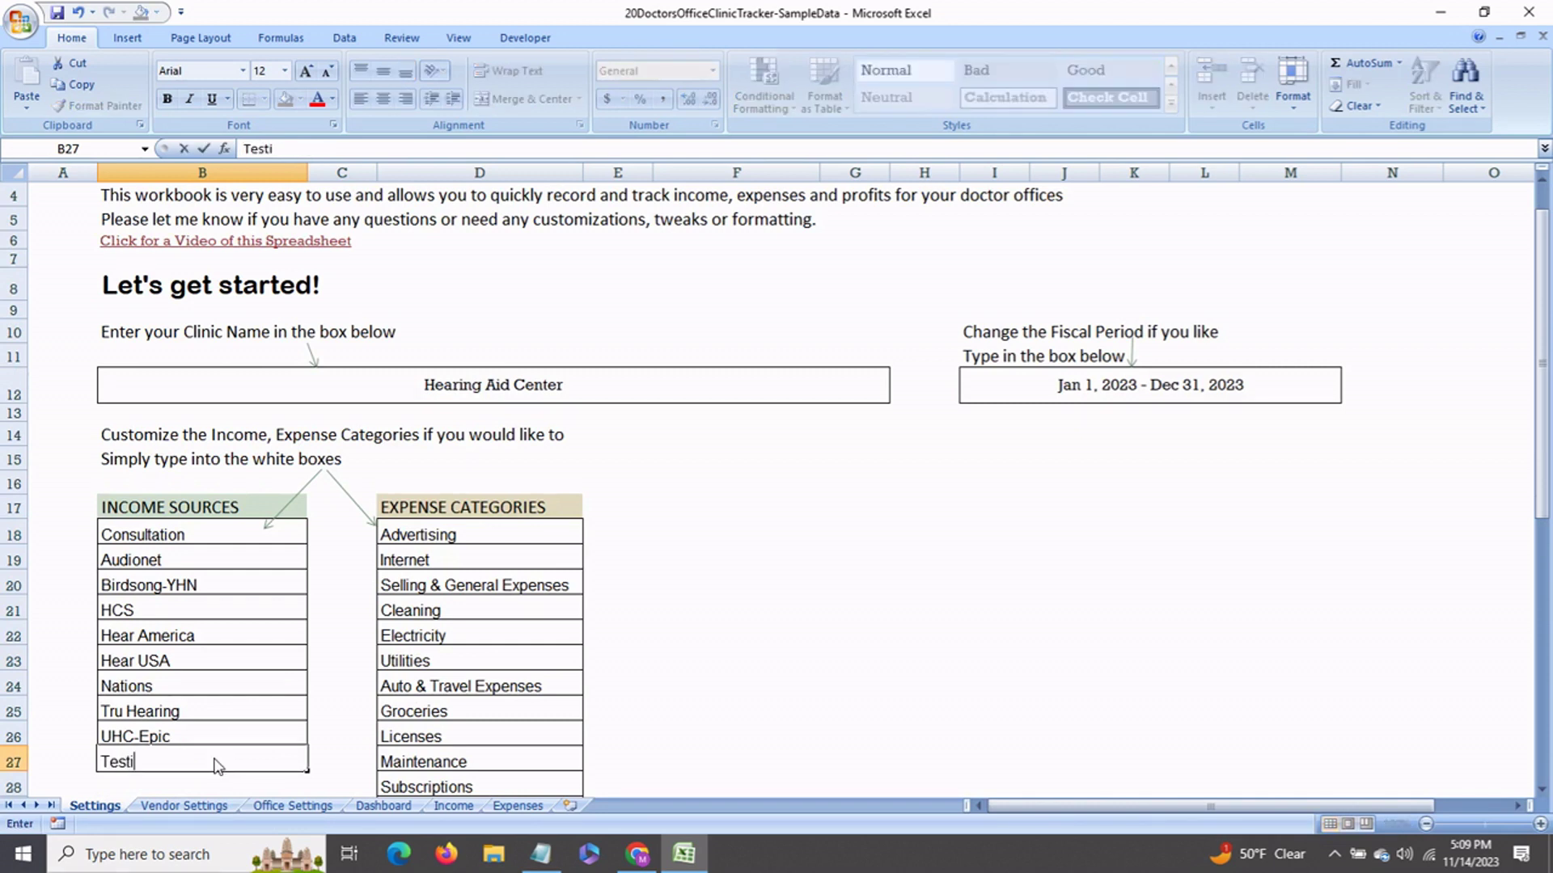
left_click(270, 718)
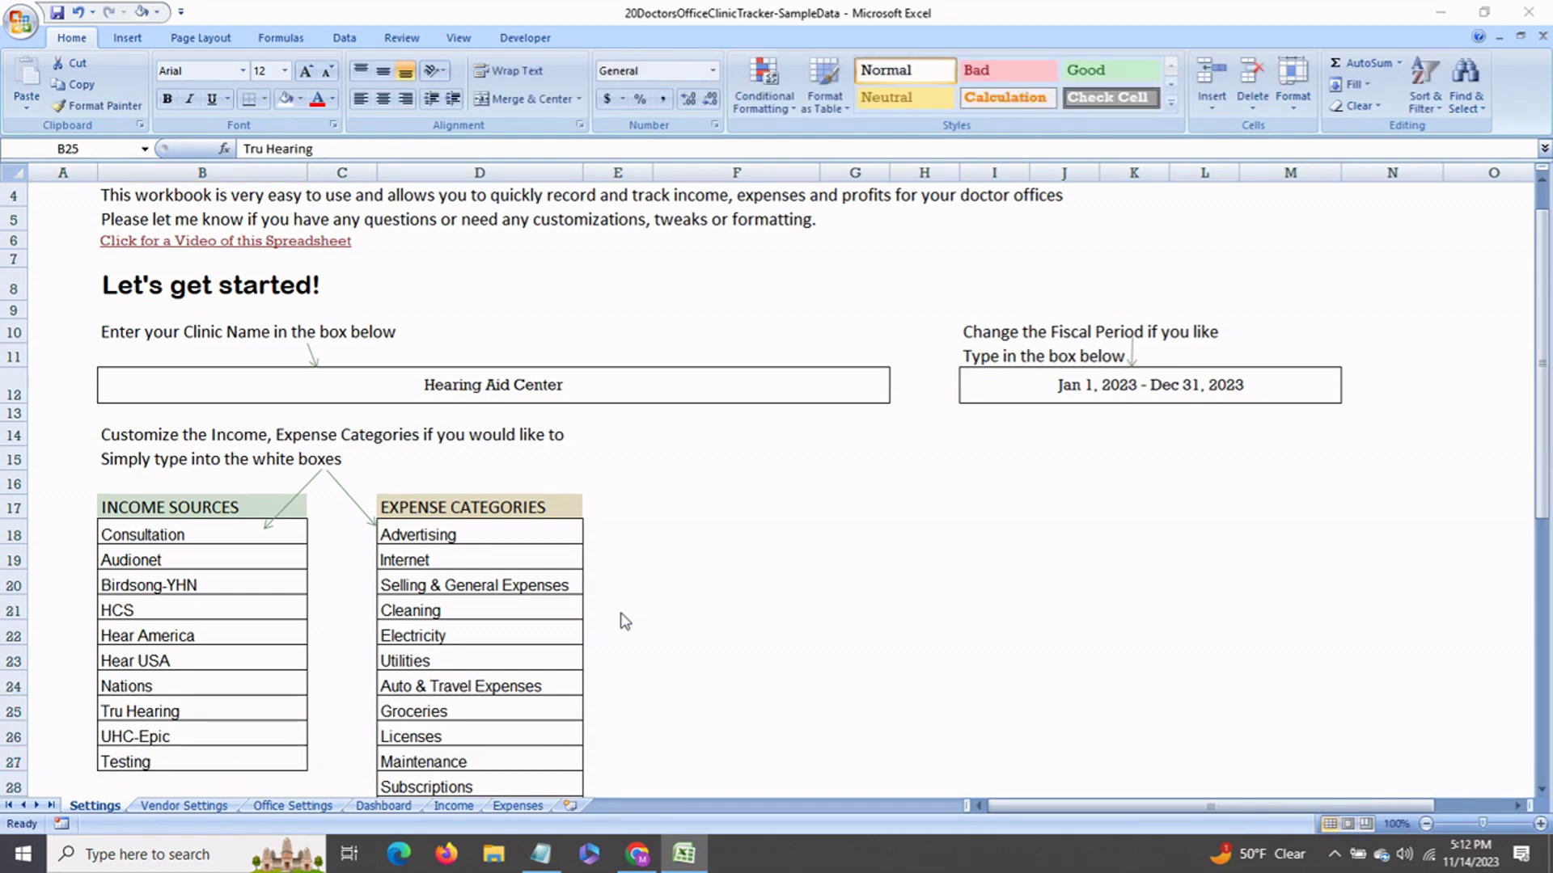
Rename the Other Expense 2 category to 'Any other expense'
left_click(535, 615)
left_click(531, 537)
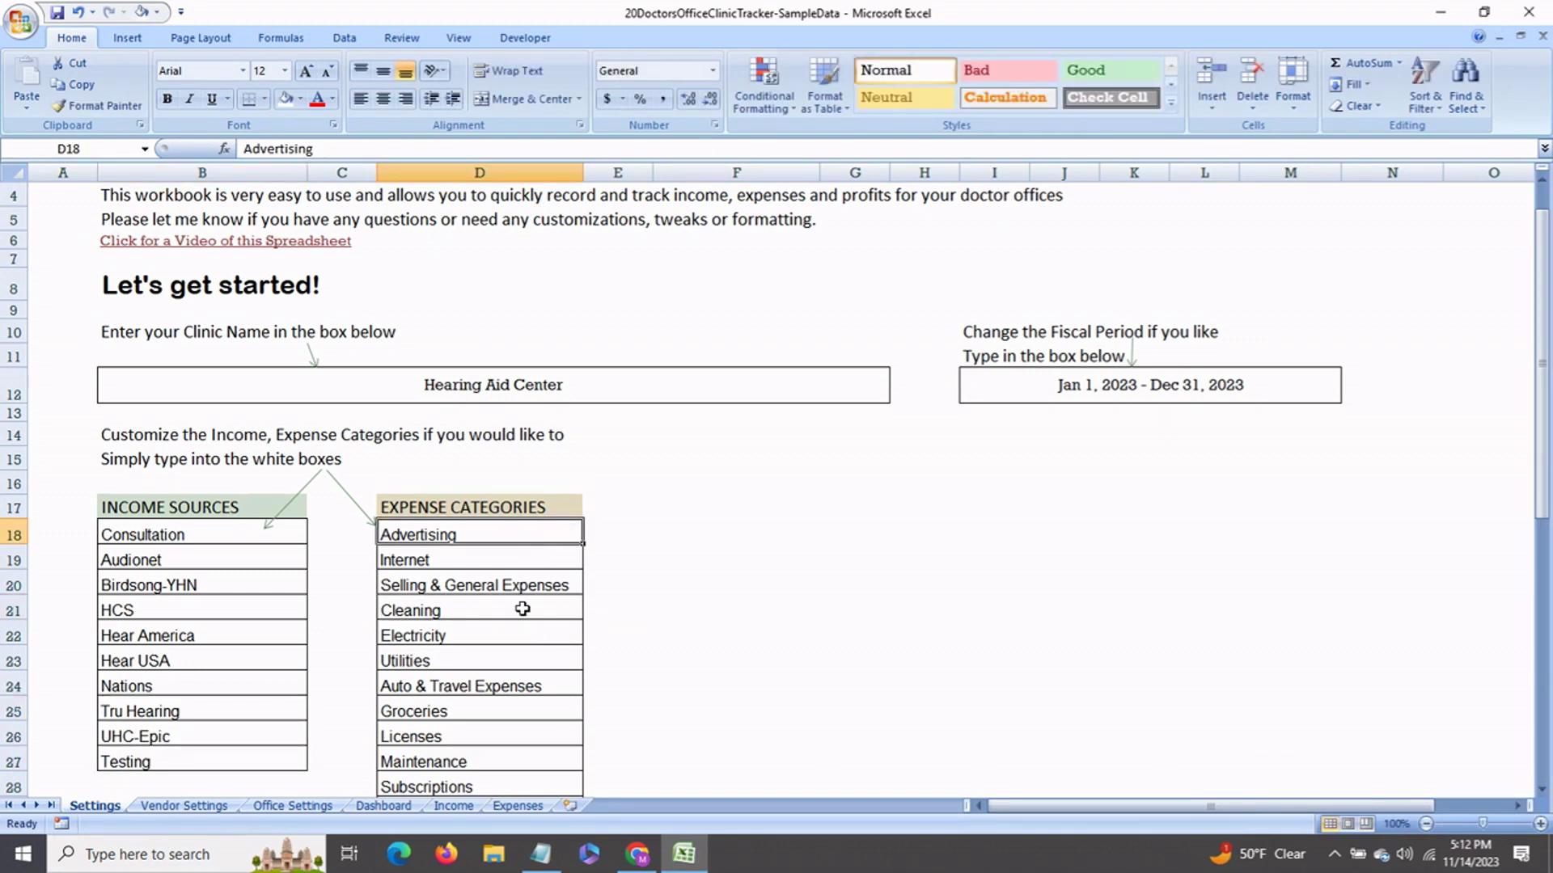
scroll(517, 646, "down", 5)
scroll(518, 645, "down", 1)
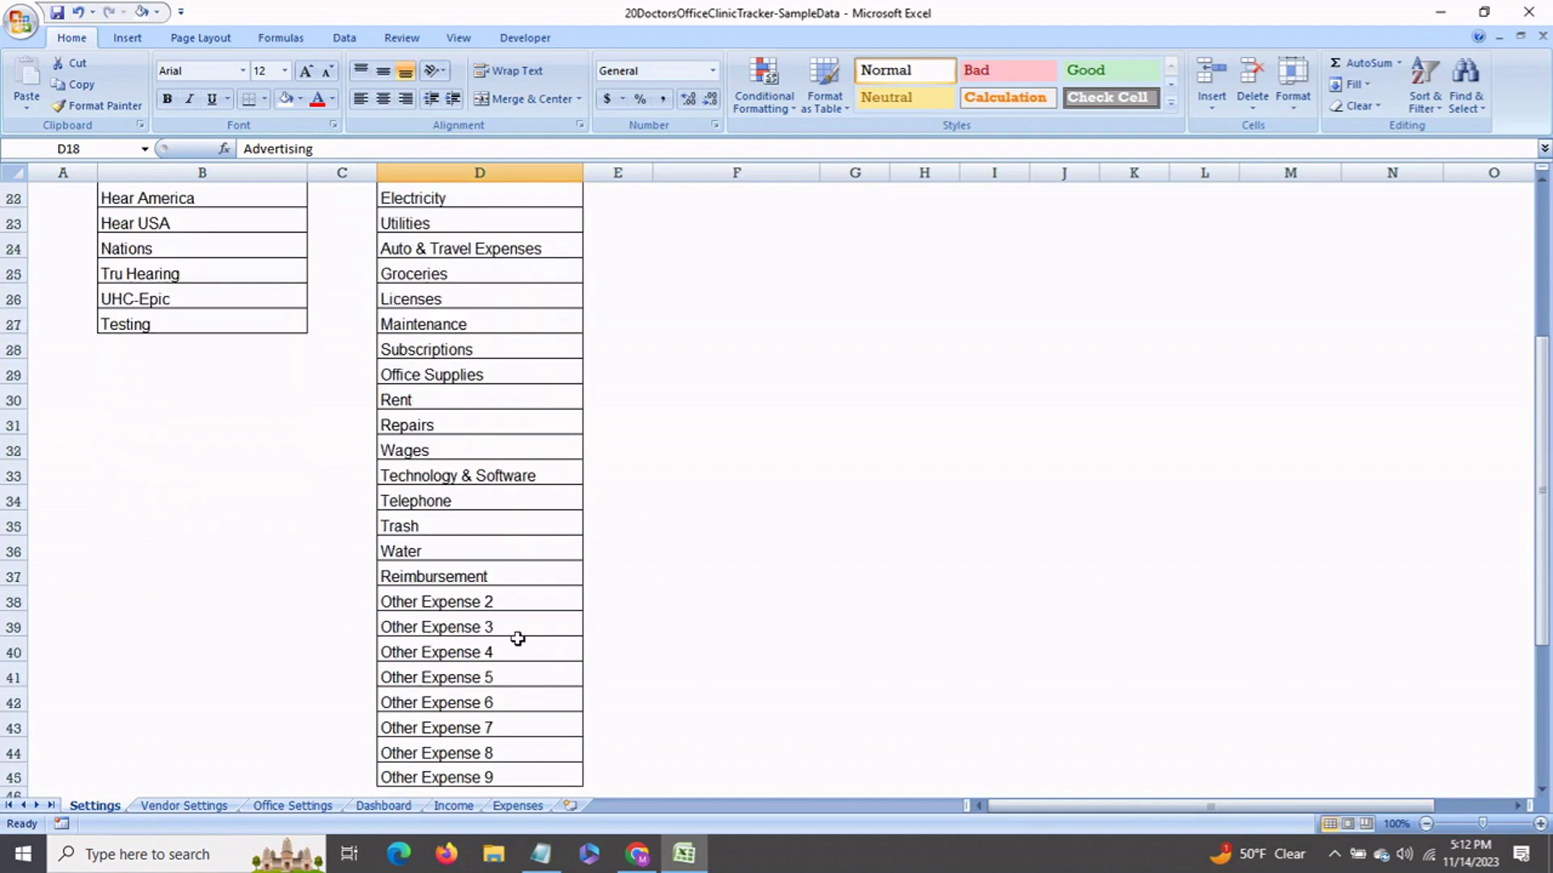
left_click(520, 608)
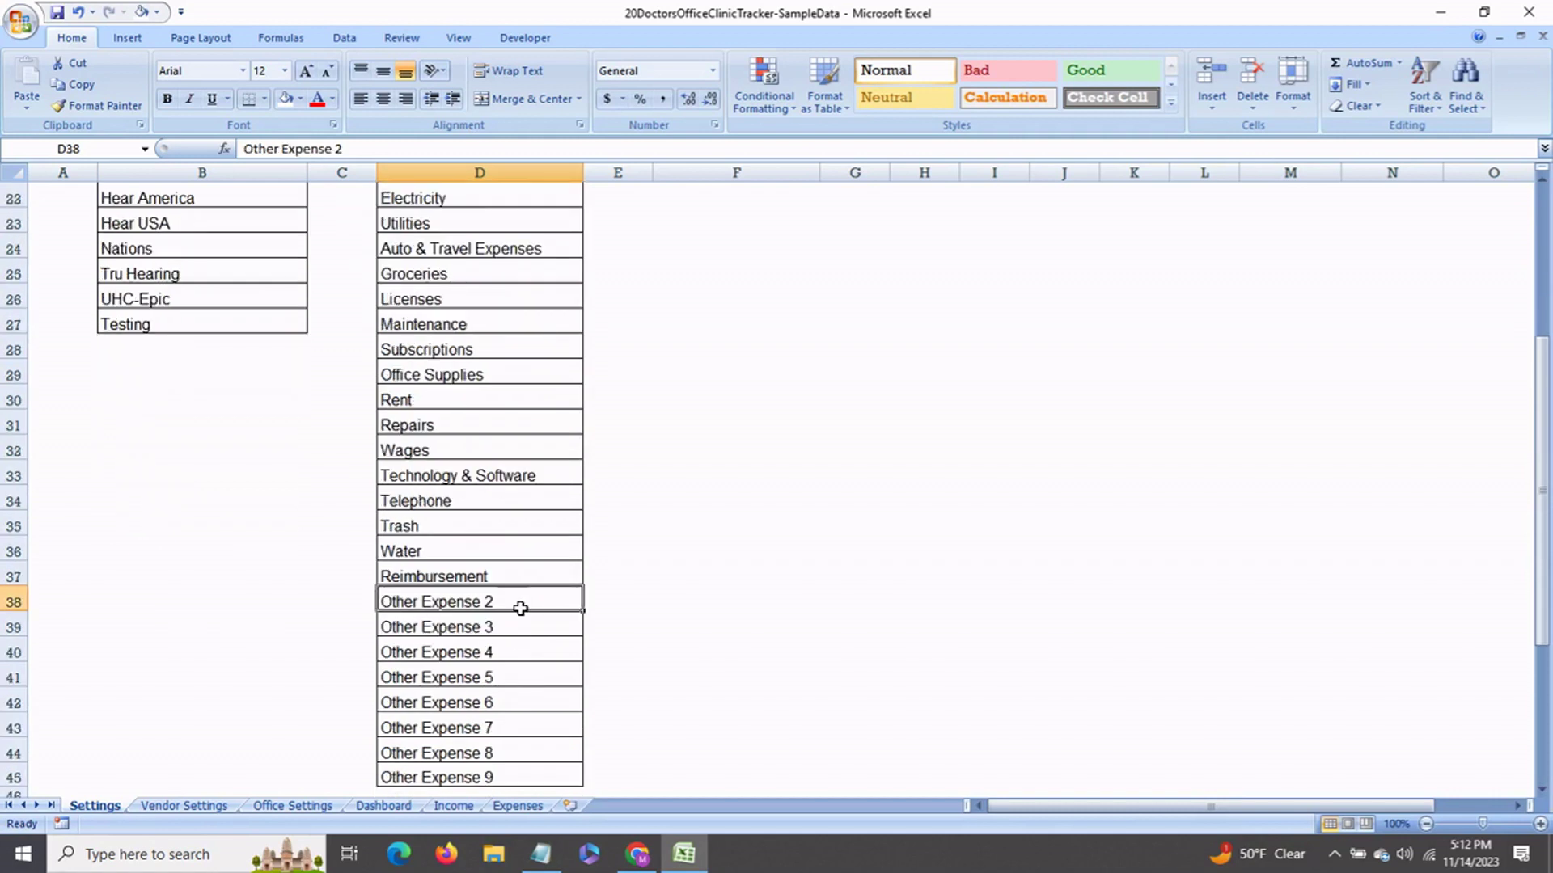
type("Any ot")
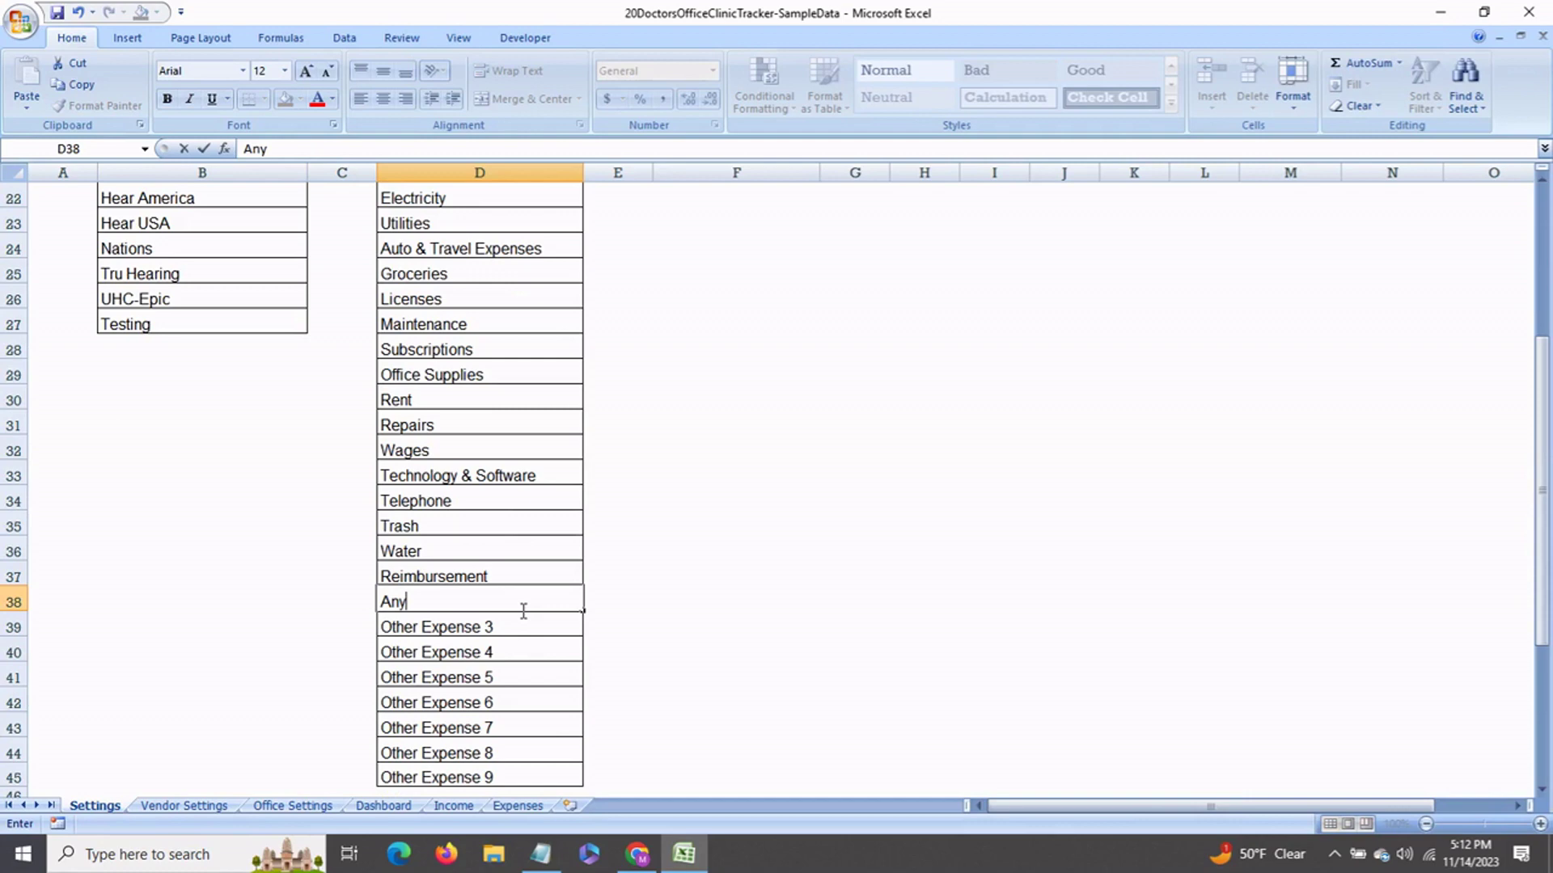
type("her expense")
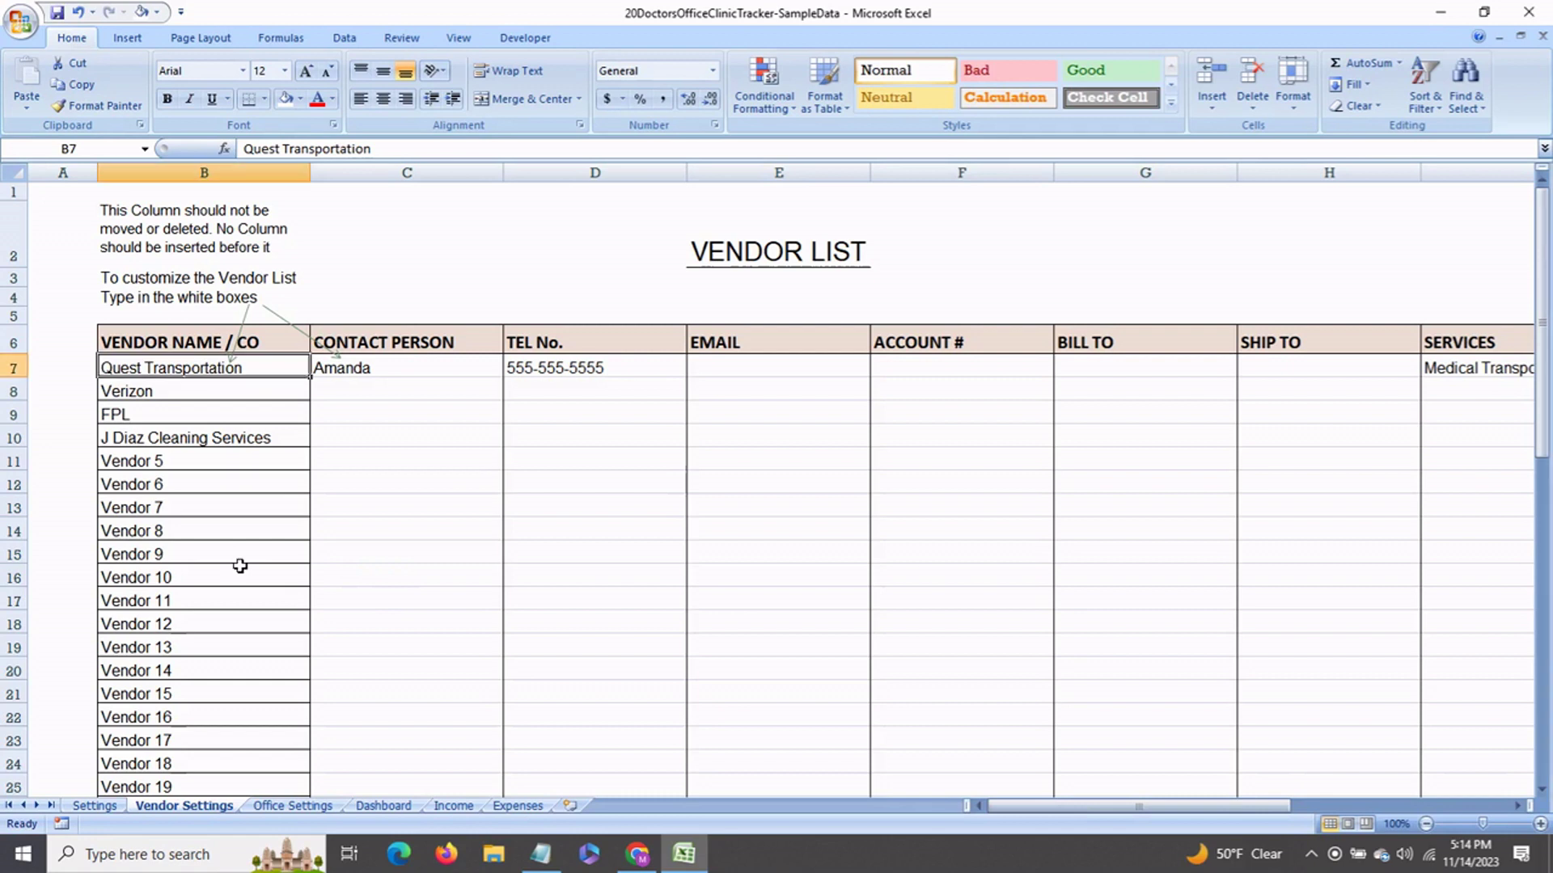
Review the vendor list and contact entries on Vendor Settings, ending on Quest Transportation
left_click(238, 554)
left_click(232, 371)
left_click(232, 397)
left_click(226, 418)
left_click(226, 441)
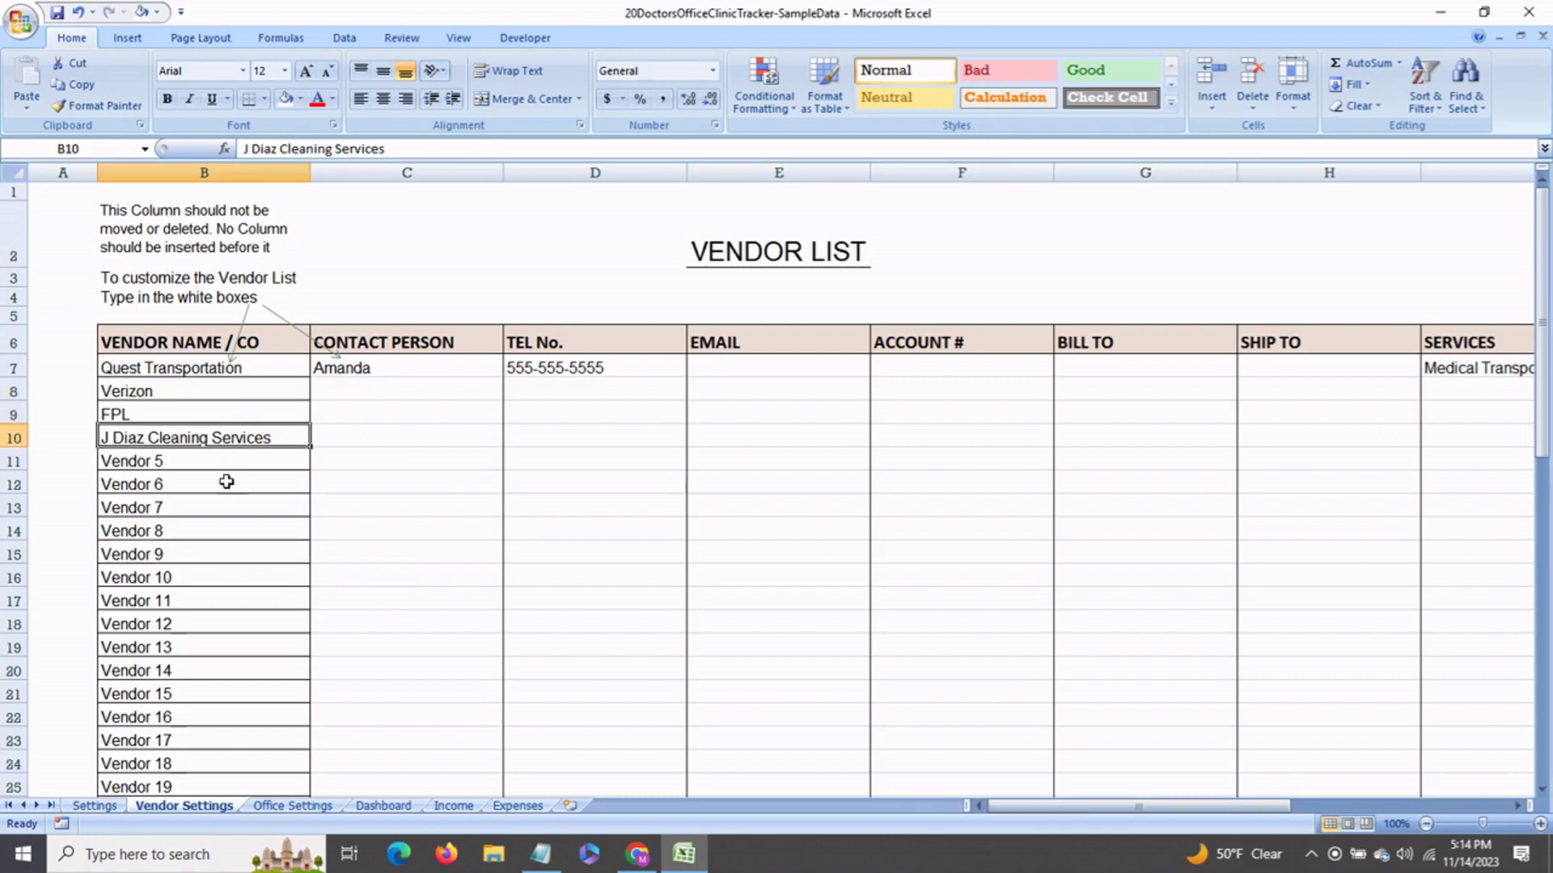
scroll(227, 485, "down", 3)
scroll(227, 491, "down", 9)
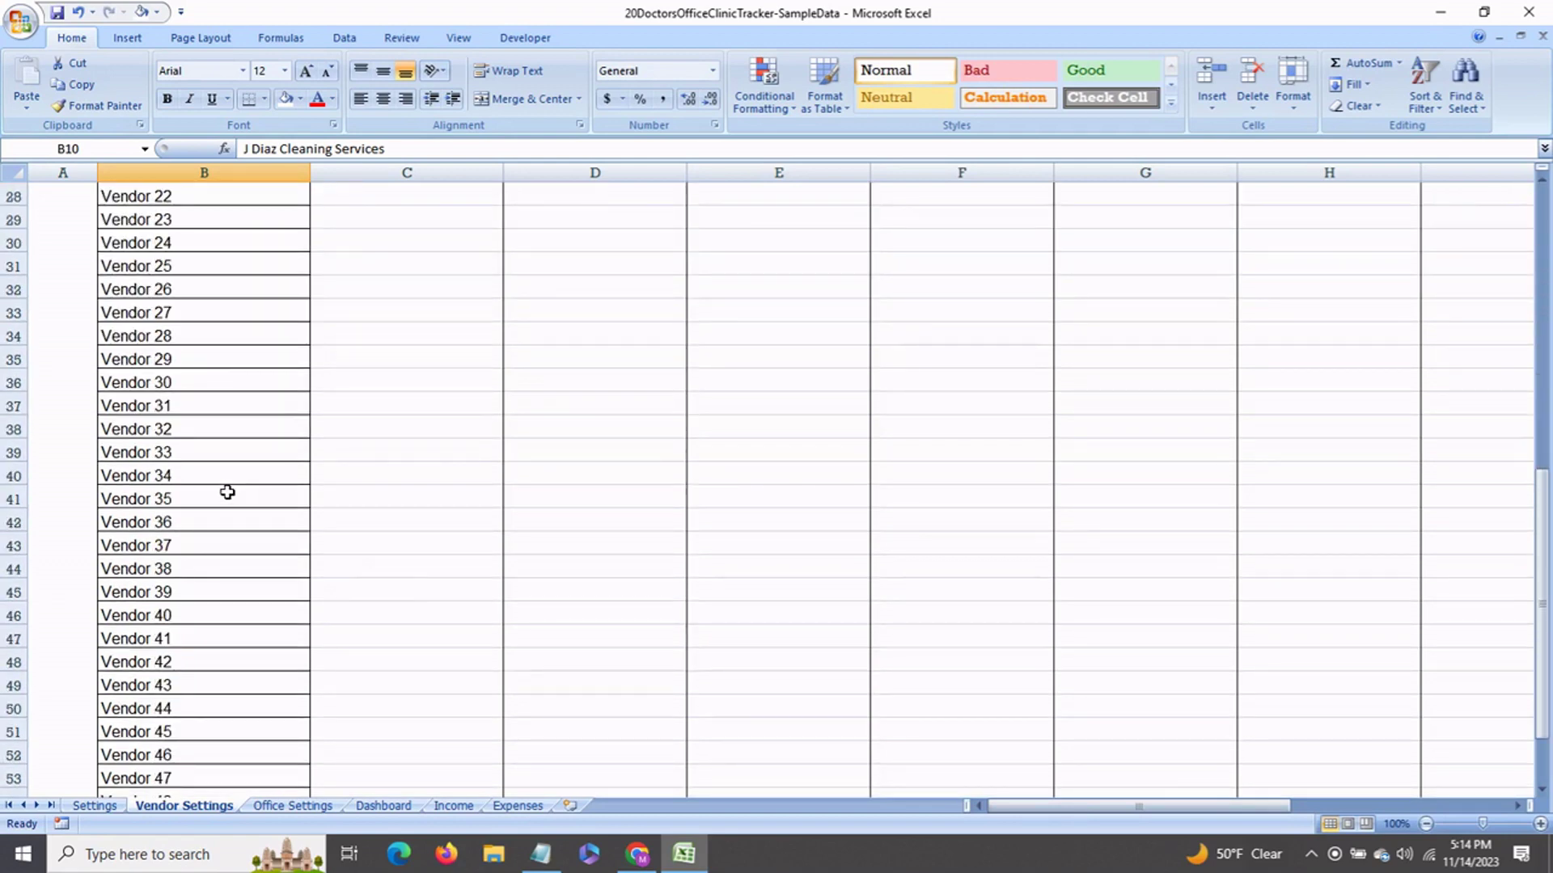
scroll(227, 492, "up", 5)
scroll(228, 492, "up", 7)
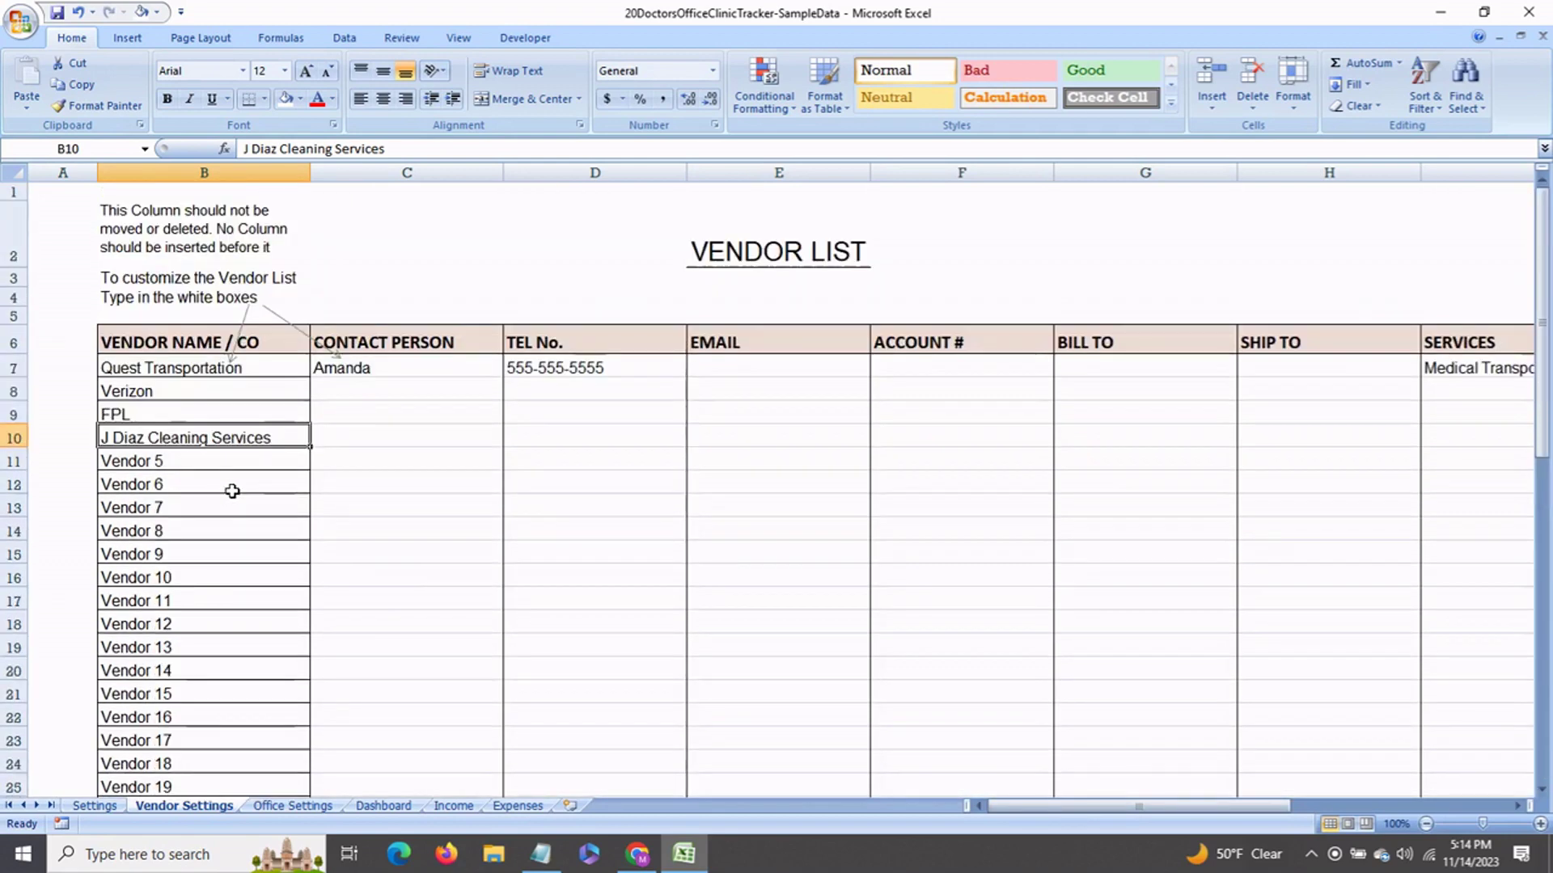
left_click(365, 377)
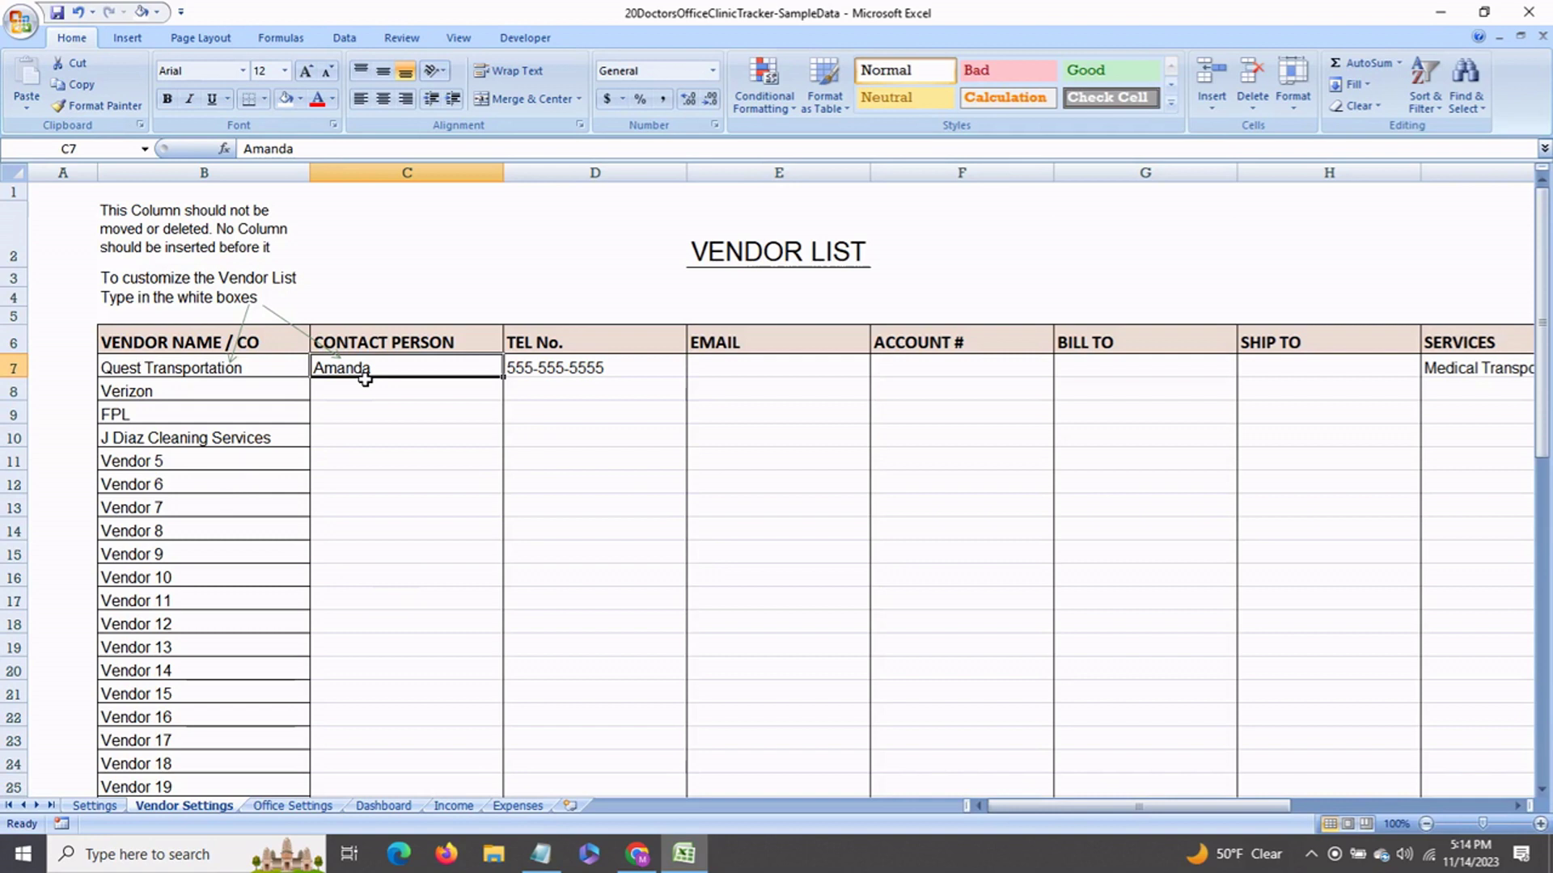
left_click(370, 396)
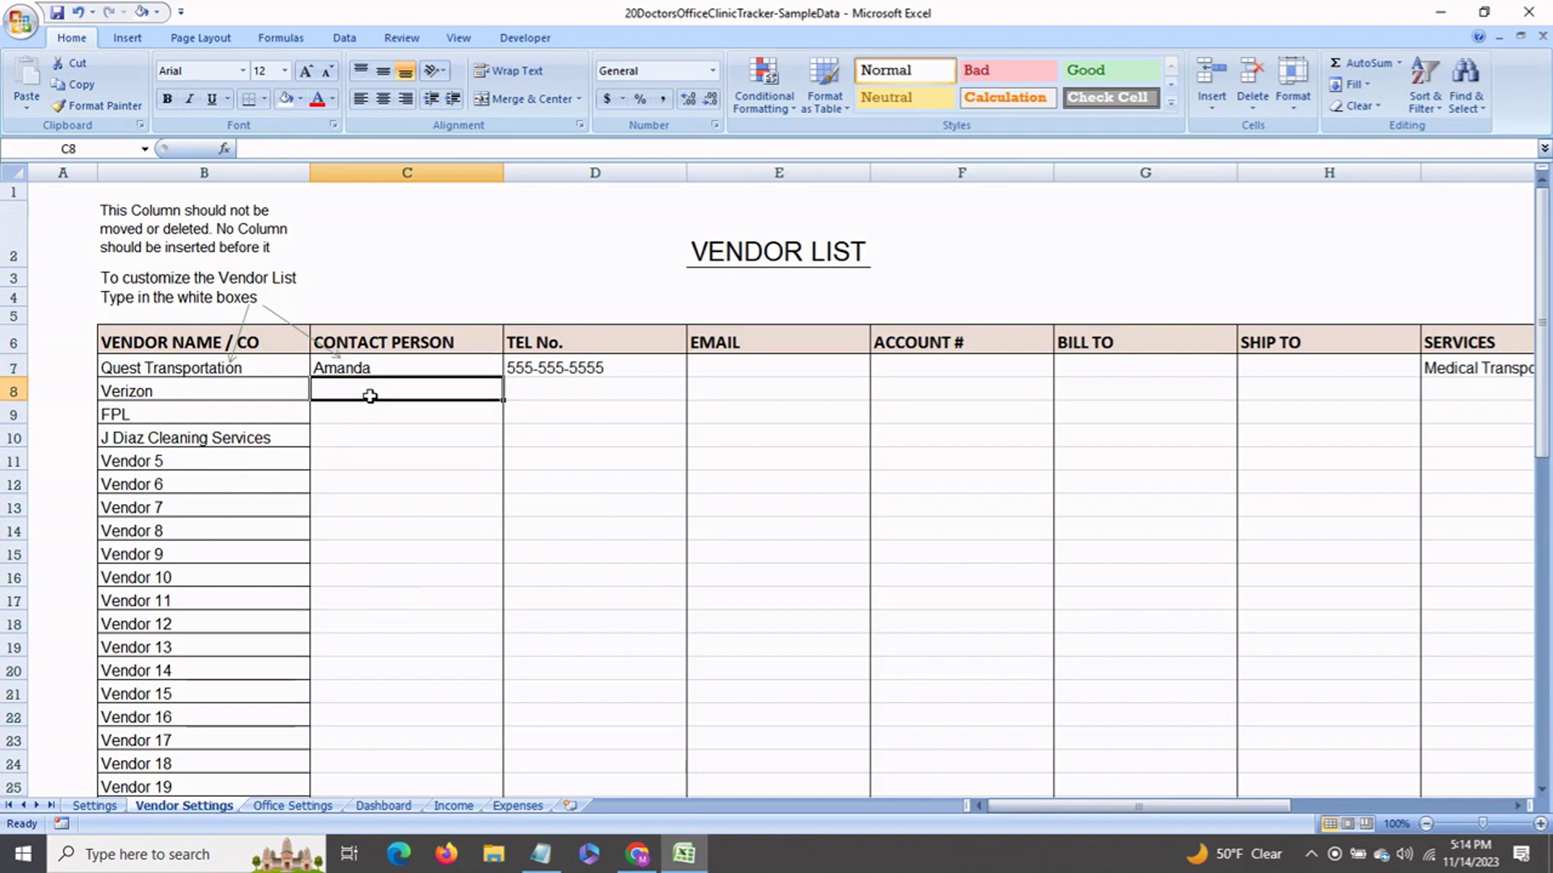
left_click(246, 375)
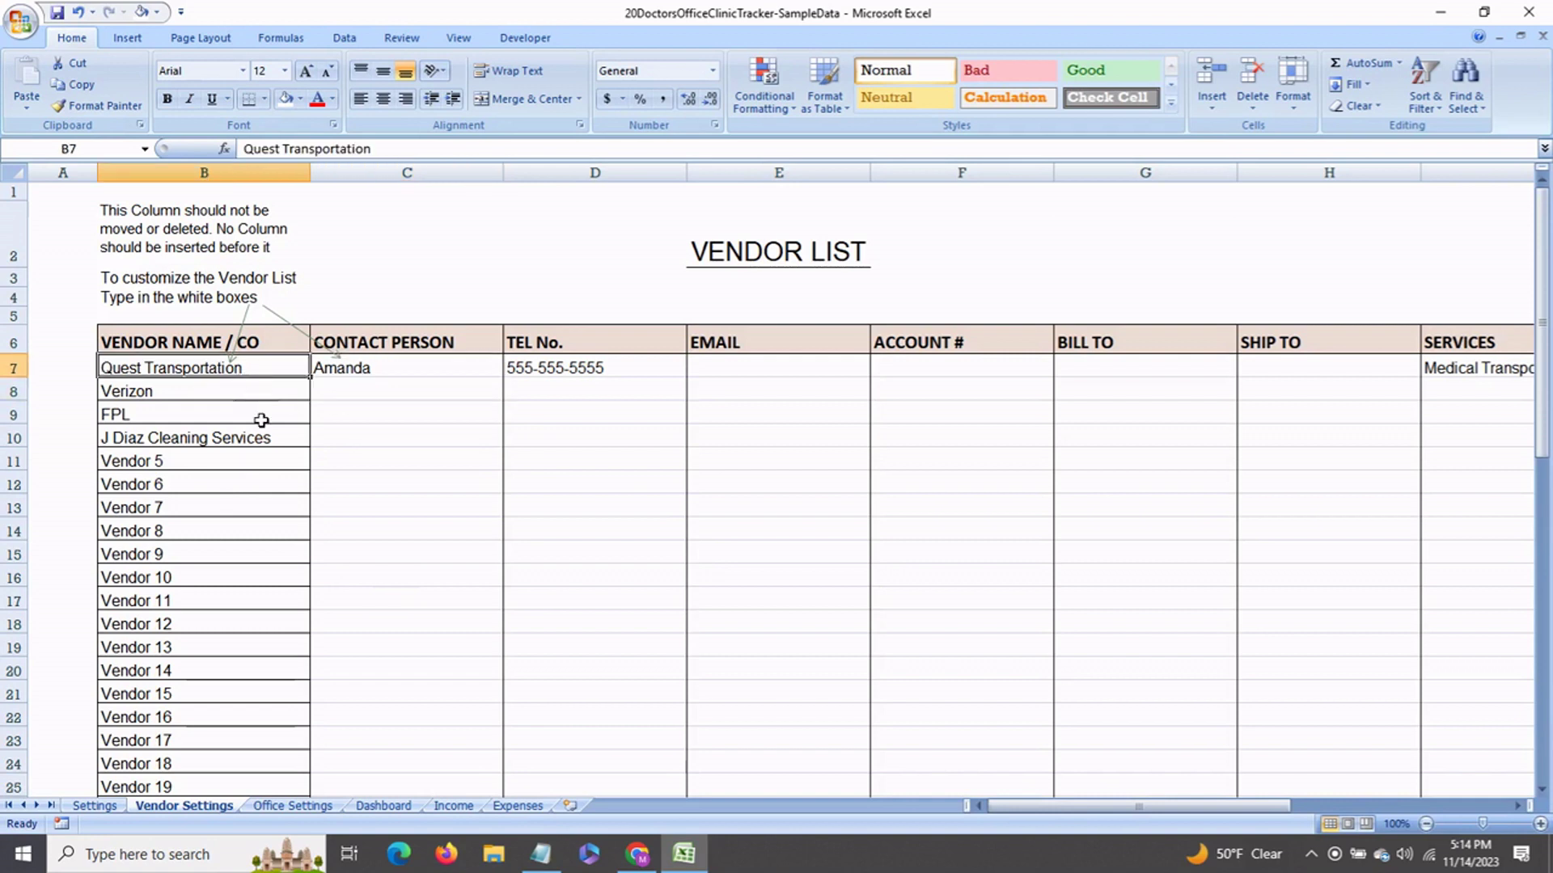
Set Quest Transportation as the vendor for the Maintenance expense on the Expenses sheet
left_click(520, 807)
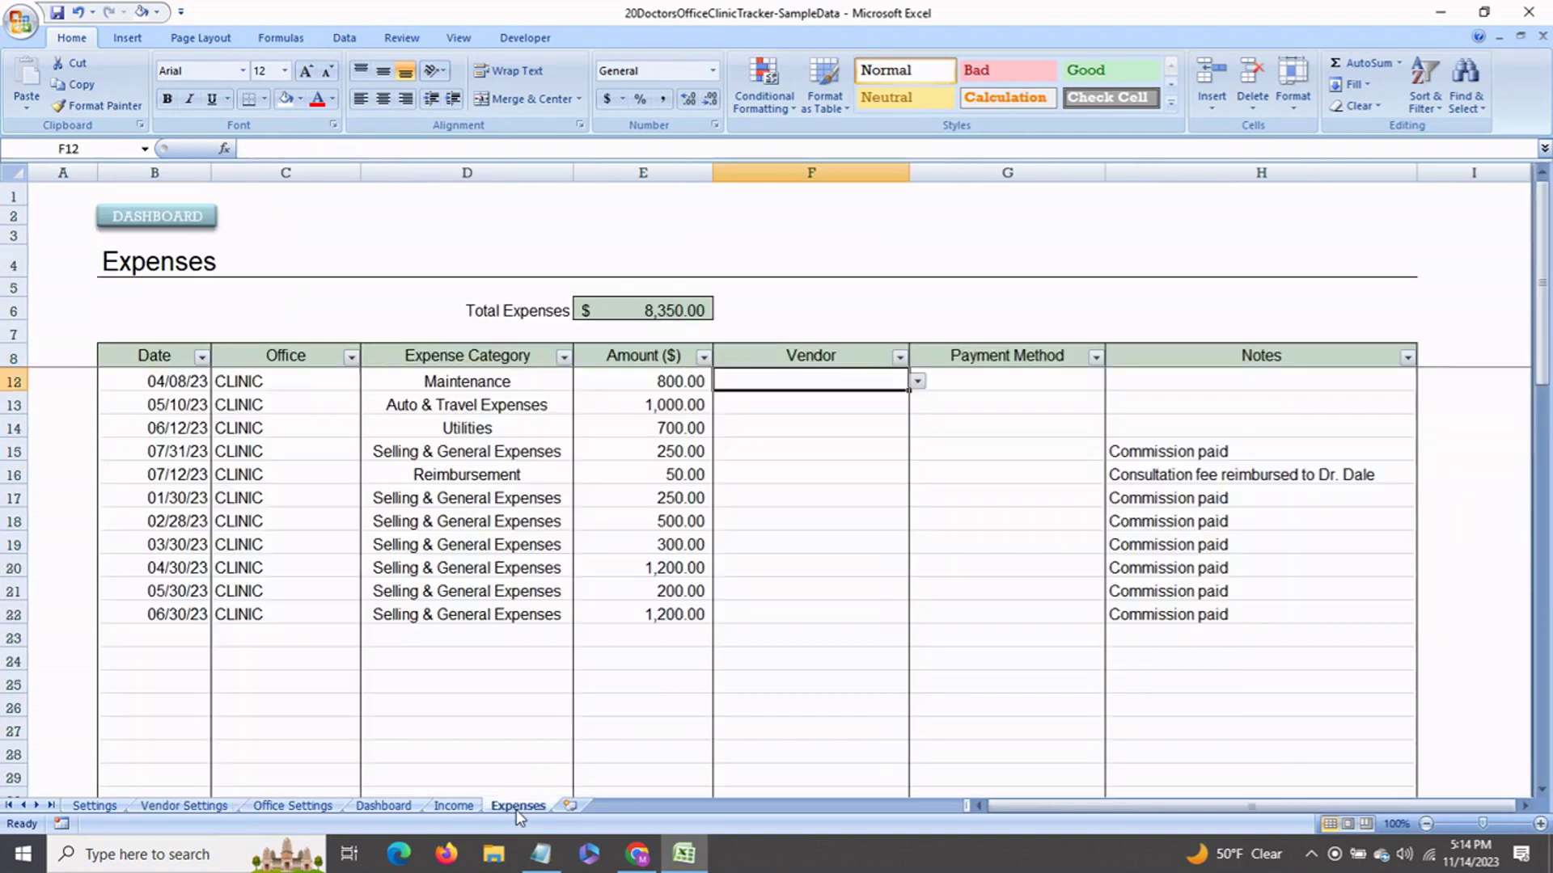
left_click(918, 381)
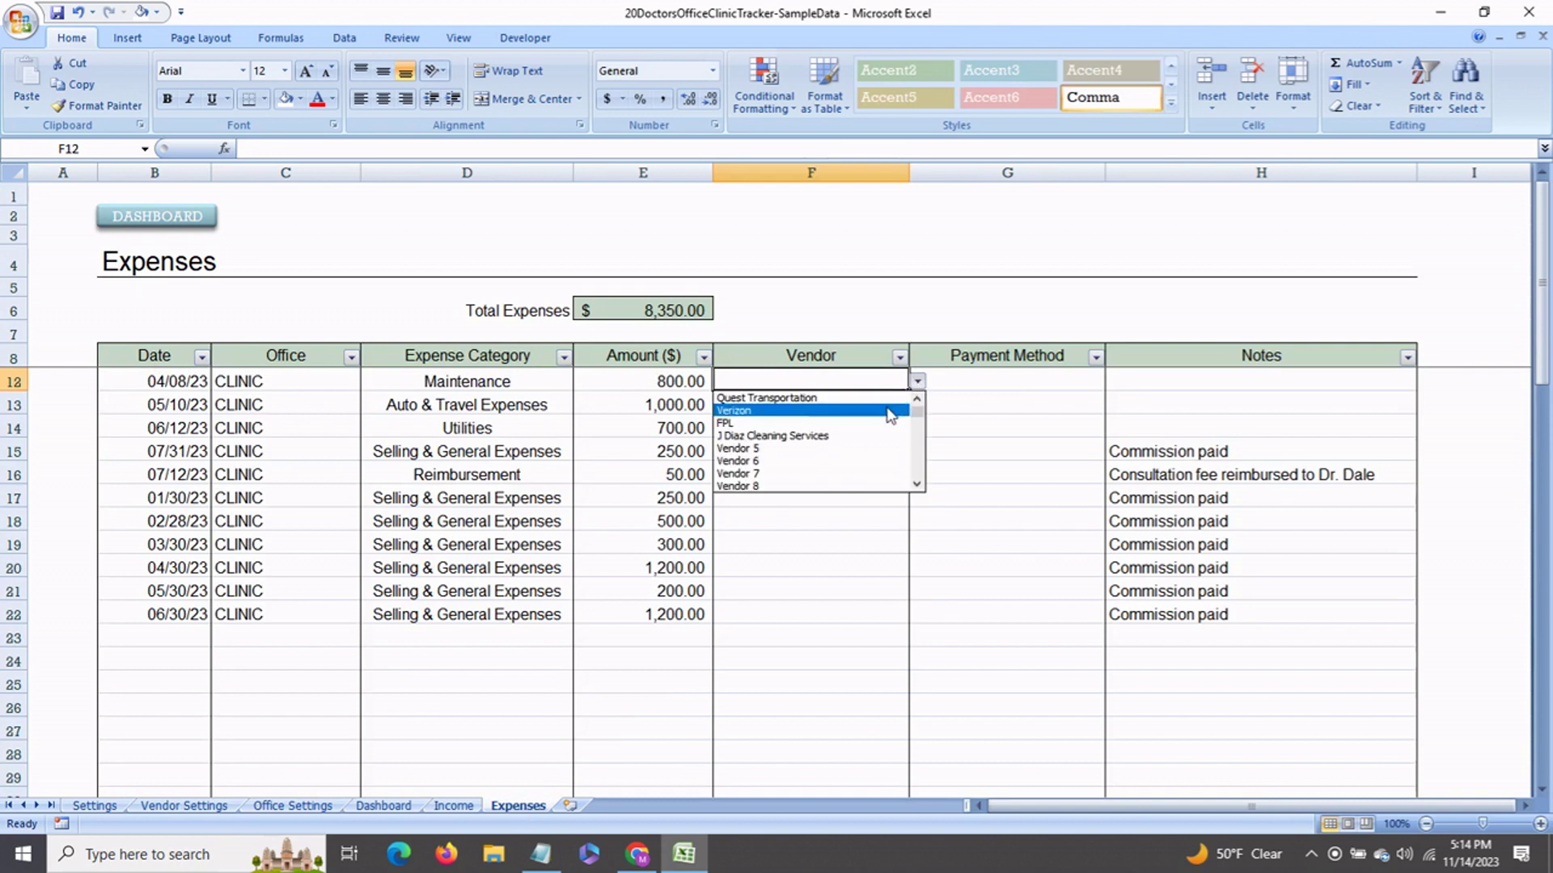
left_click(890, 398)
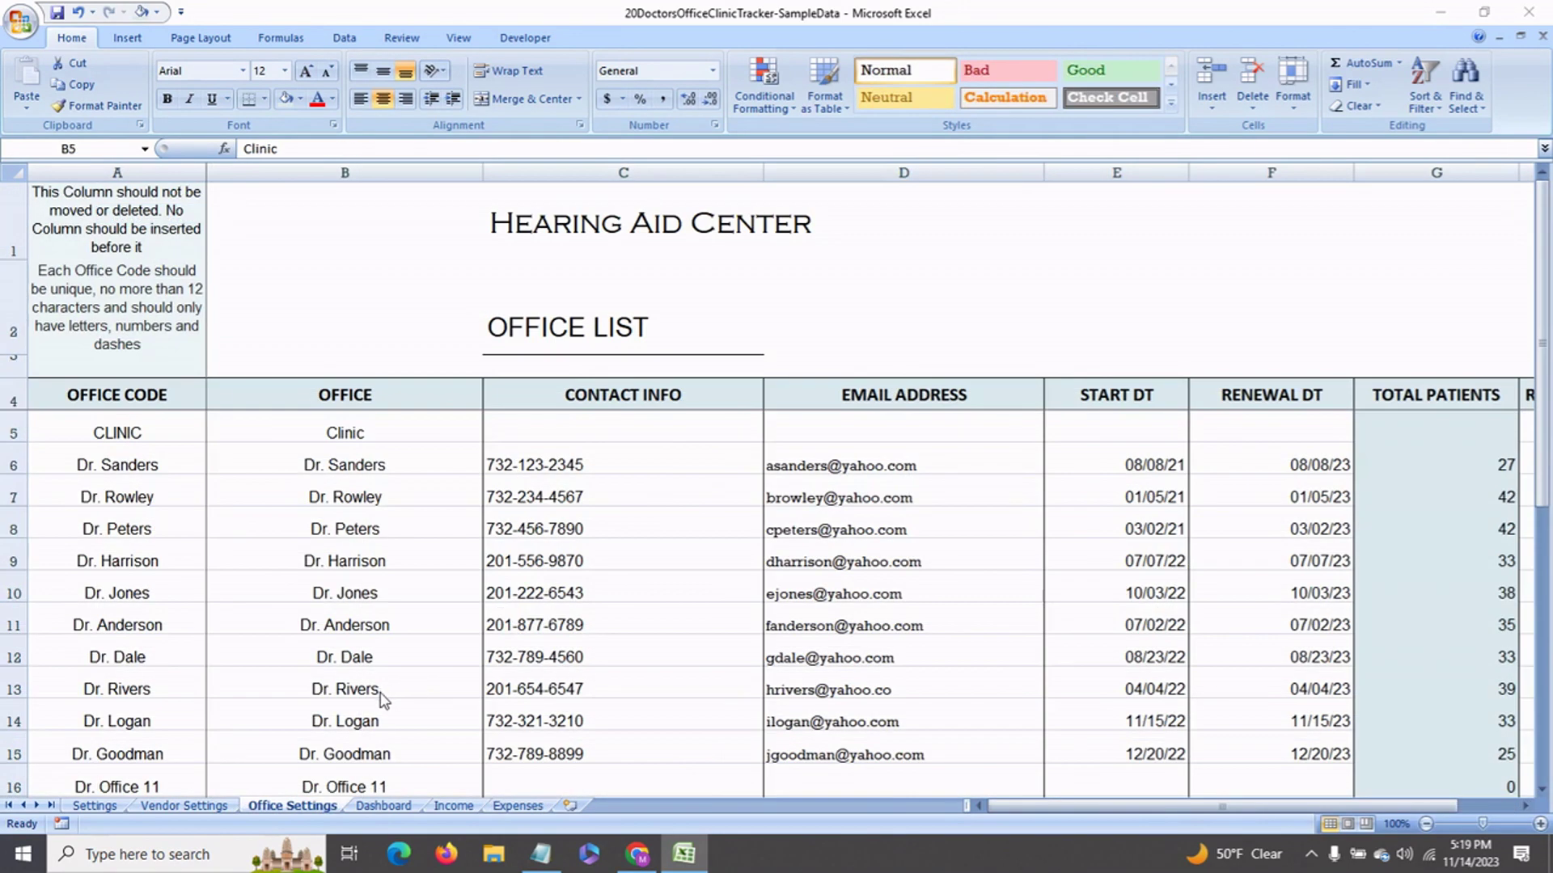
Replace the Dr. Office 11 placeholder in B16 with a person's name as the office name
left_click(323, 440)
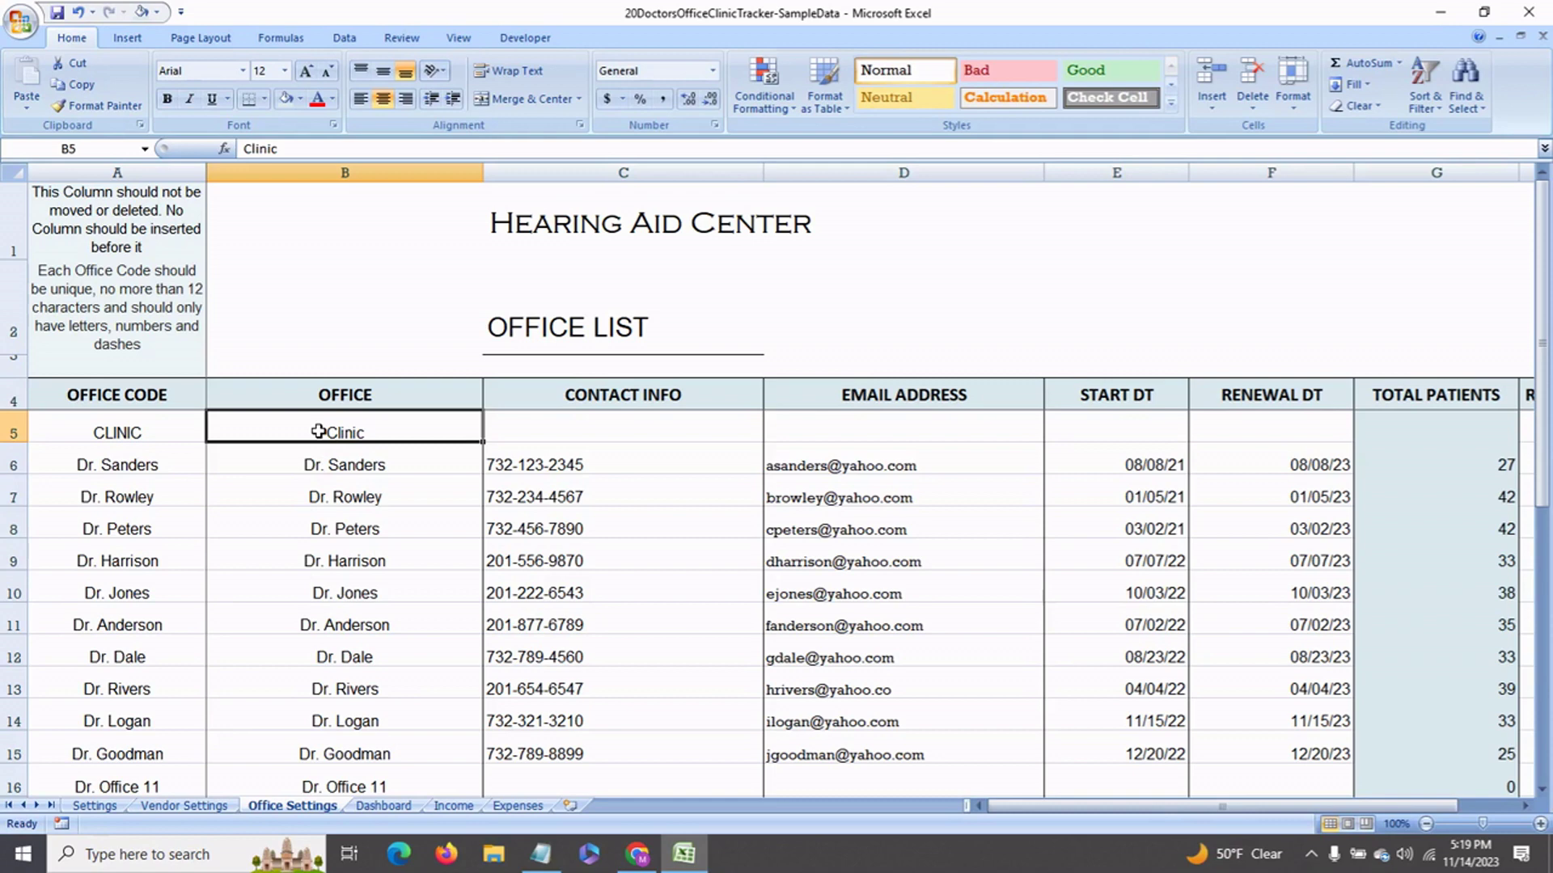
left_click(325, 475)
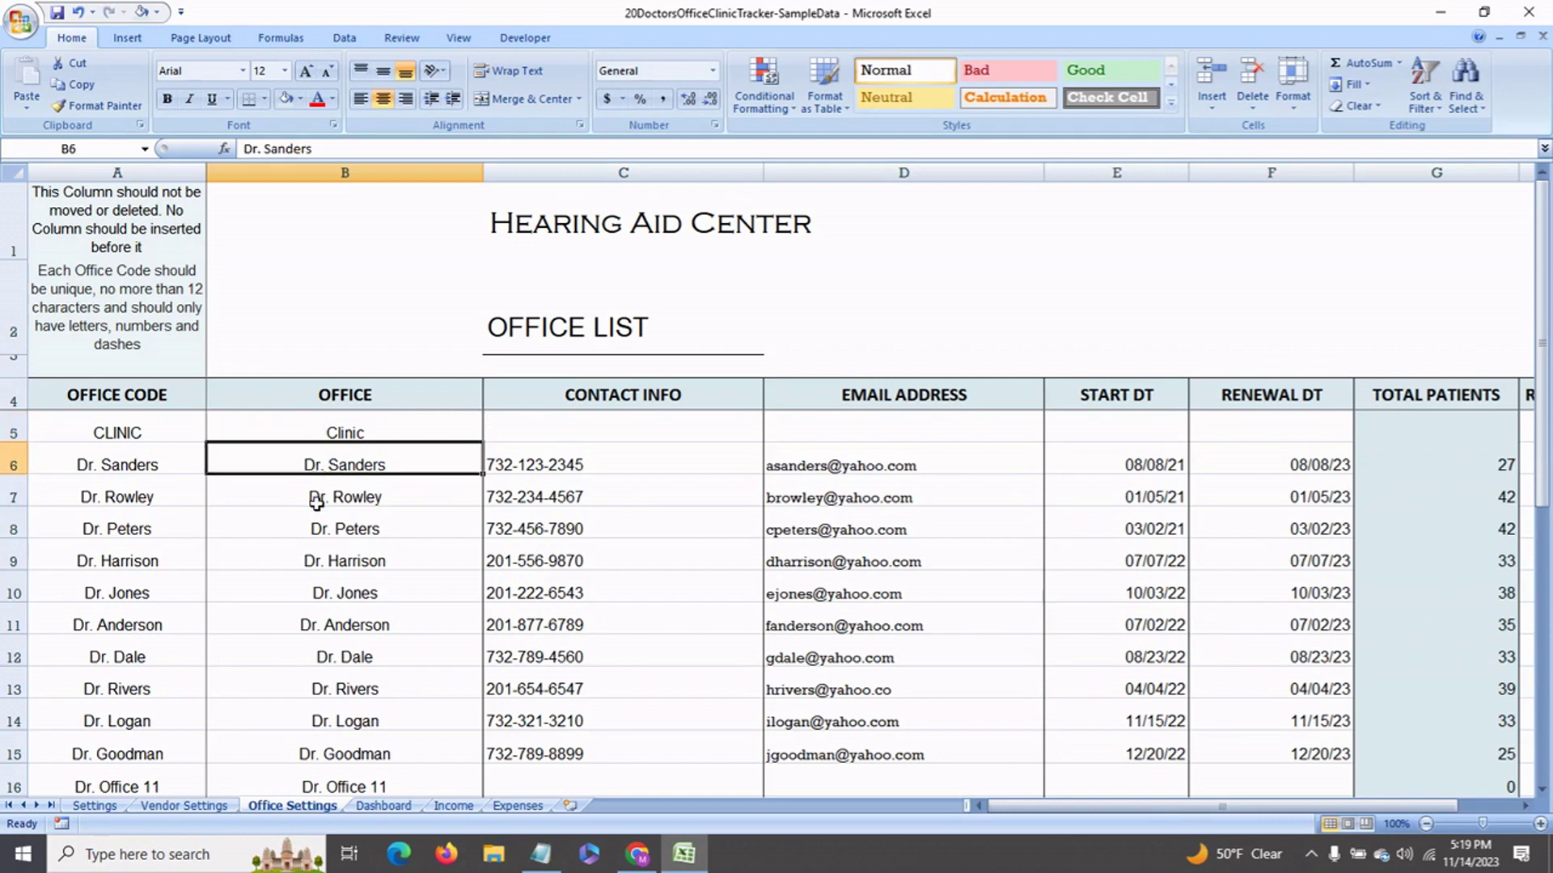
left_click(317, 503)
left_click(332, 536)
left_click(338, 592)
left_click(336, 644)
scroll(336, 647, "down", 2)
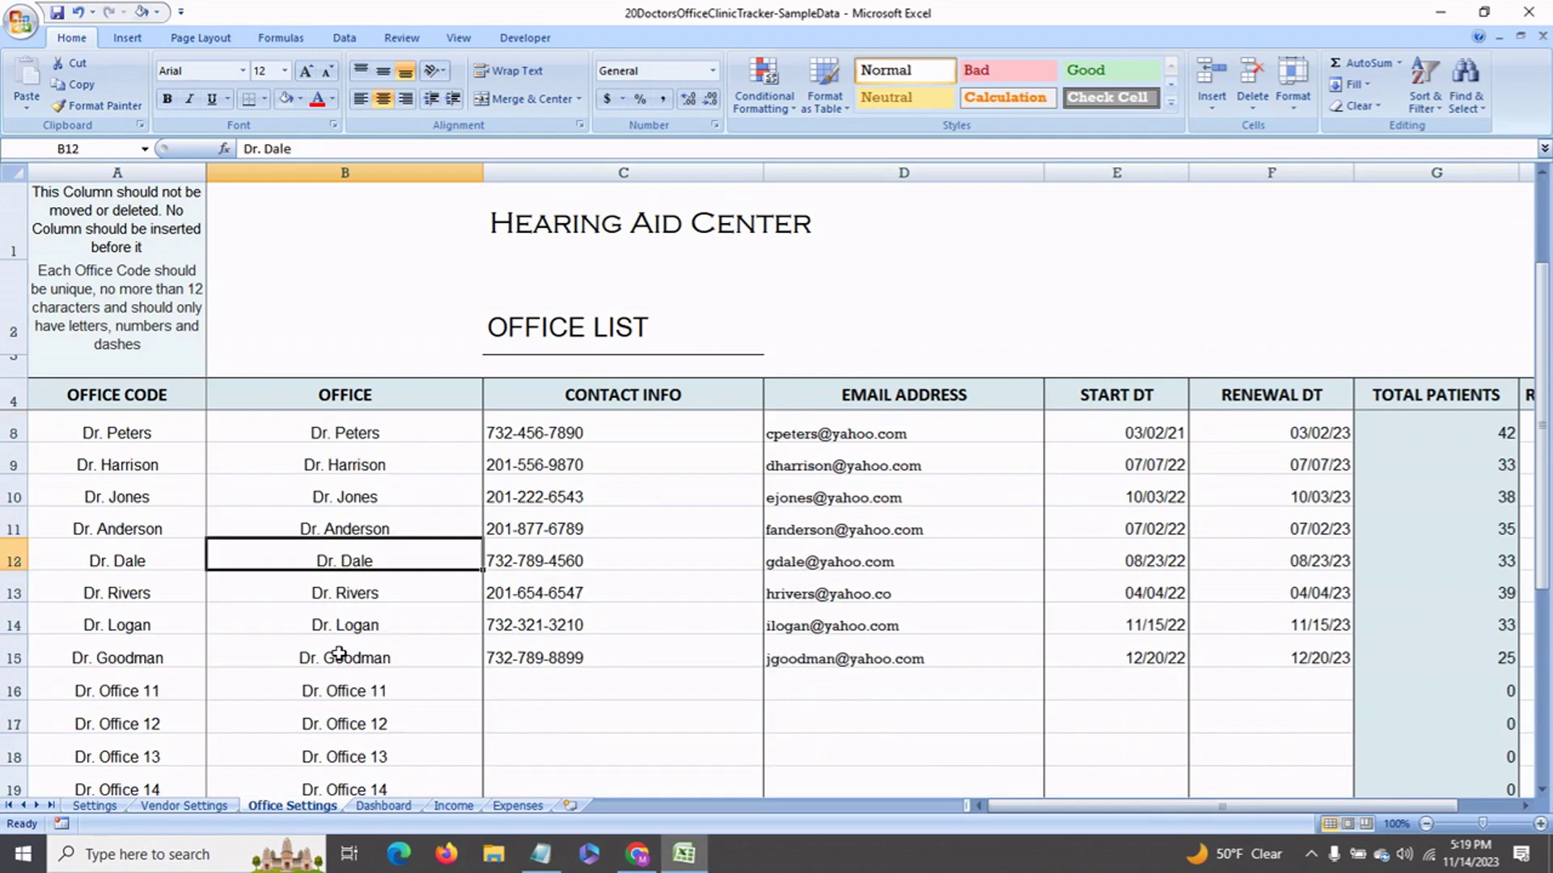
left_click(379, 597)
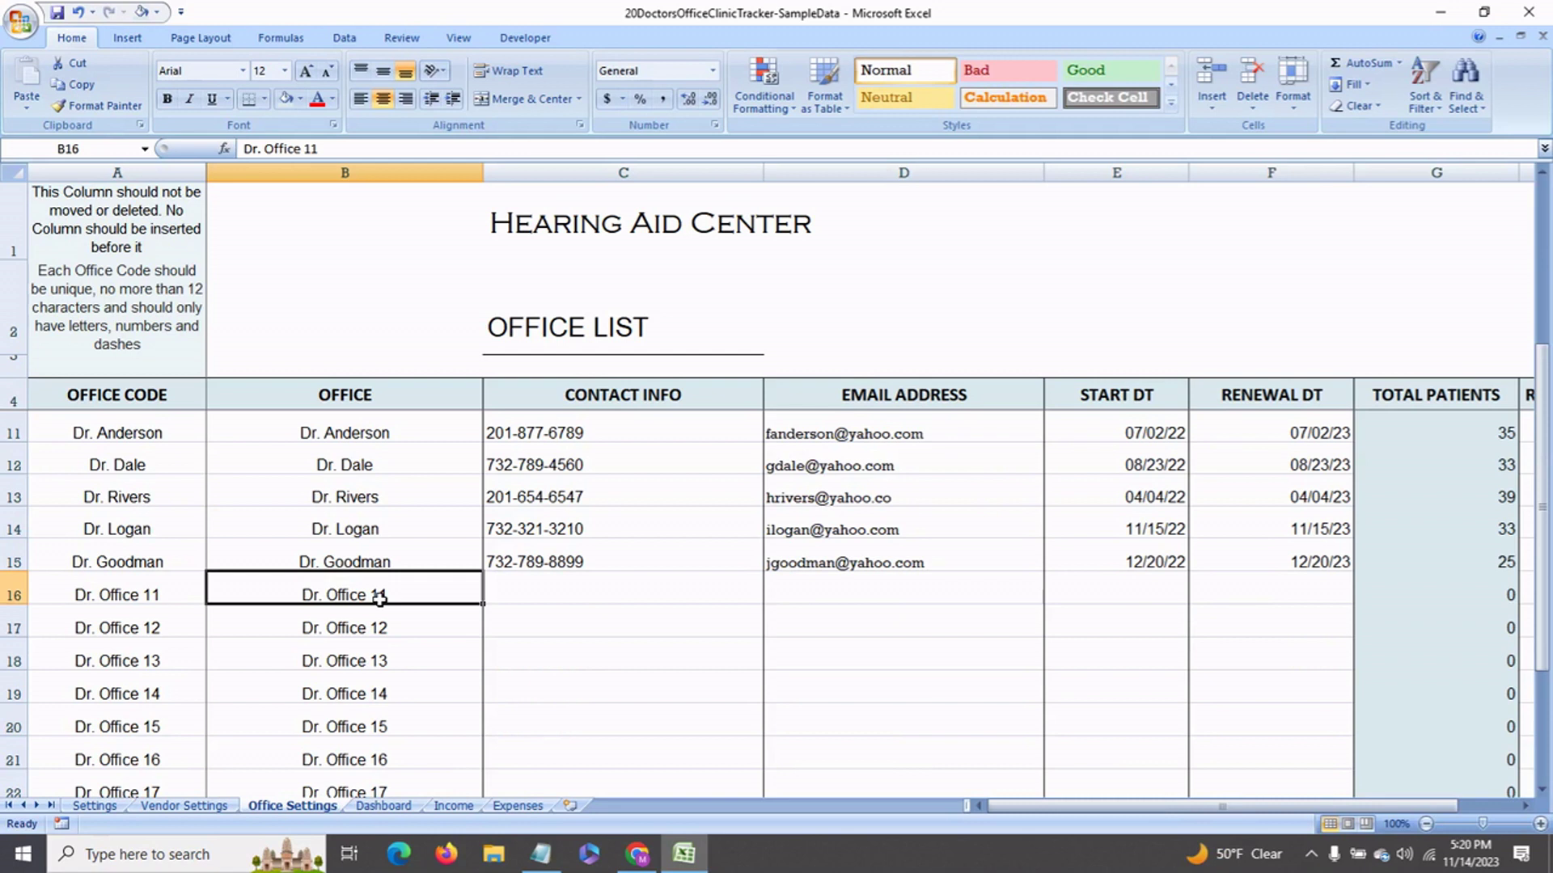
type("Sam ")
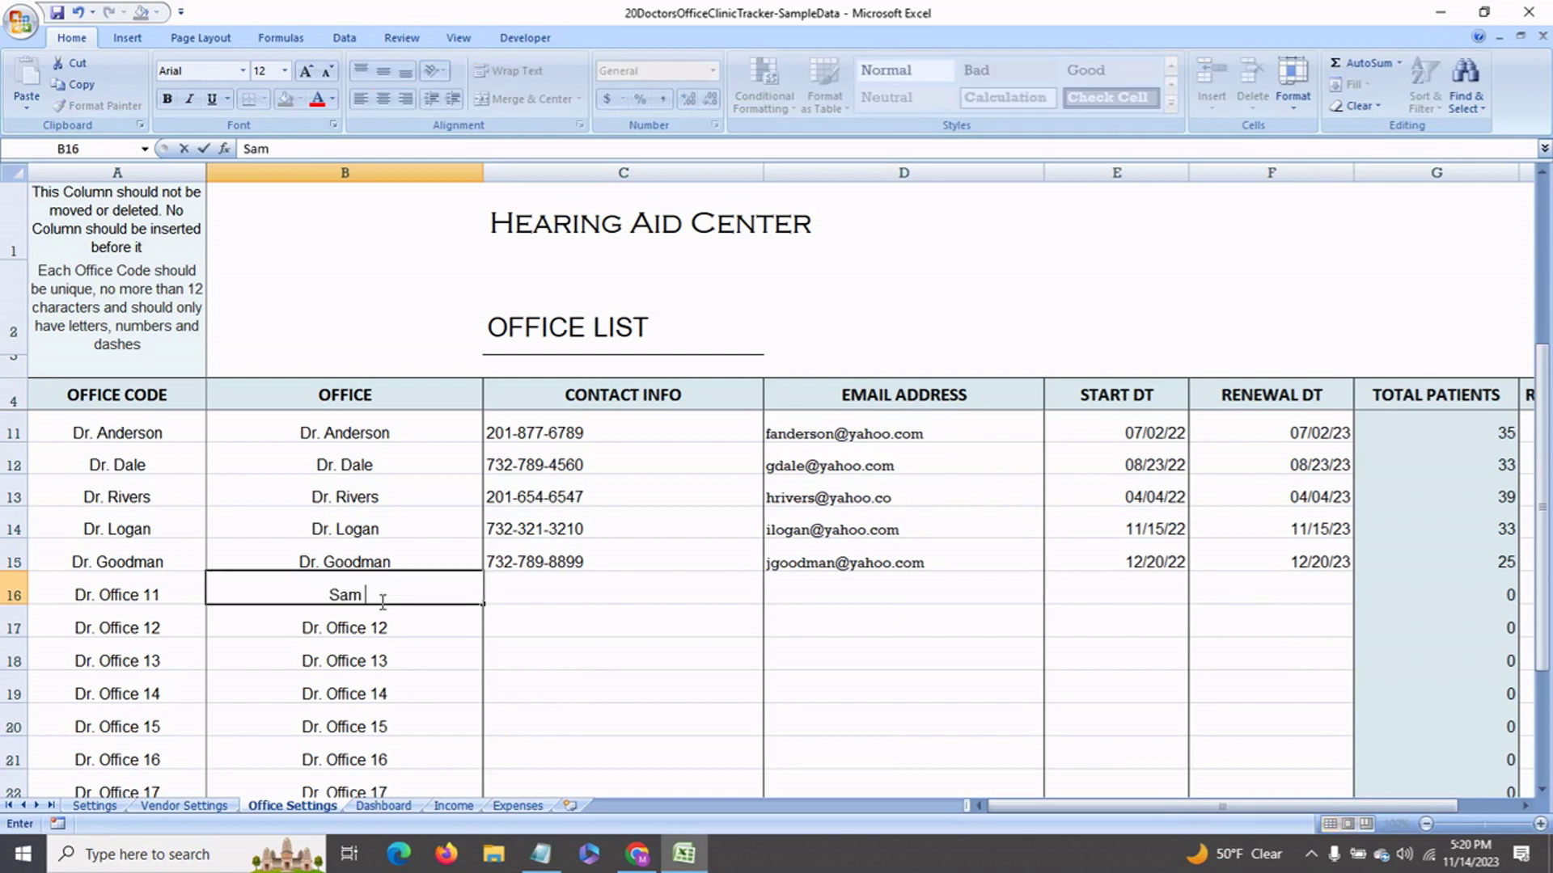
type("Jones")
key("Return")
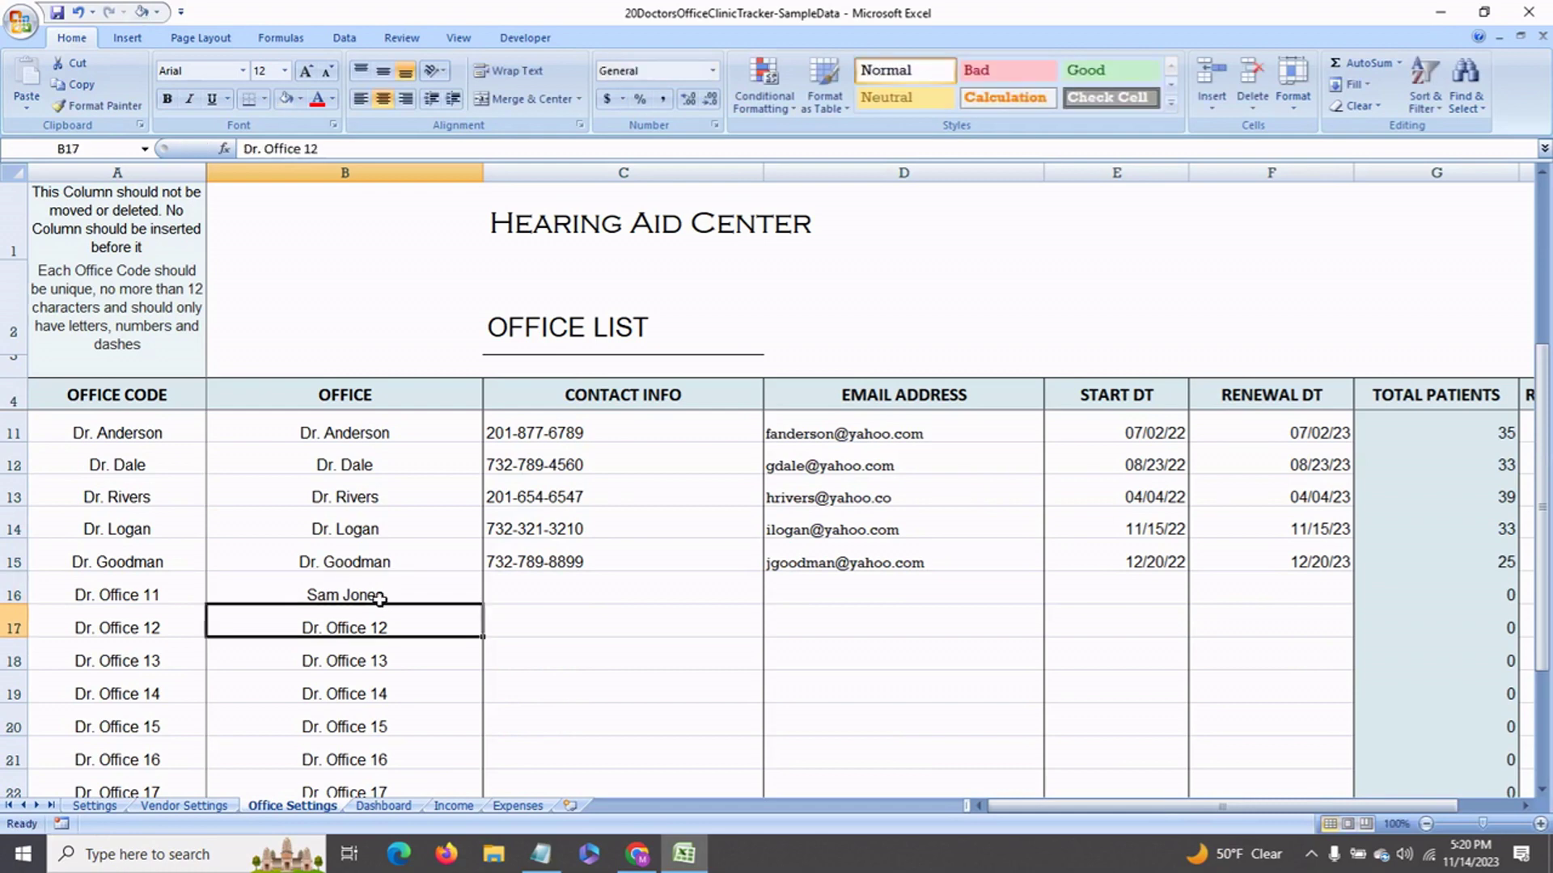
Inspect Dr. Sanders' contact phone, email, start date and renewal date
scroll(552, 593, "up", 2)
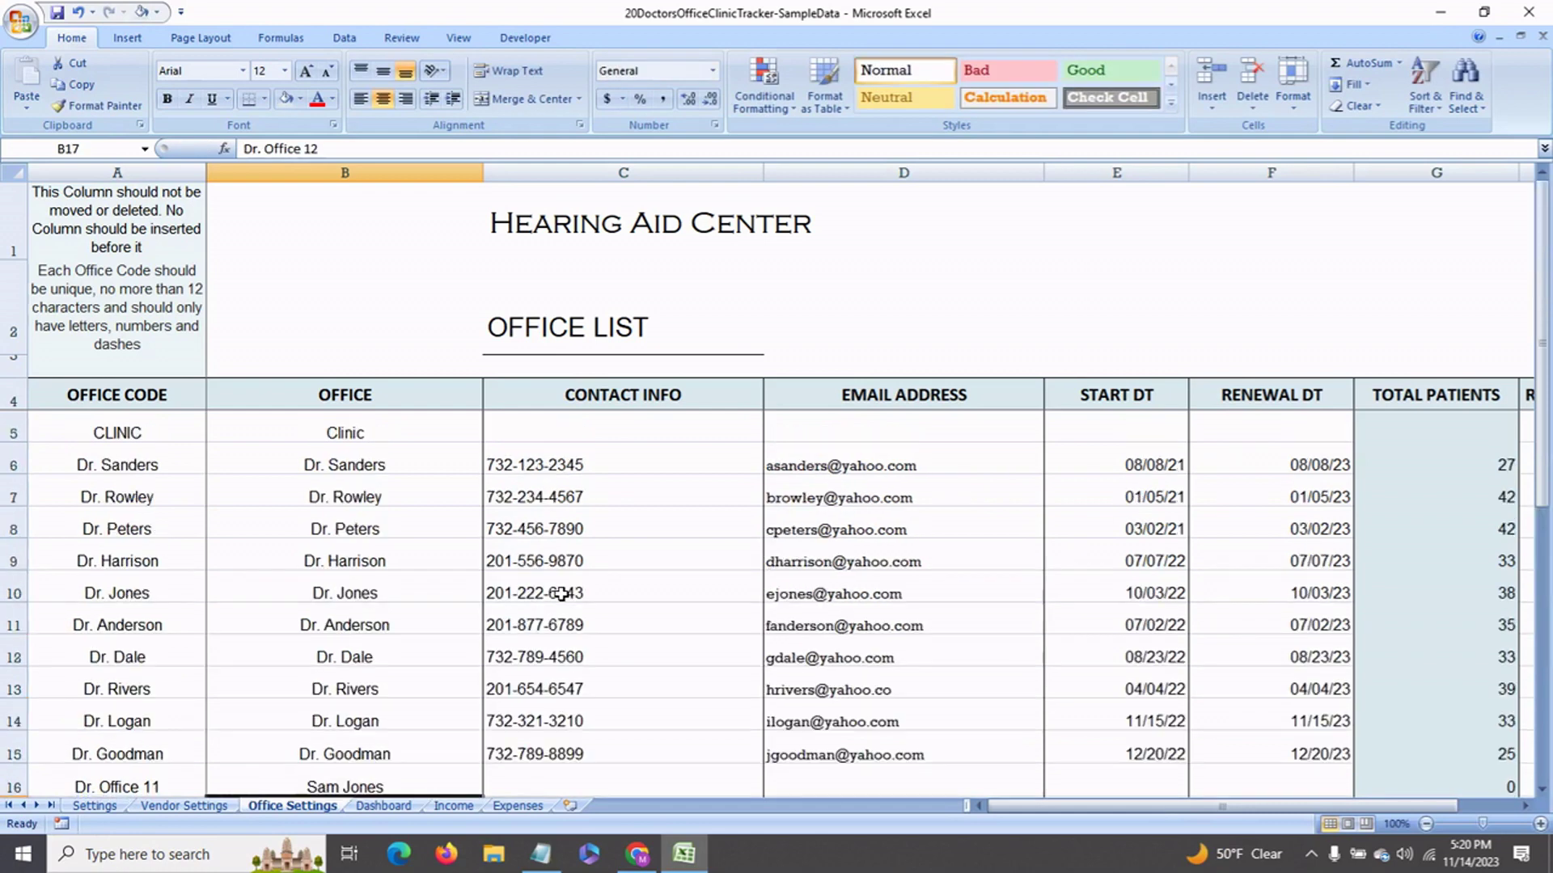
left_click(564, 468)
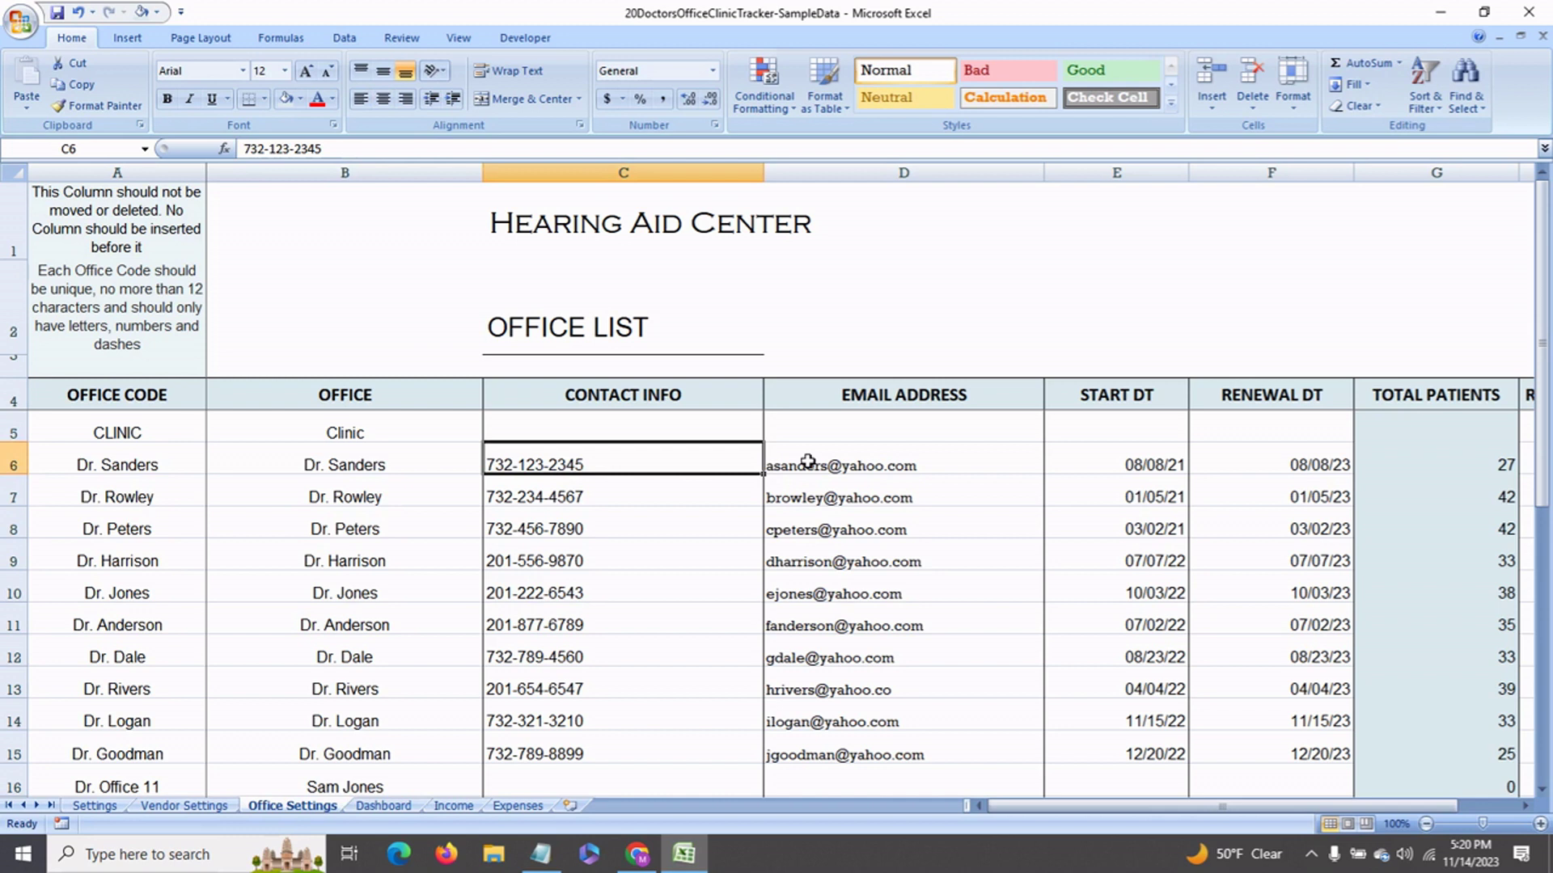
left_click(930, 465)
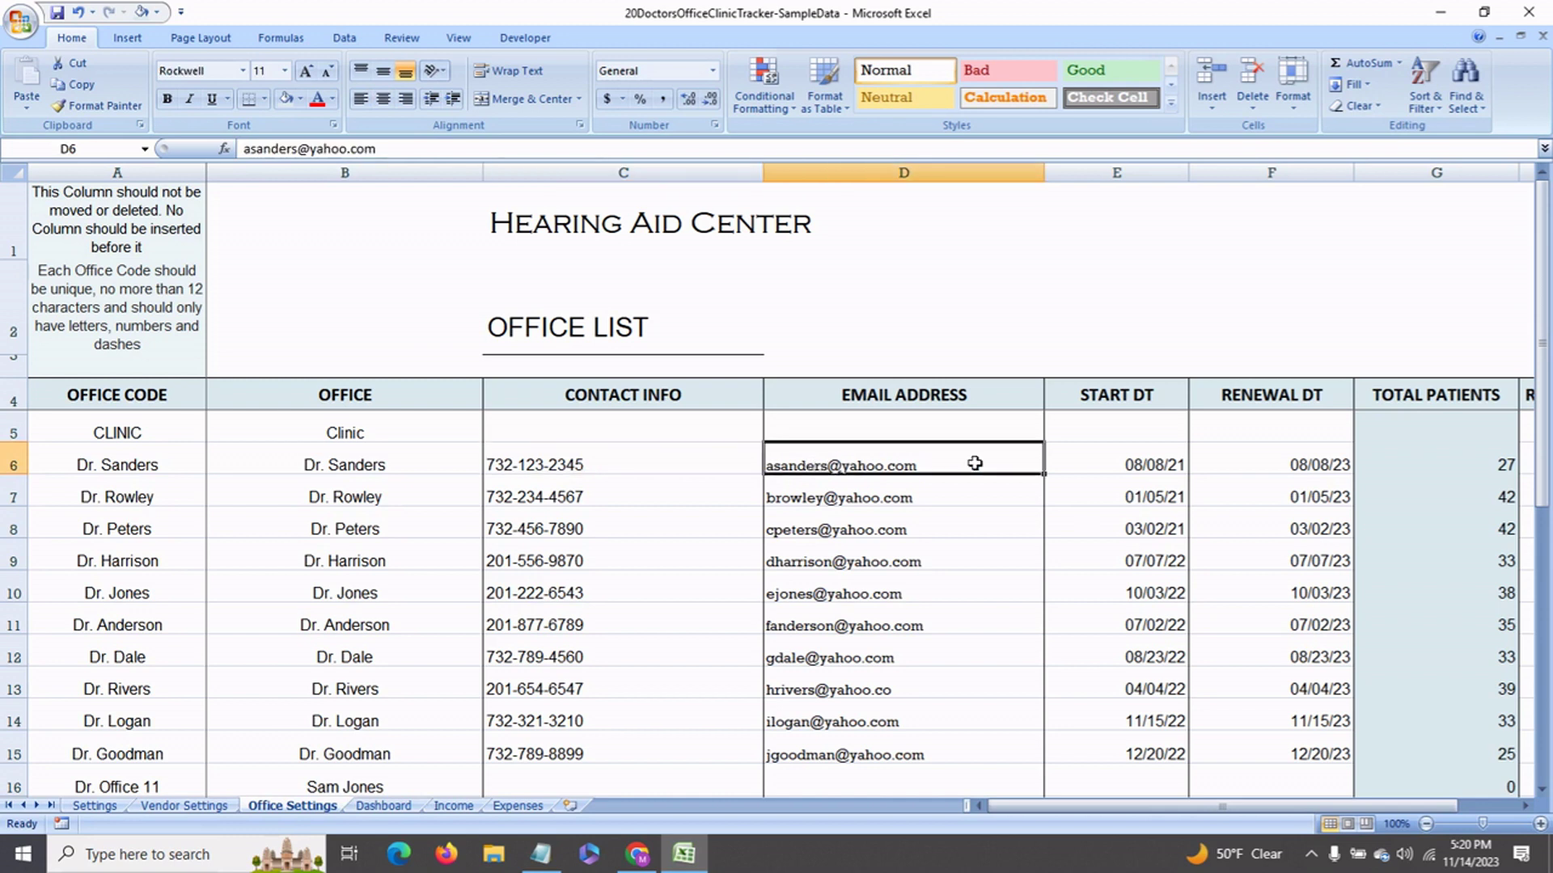
left_click(1116, 476)
left_click(1260, 465)
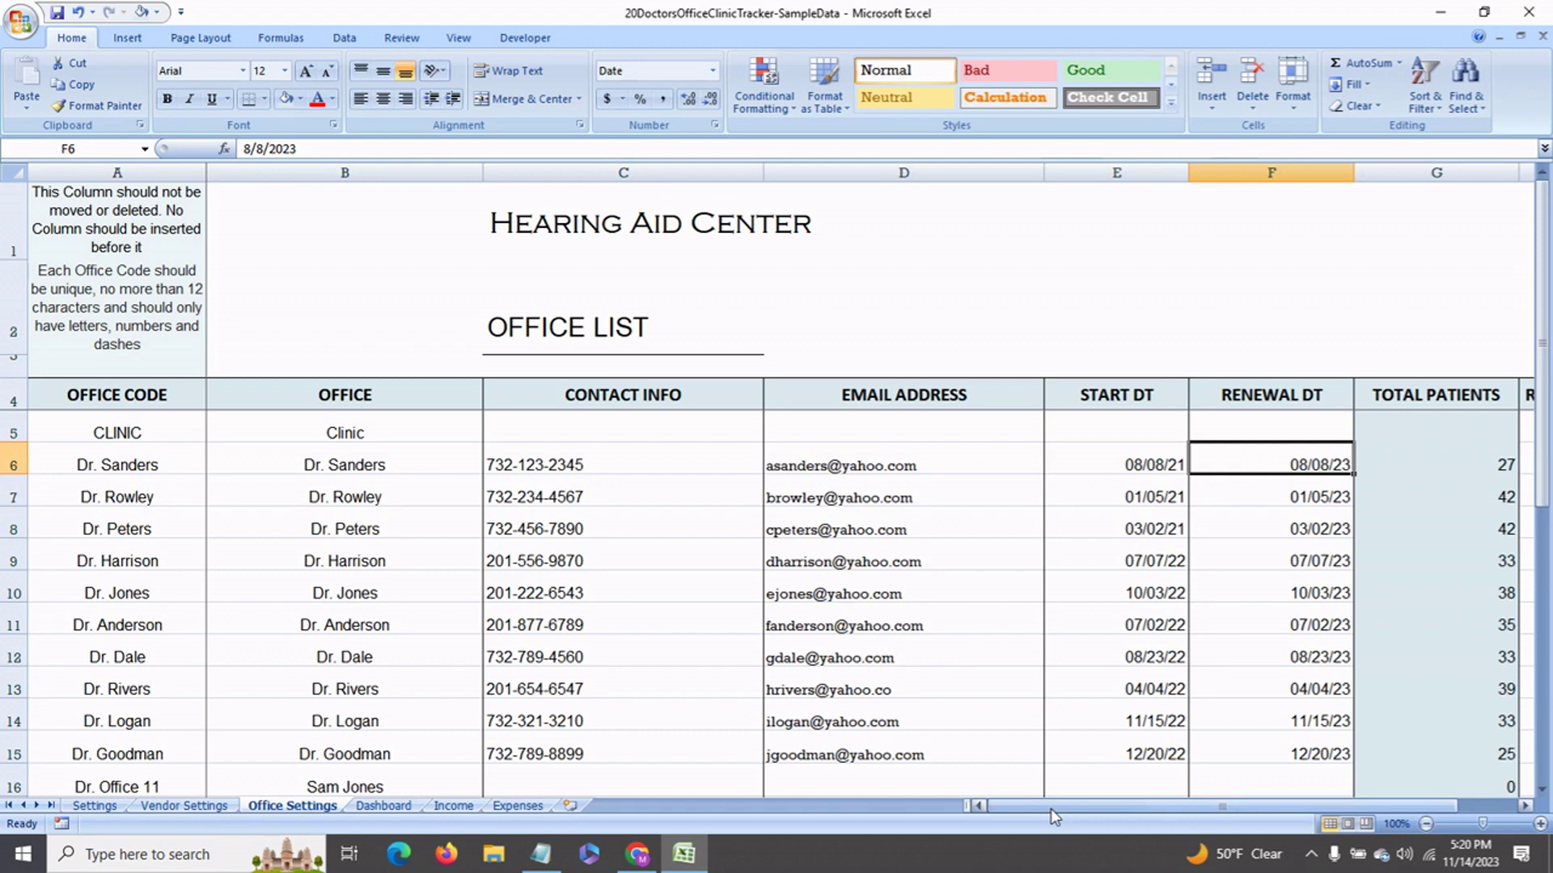
left_click_drag(1051, 809, 1087, 807)
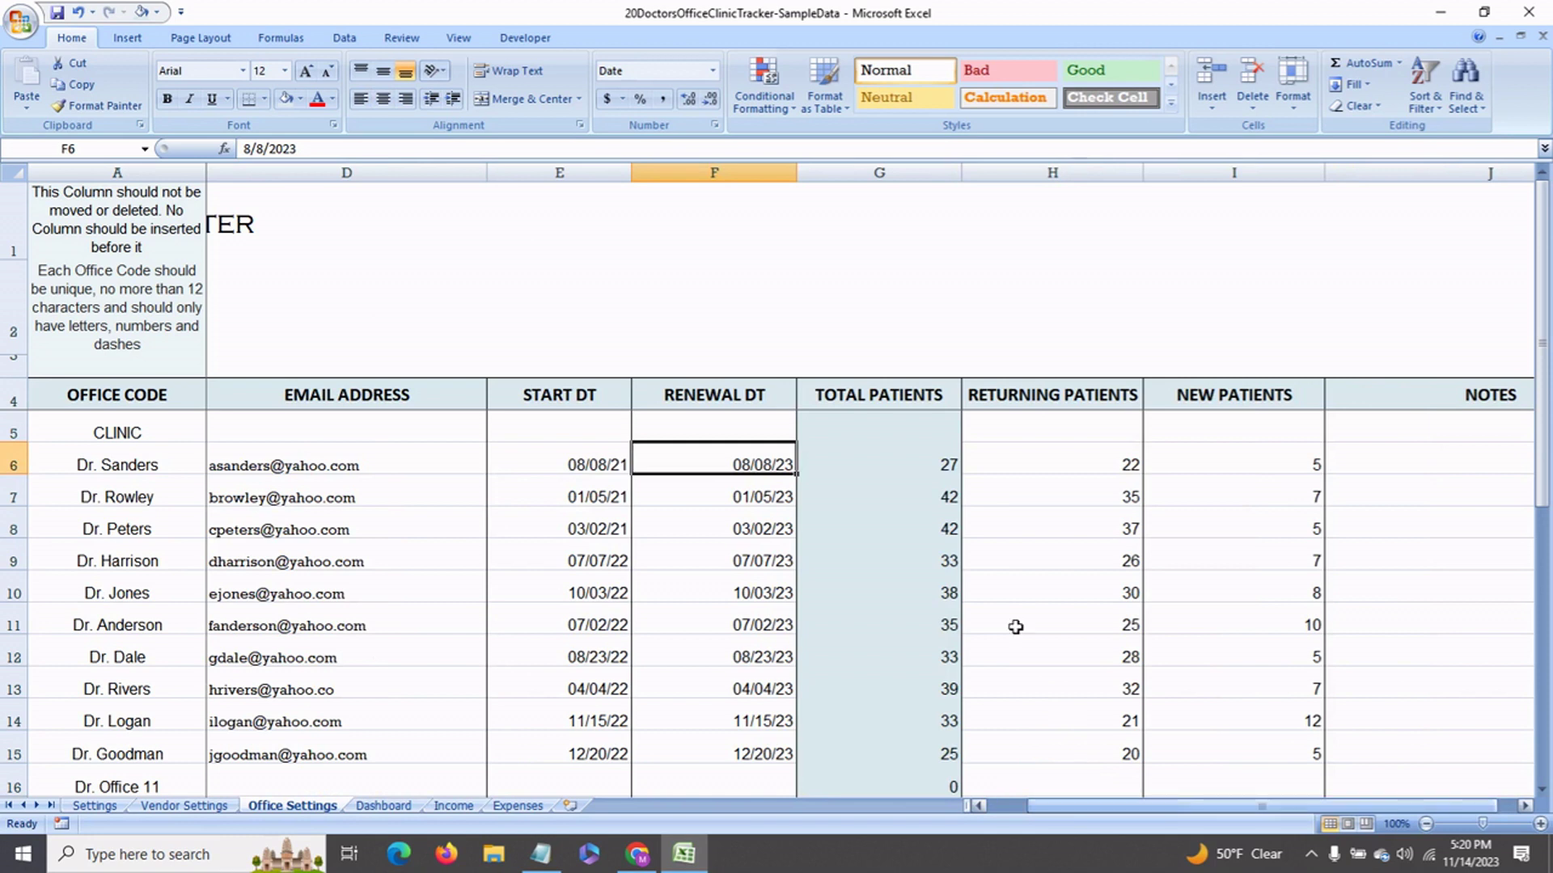
Check Dr. Sanders' total, returning and new patient formulas, then select the CLINIC and Dr. Sanders office codes
left_click(912, 470)
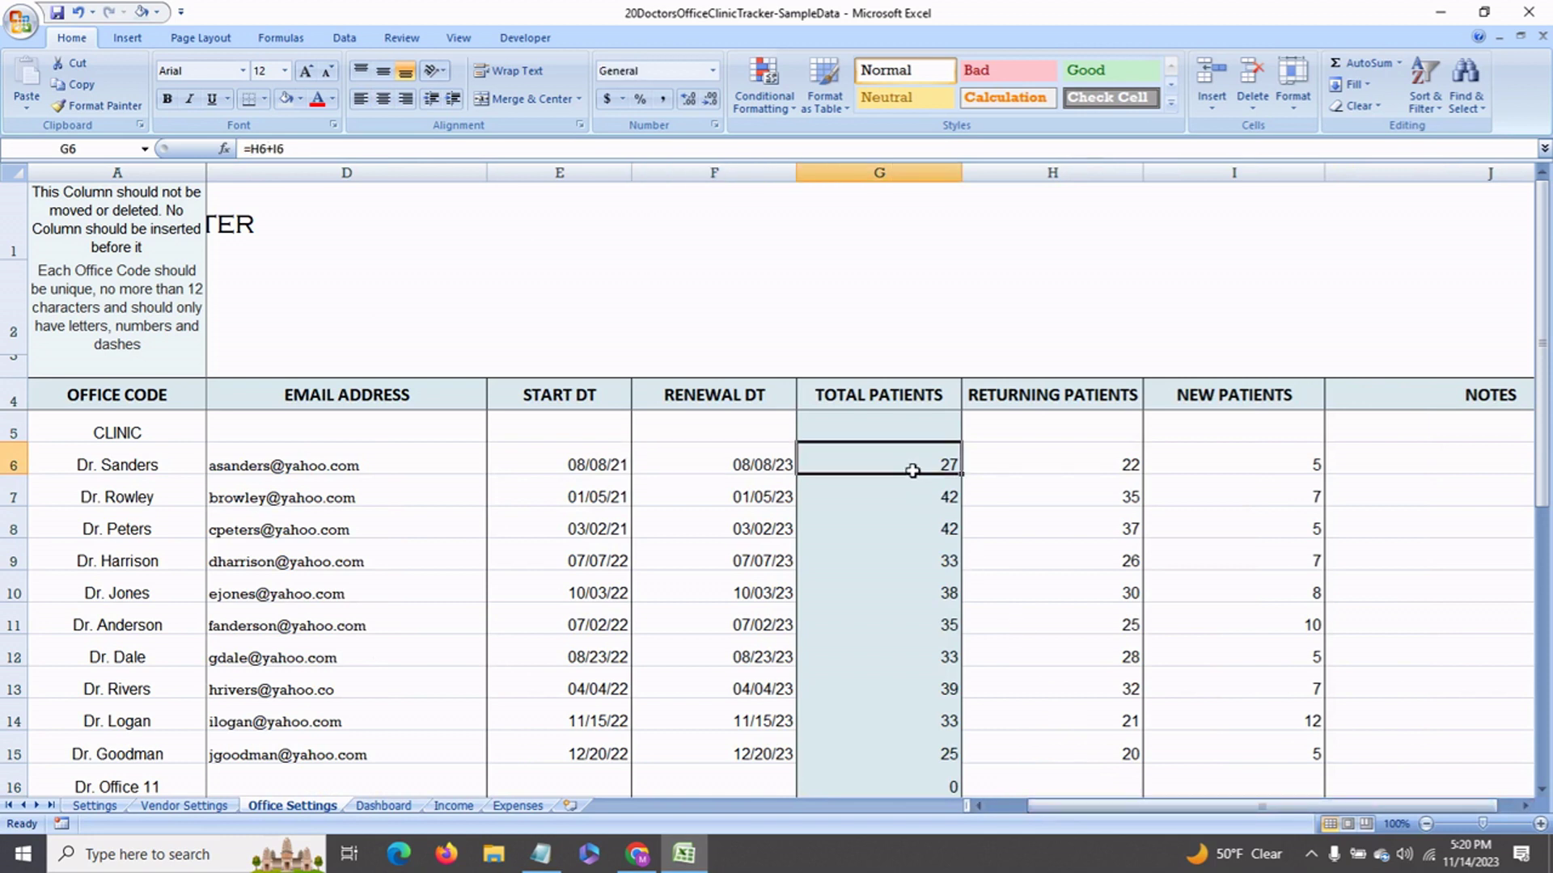
left_click(1060, 467)
left_click(1189, 463)
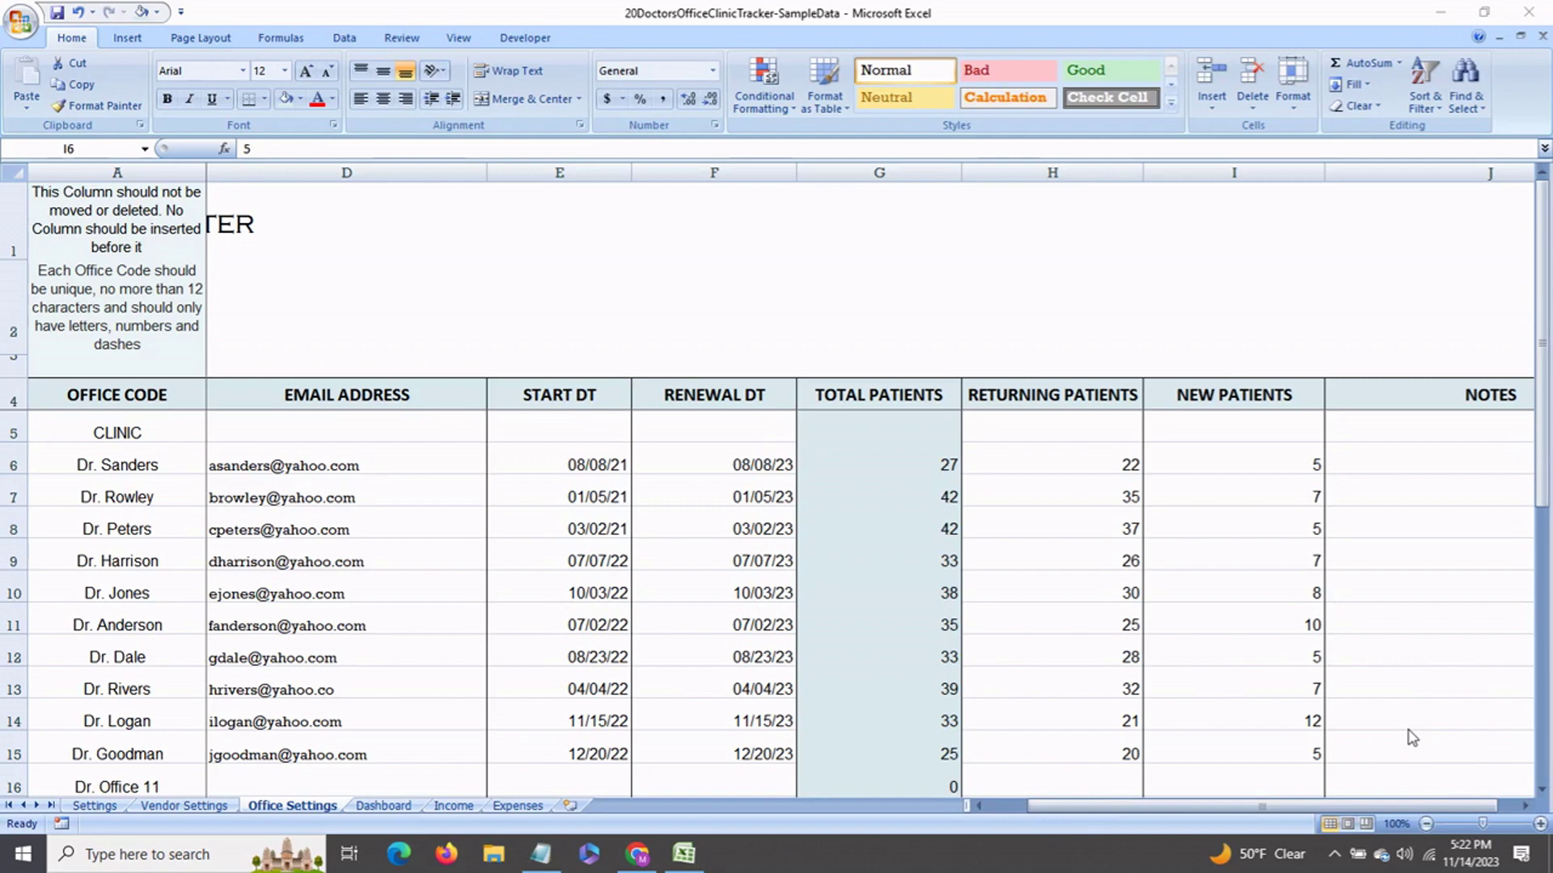
left_click_drag(1391, 808, 1405, 809)
left_click(1227, 648)
left_click_drag(1252, 806, 1044, 807)
left_click(113, 439)
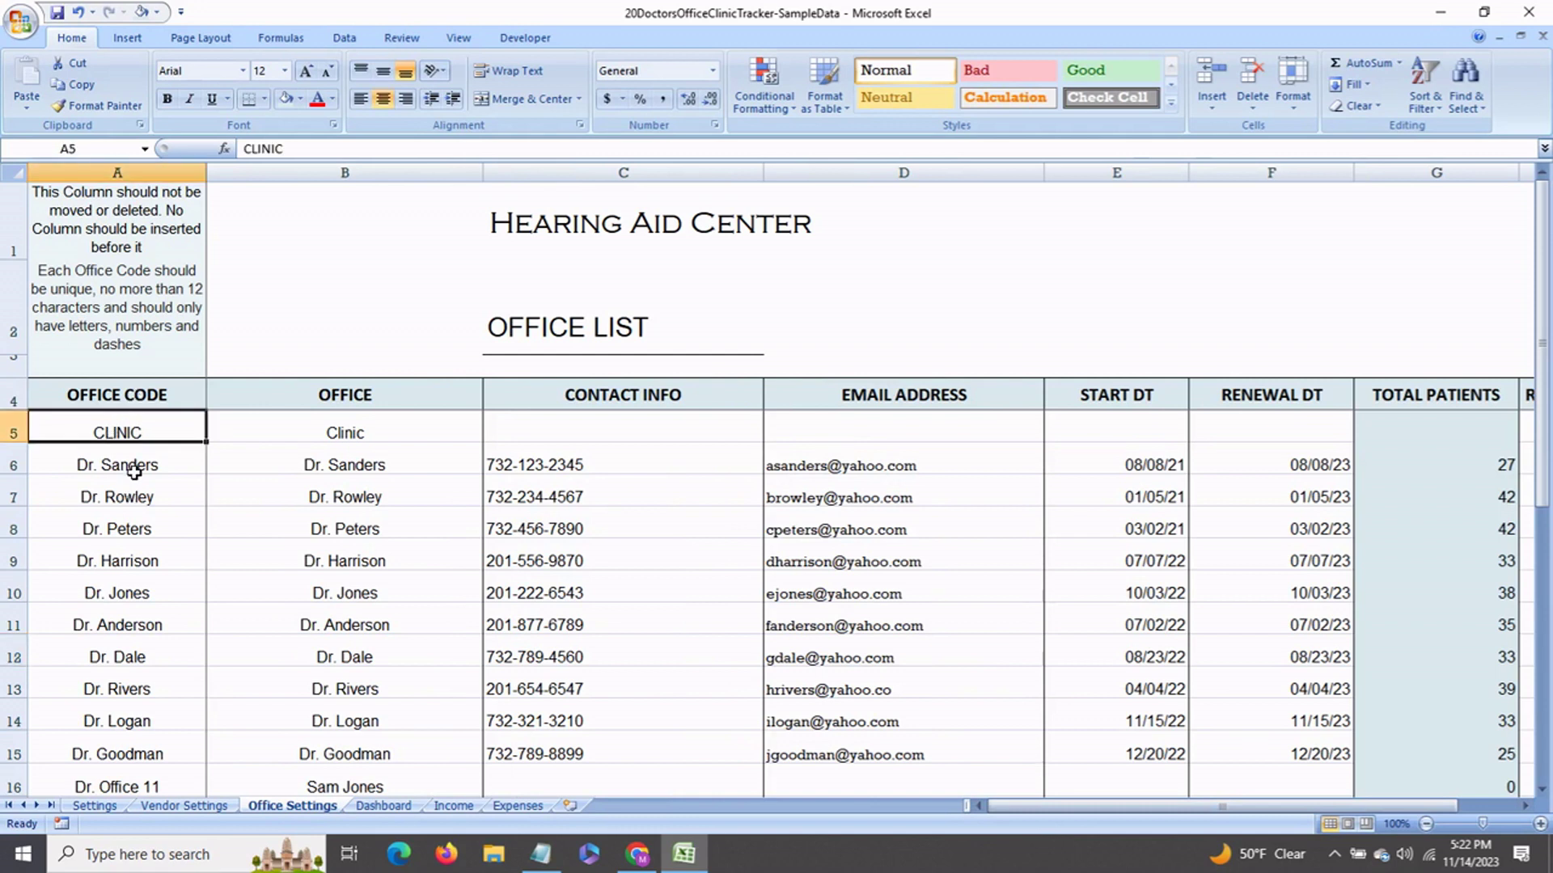
left_click(134, 471)
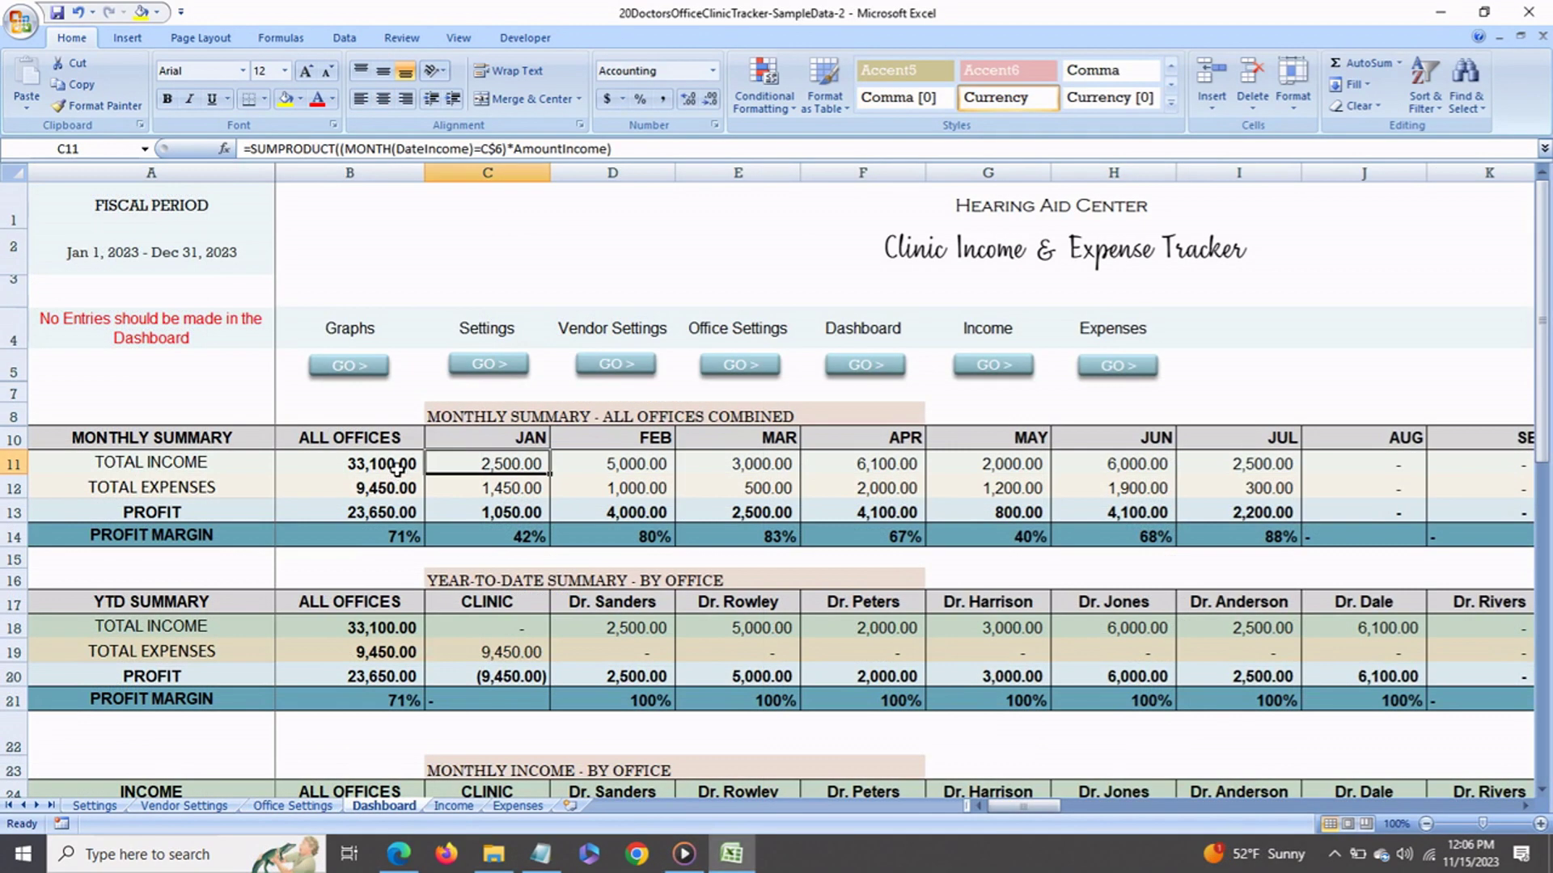
Inspect the Dashboard's total income, year-to-date, and monthly income and expense by office formulas
left_click(370, 466)
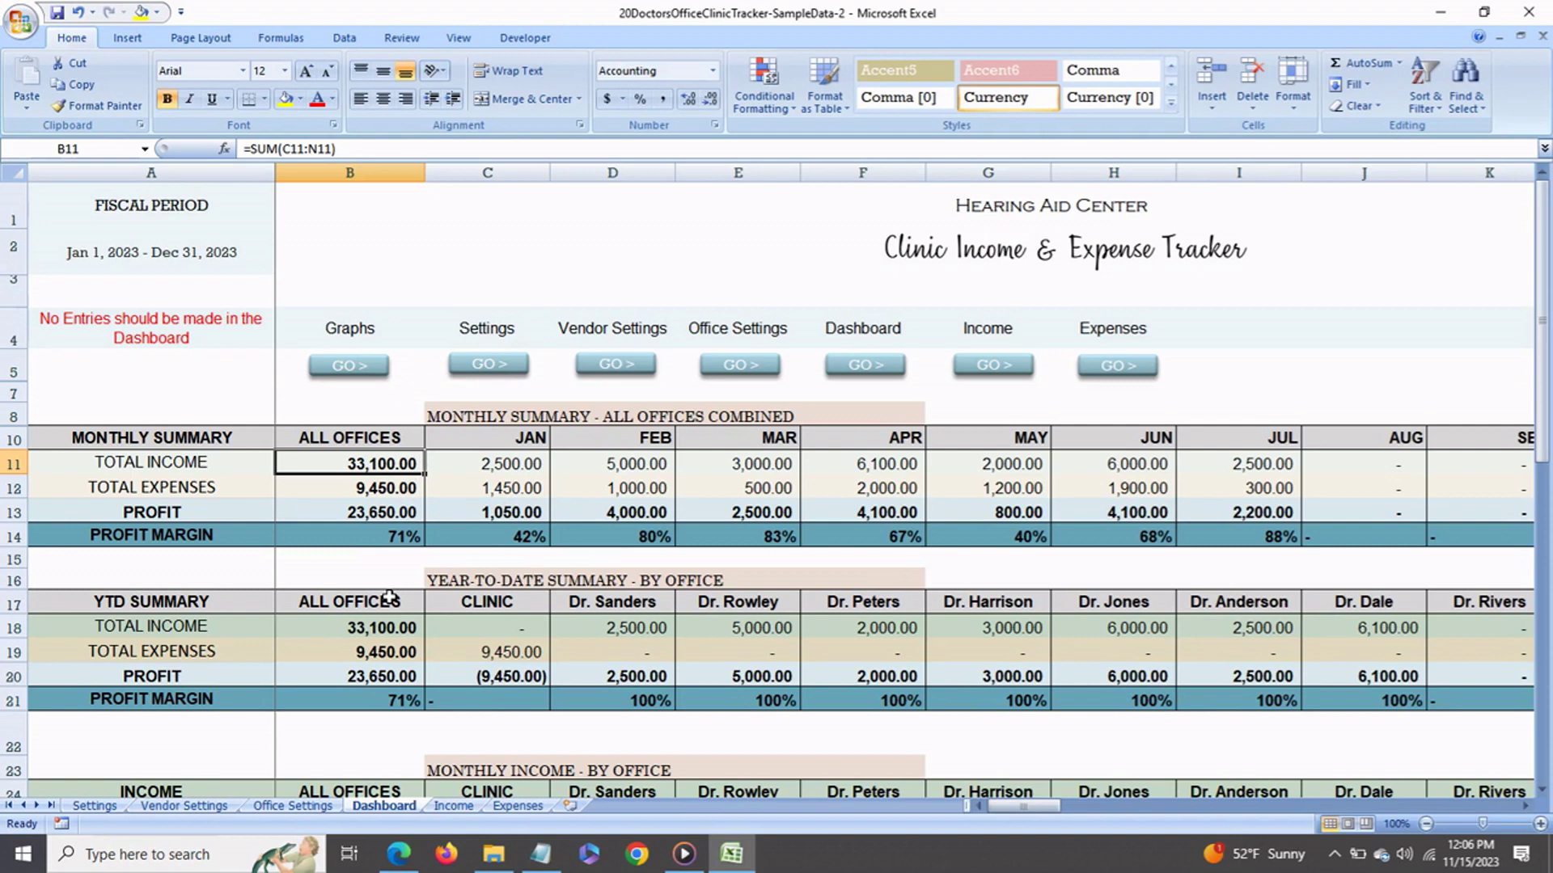
left_click(386, 635)
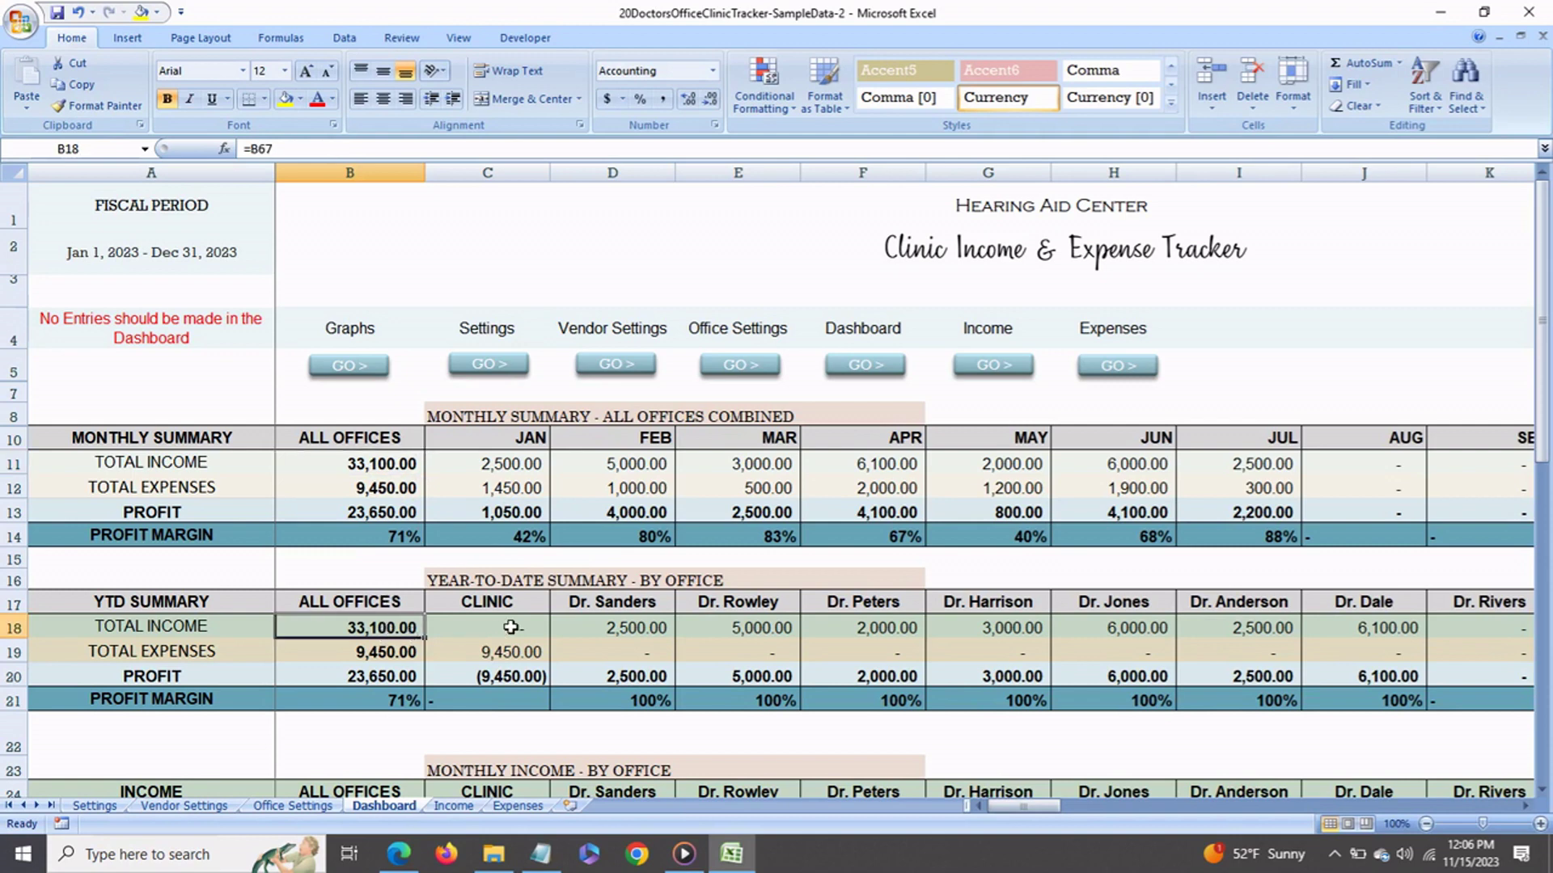
left_click(737, 637)
scroll(481, 655, "down", 4)
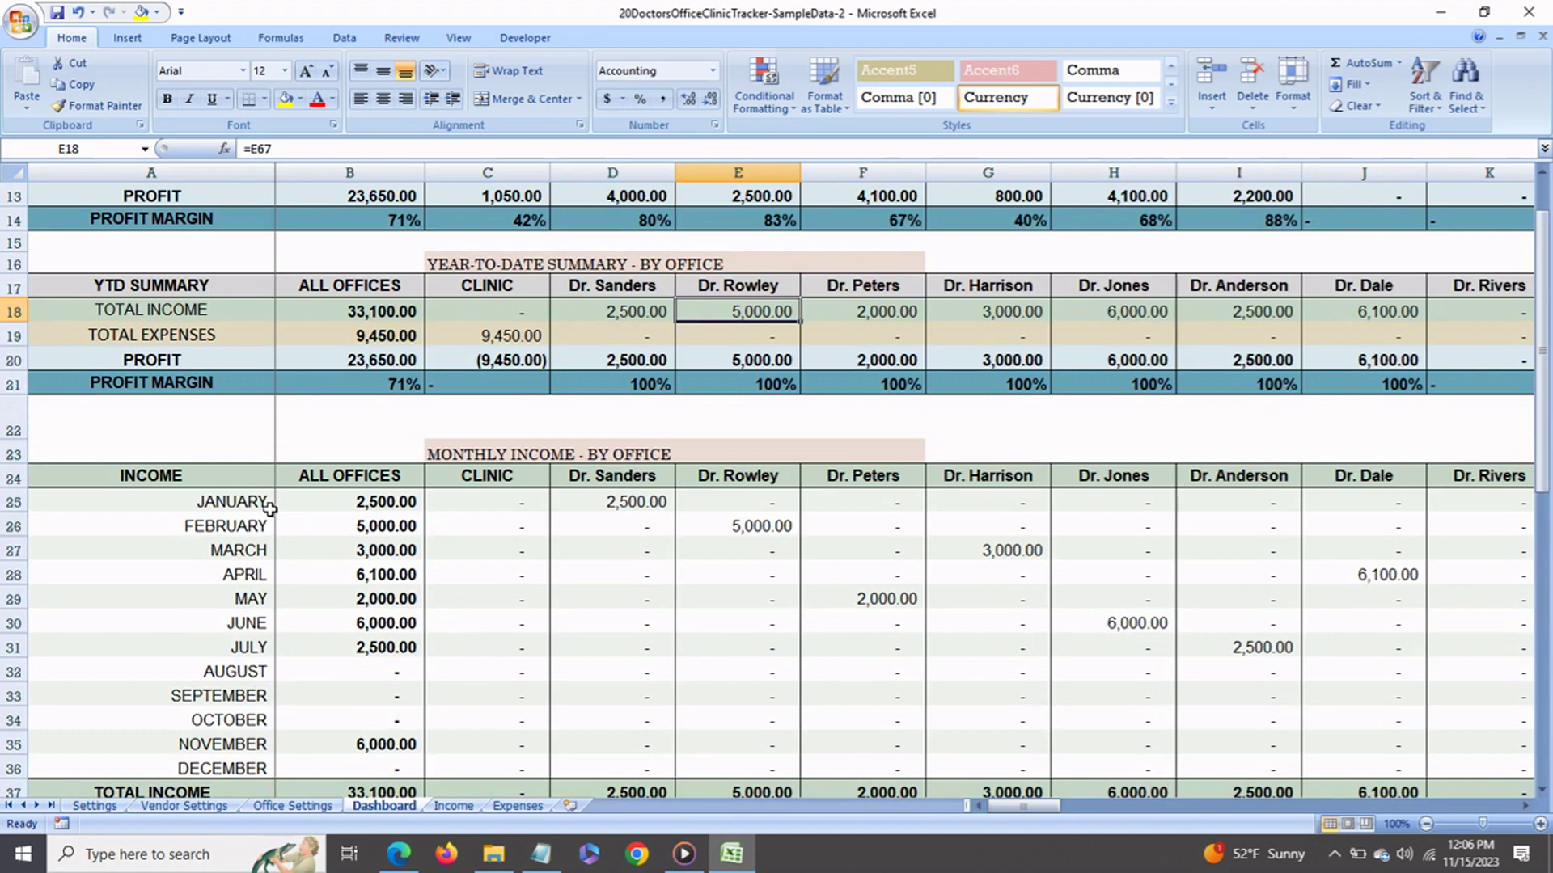
left_click(263, 503)
left_click(583, 506)
left_click(735, 503)
scroll(668, 534, "down", 5)
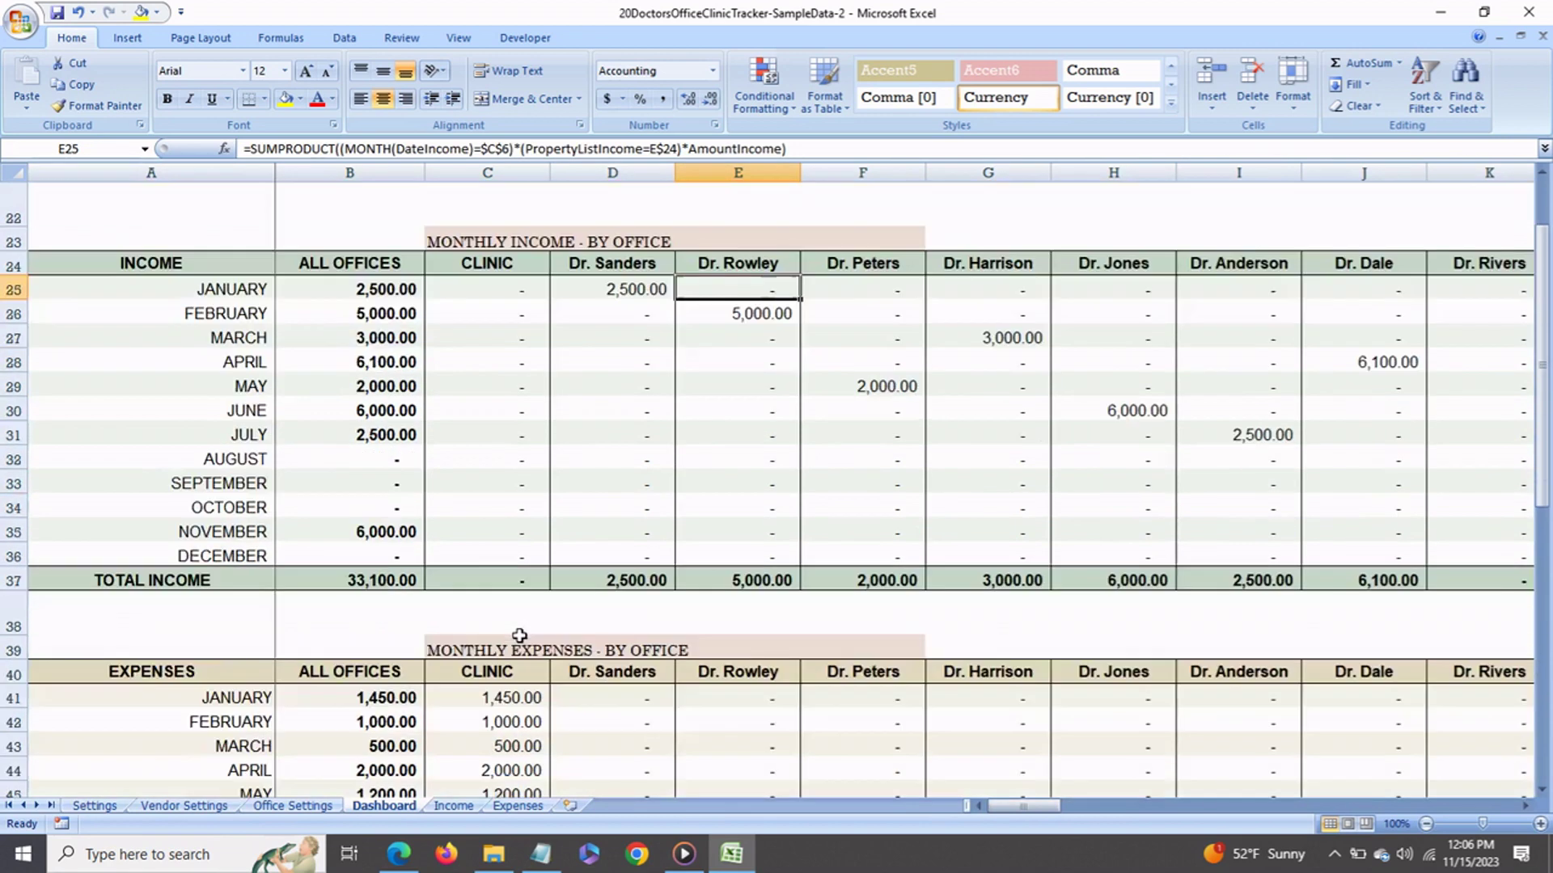
left_click(257, 534)
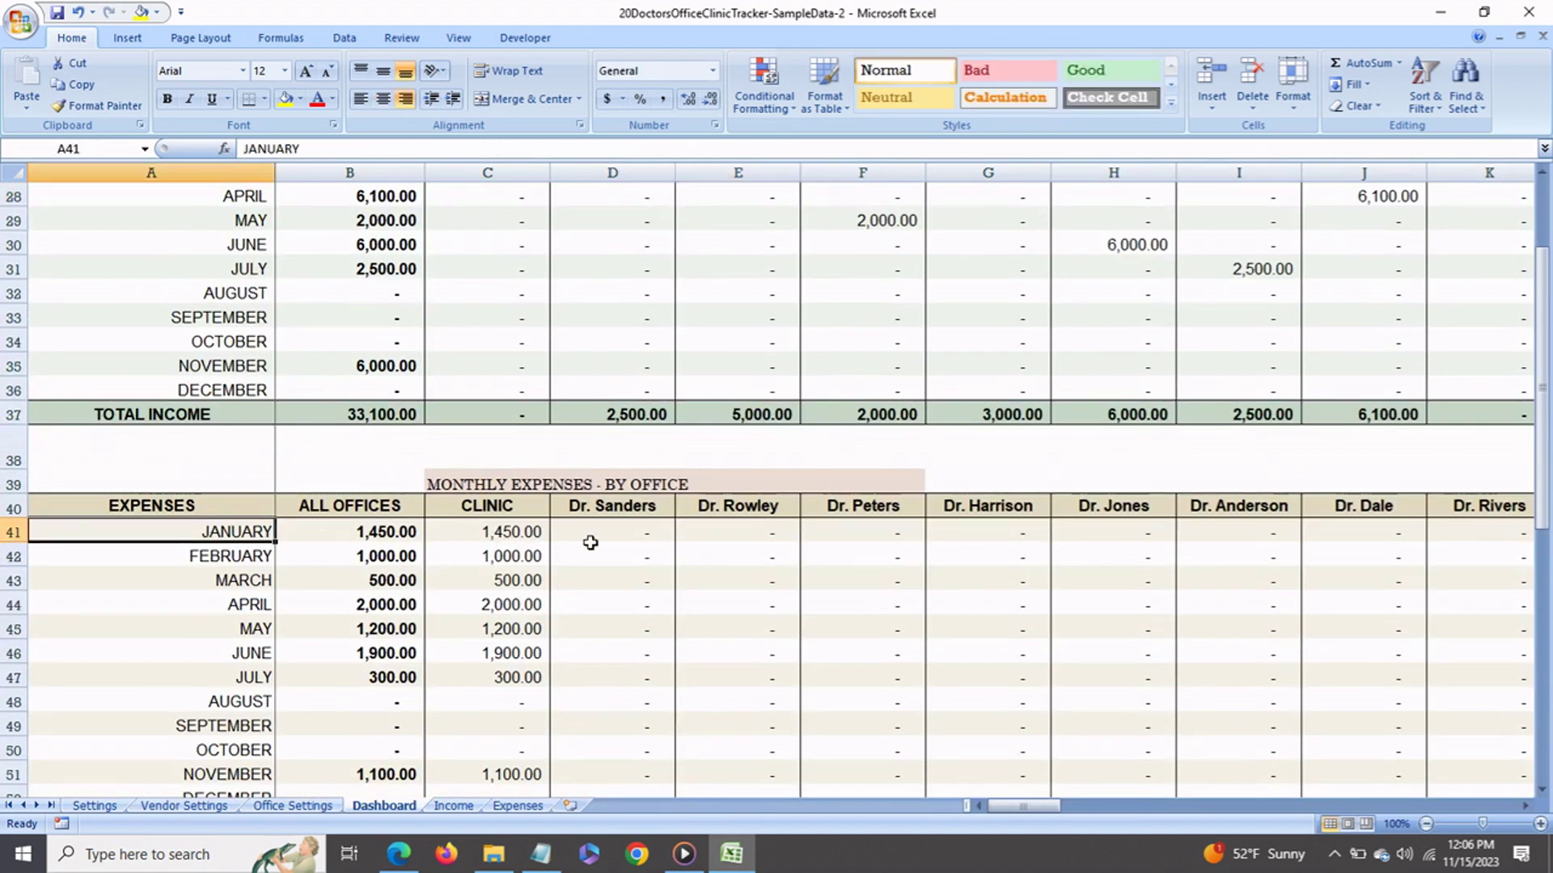
left_click(736, 536)
Inspect the income-by-source and expense-by-category tables, including the Clinic and Dr. Sanders formulas
scroll(619, 664, "down", 4)
scroll(620, 664, "down", 2)
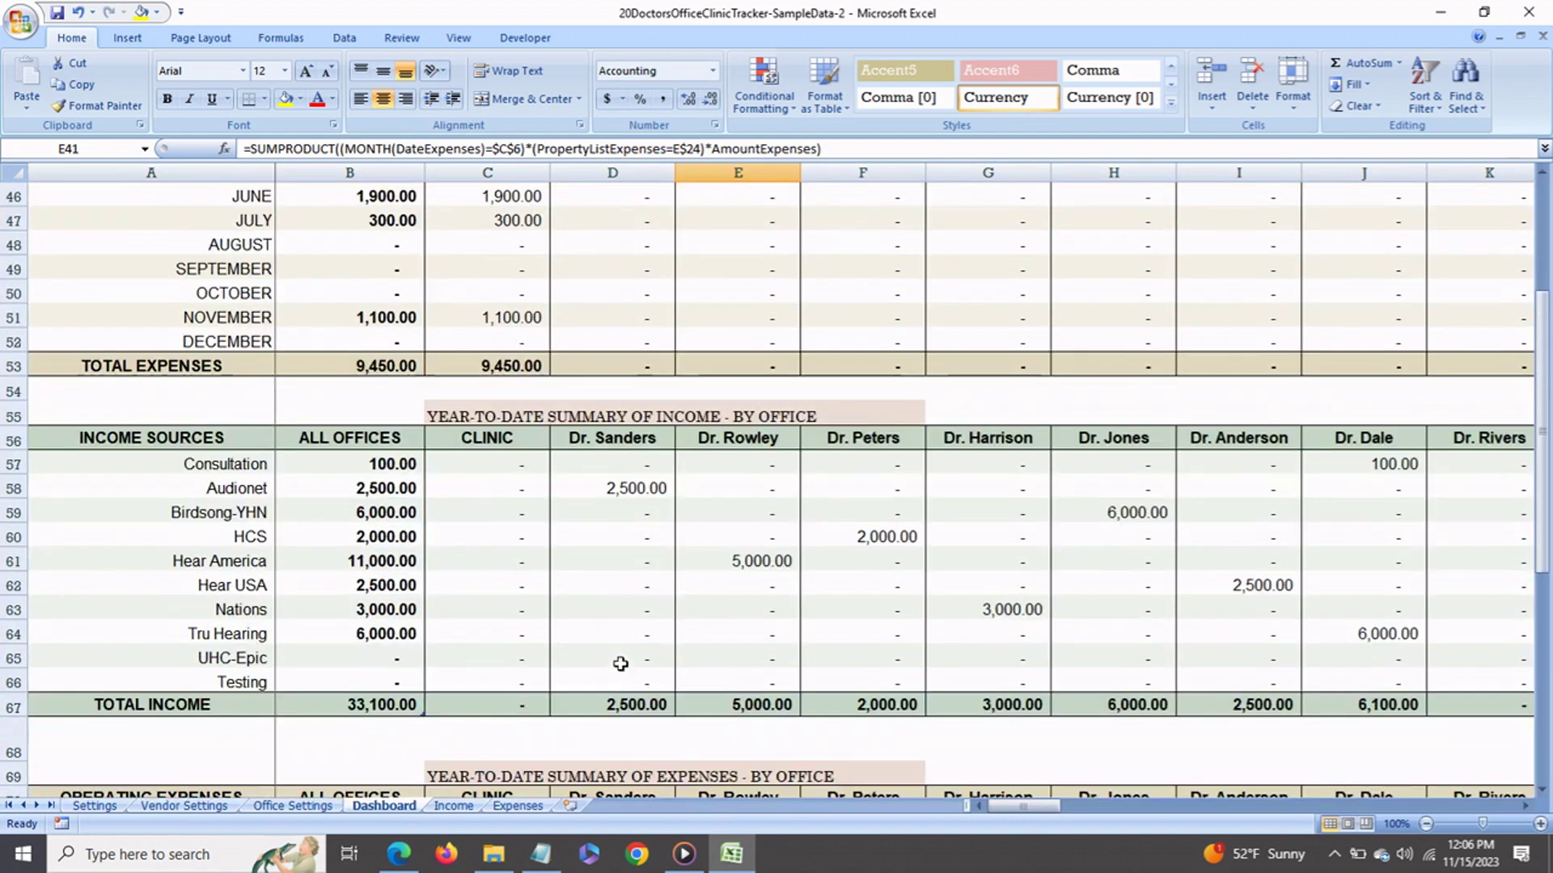
left_click(257, 465)
left_click(260, 495)
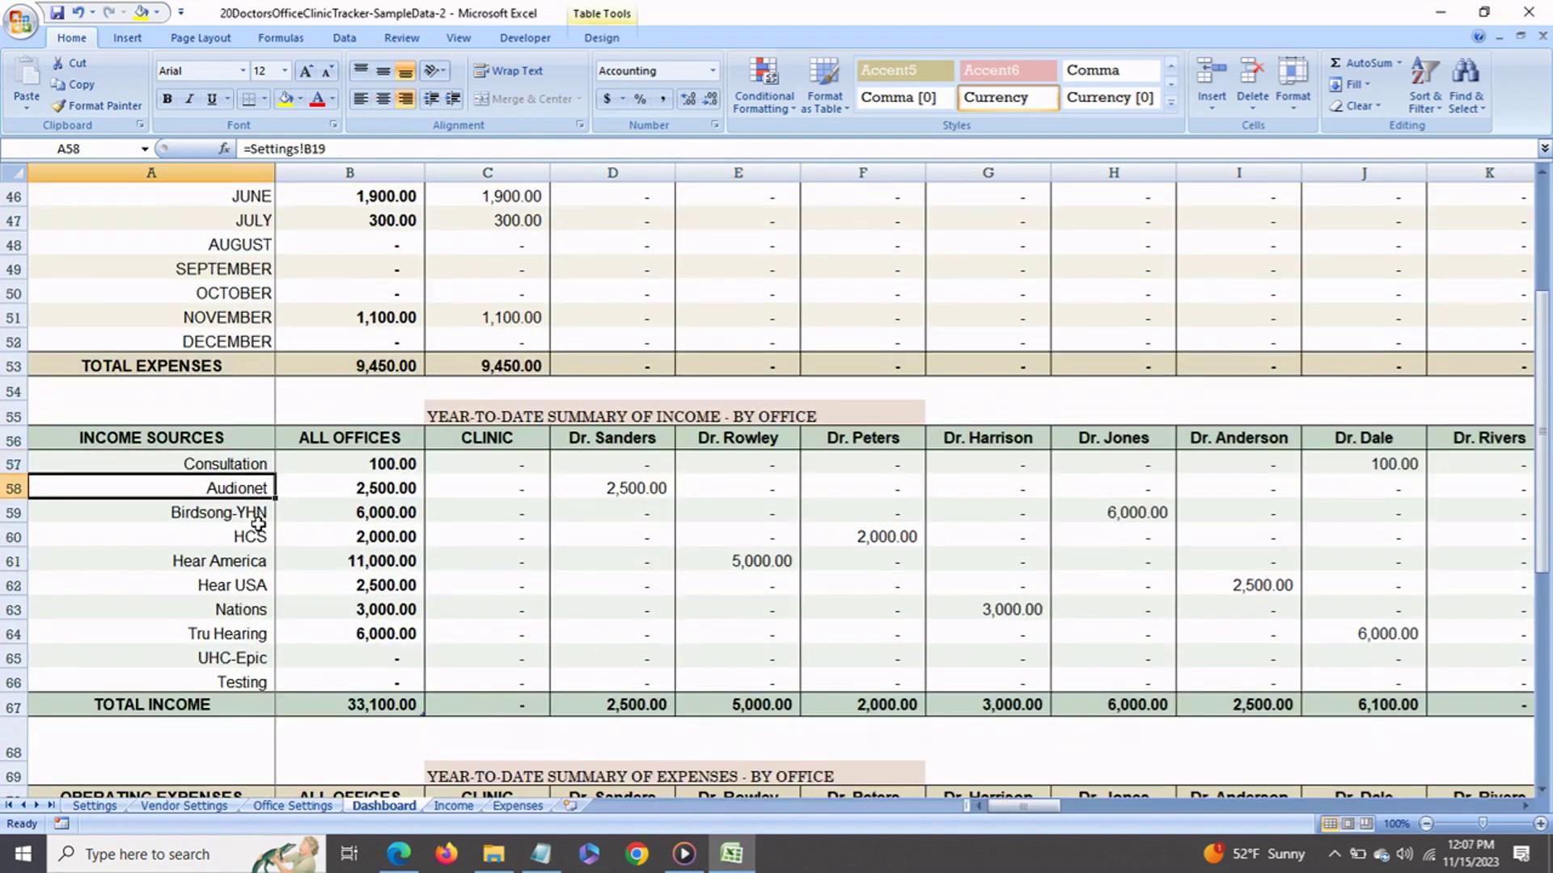
left_click(259, 517)
left_click_drag(458, 491, 461, 467)
scroll(601, 522, "down", 5)
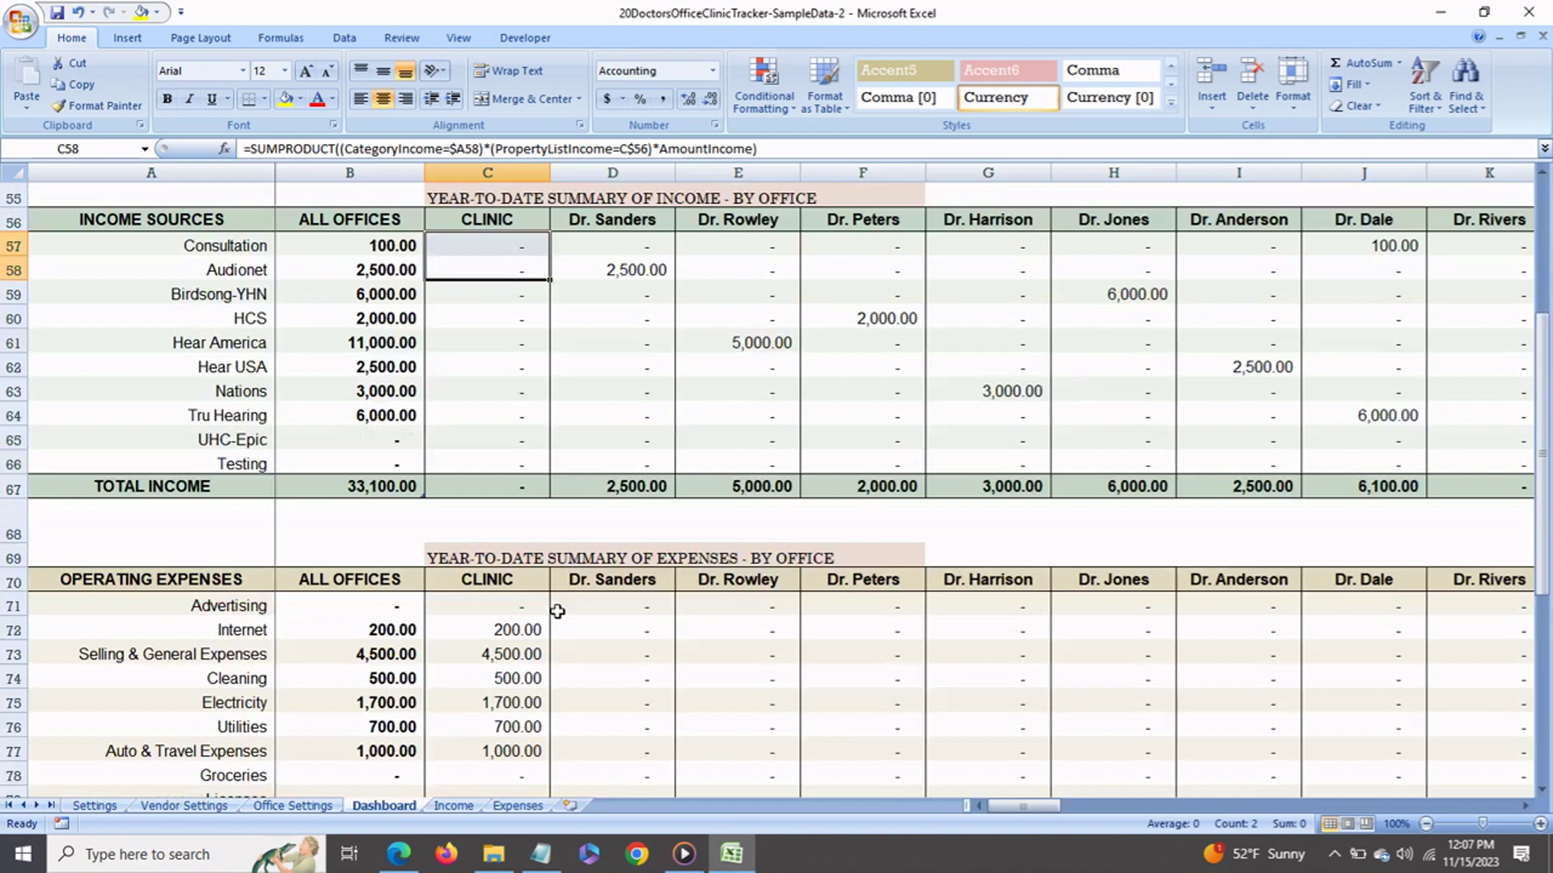
left_click(249, 464)
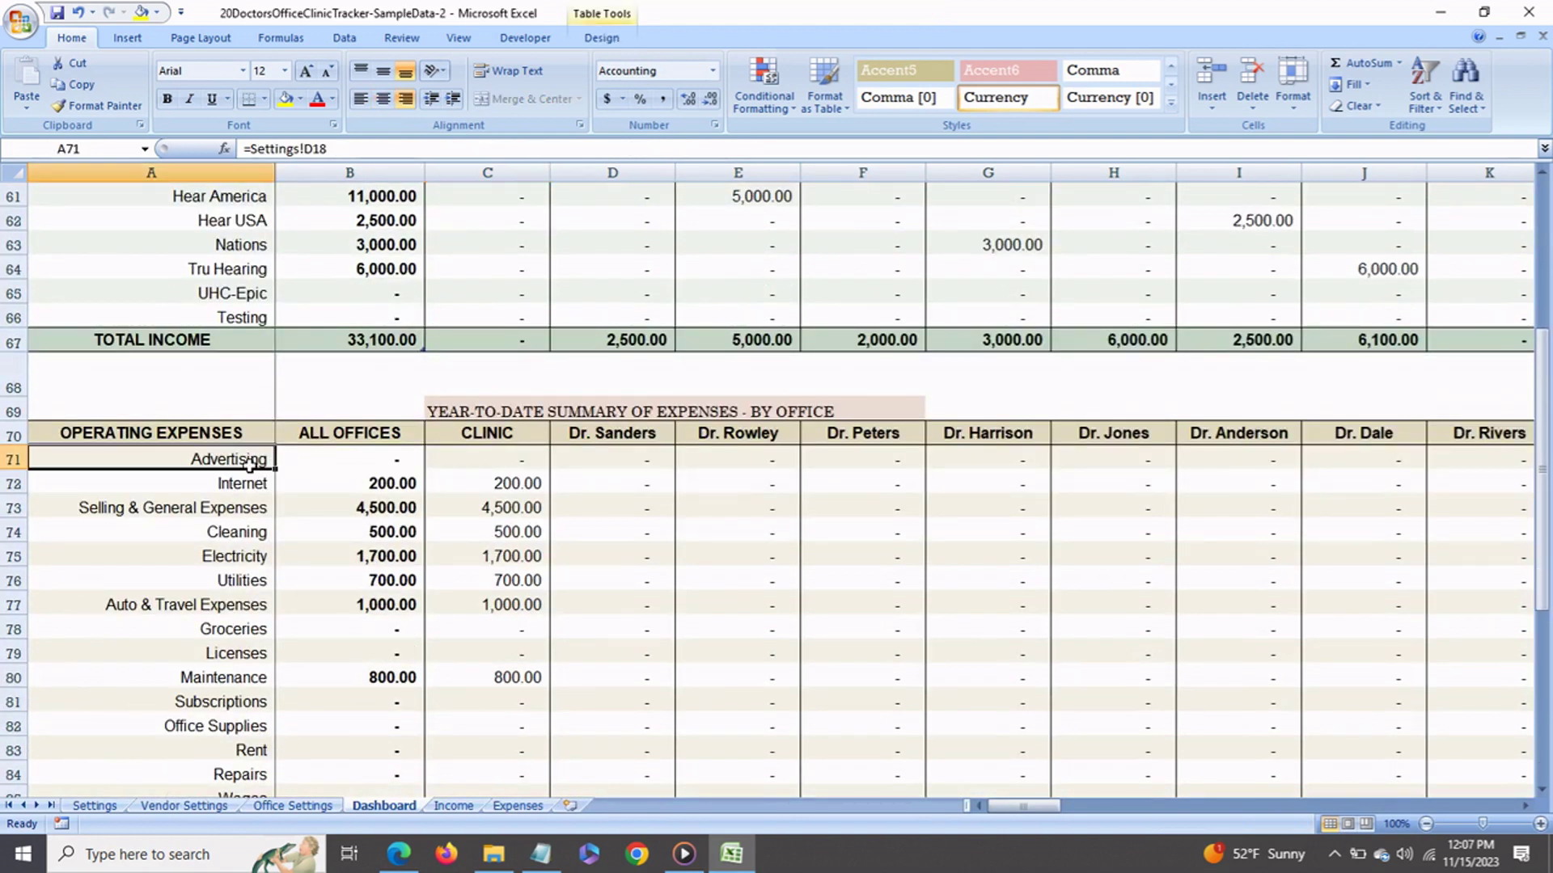
left_click(393, 466)
left_click(511, 469)
left_click(610, 472)
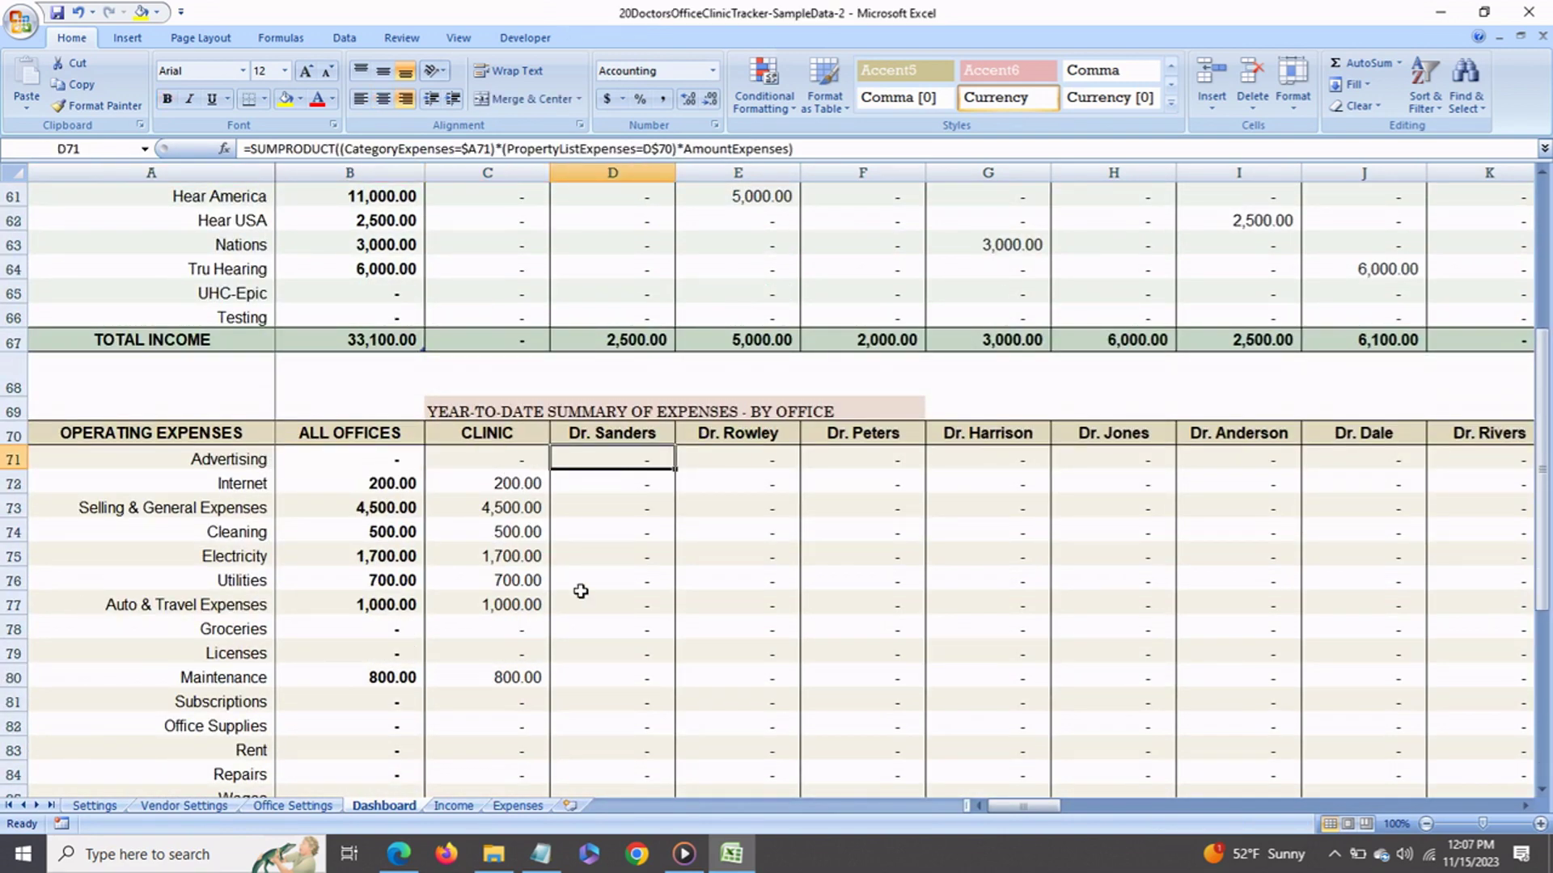
Inspect the monthly commission table's January total, Clinic and Dr. Sanders formulas
scroll(573, 605, "down", 1)
scroll(572, 605, "down", 8)
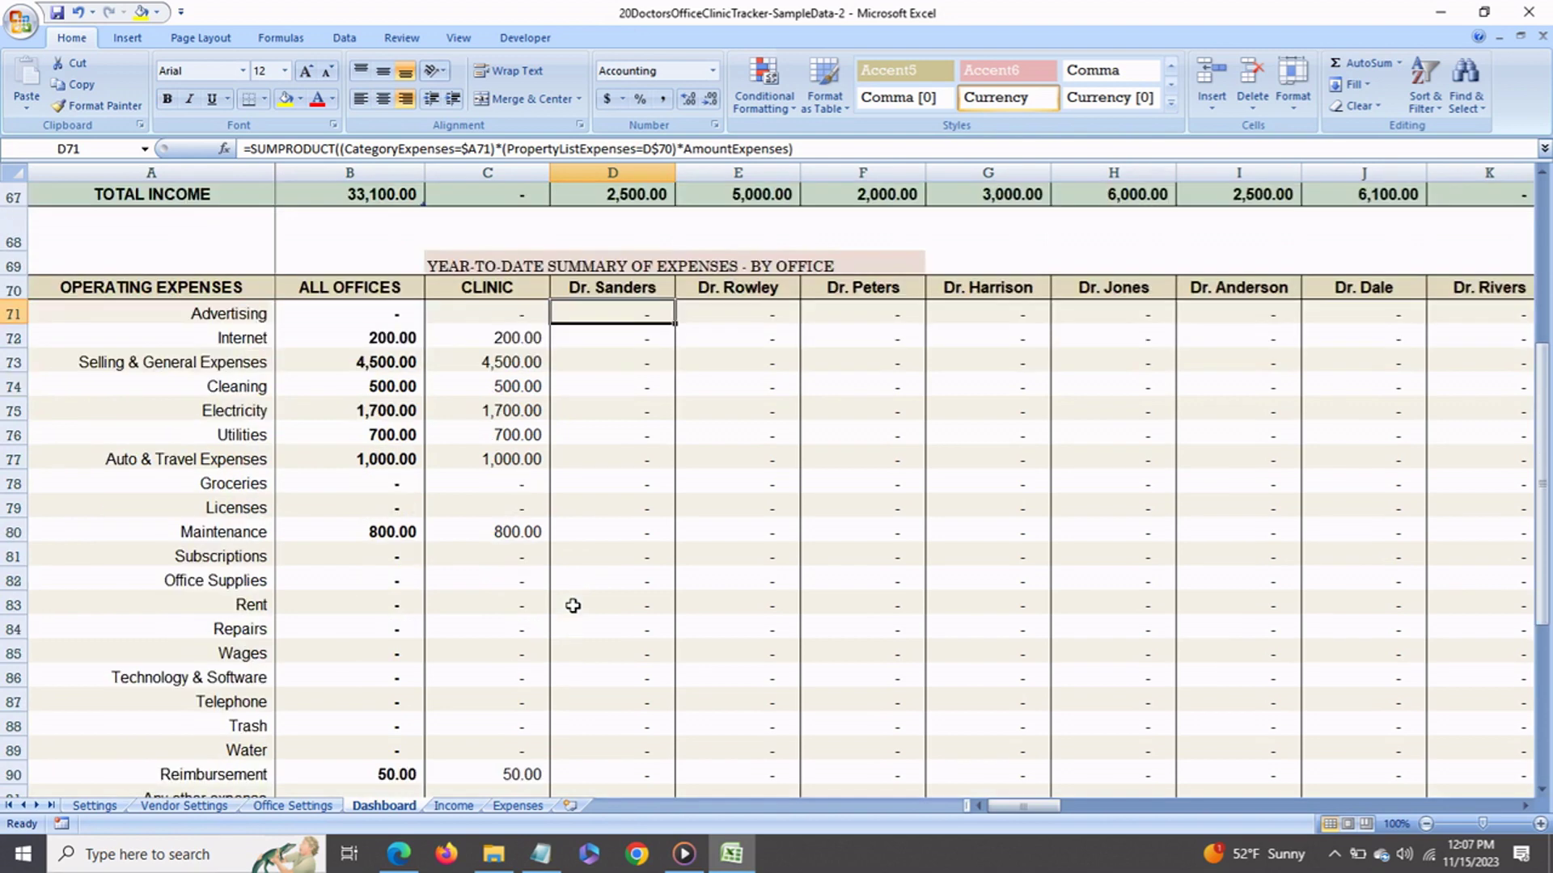
scroll(573, 605, "down", 2)
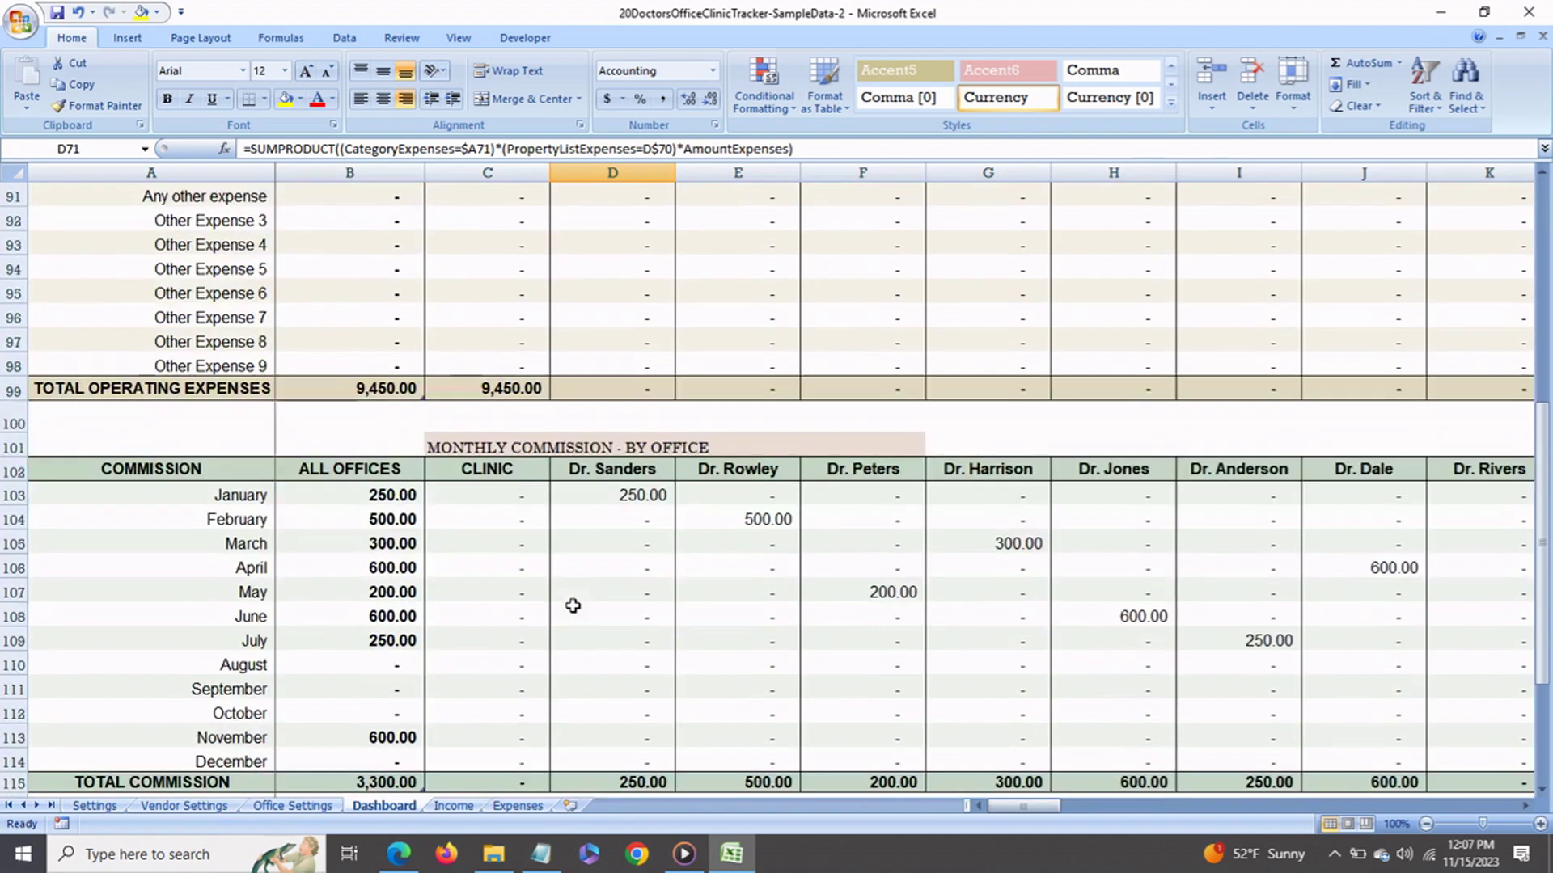
left_click(372, 427)
left_click(468, 430)
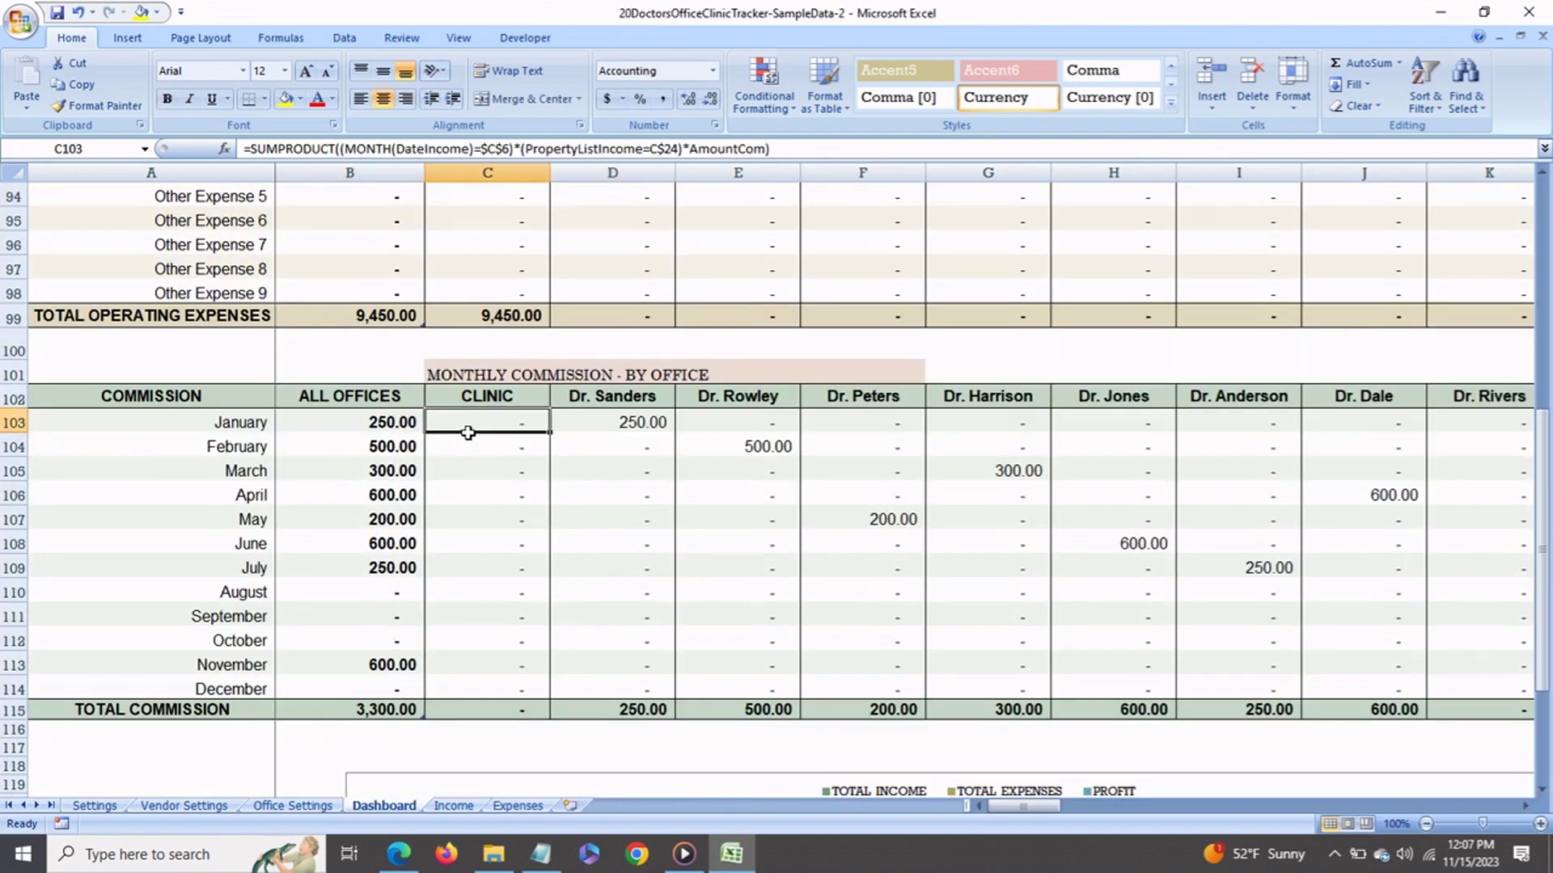
left_click(600, 429)
left_click(251, 455)
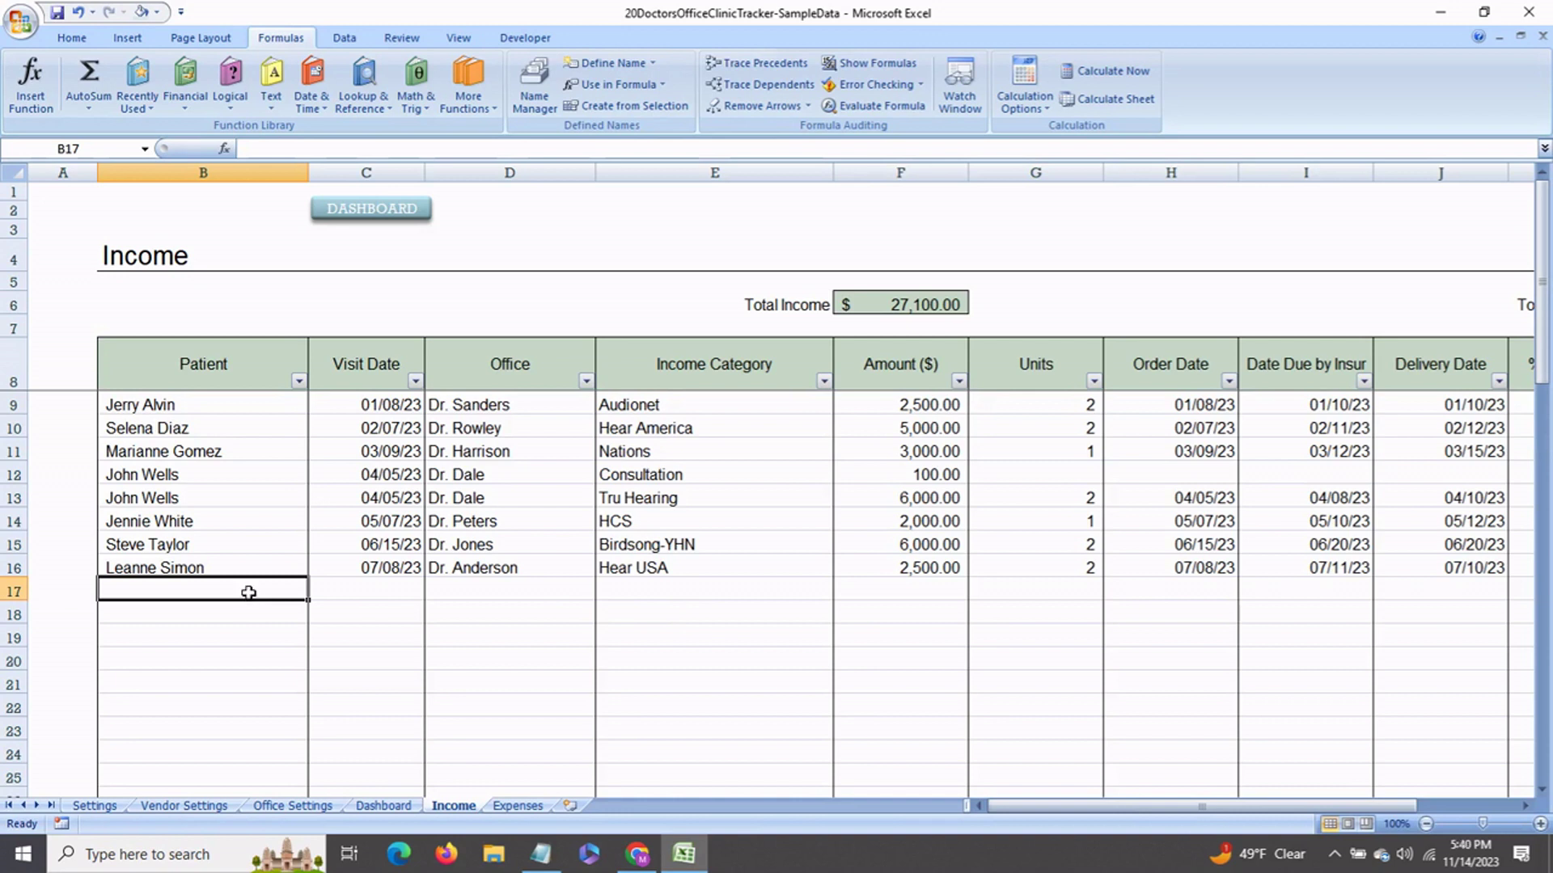
Start a new income entry in row 17 with the patient's name and visit date 11/05/23
type("John Smith")
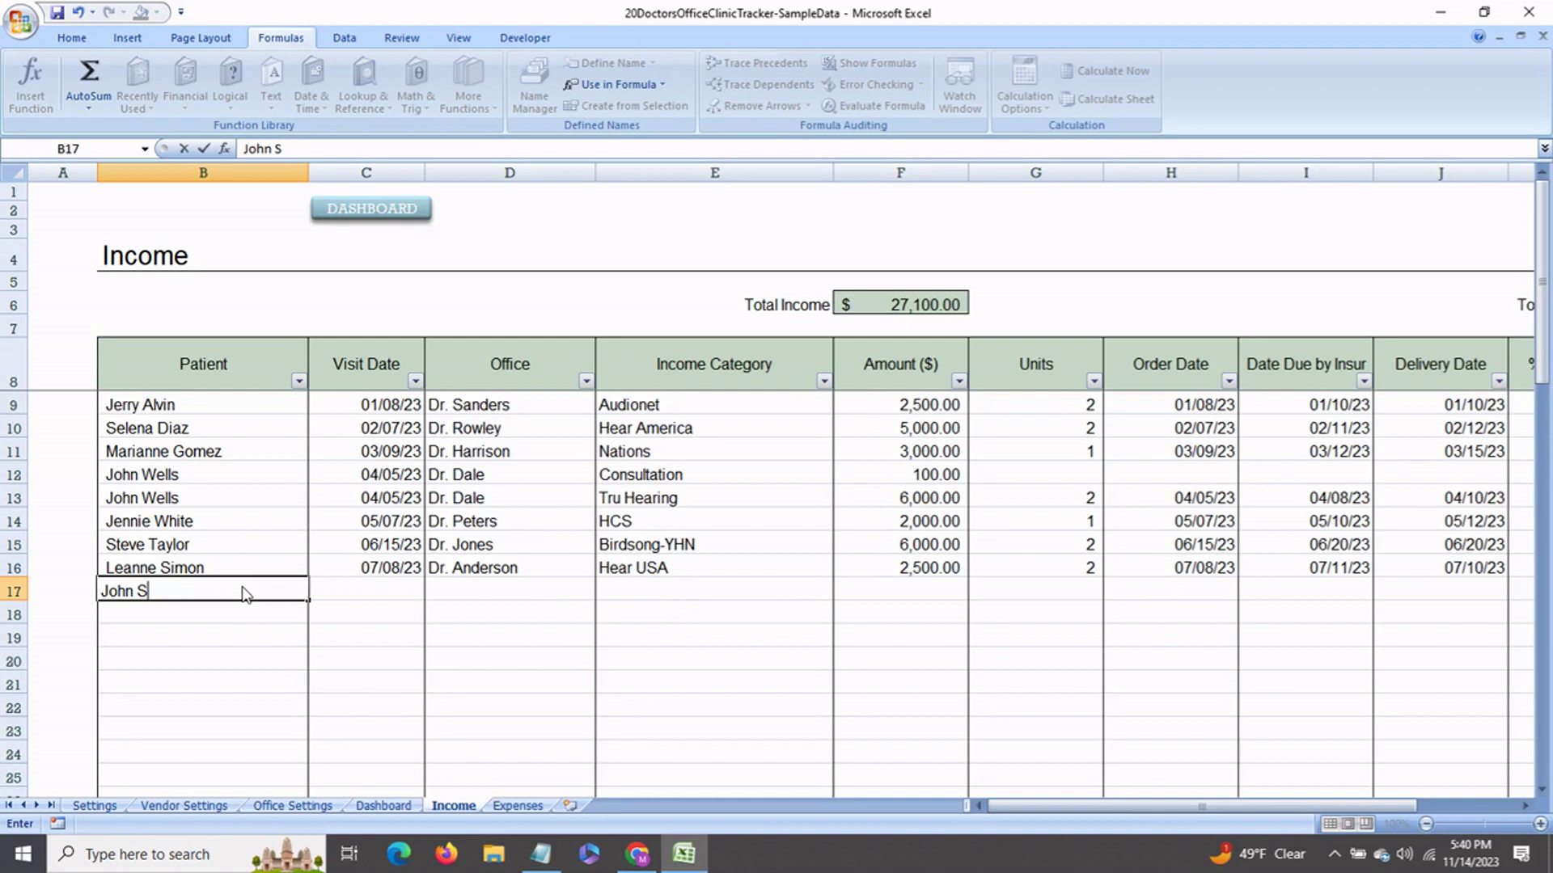
left_click(395, 592)
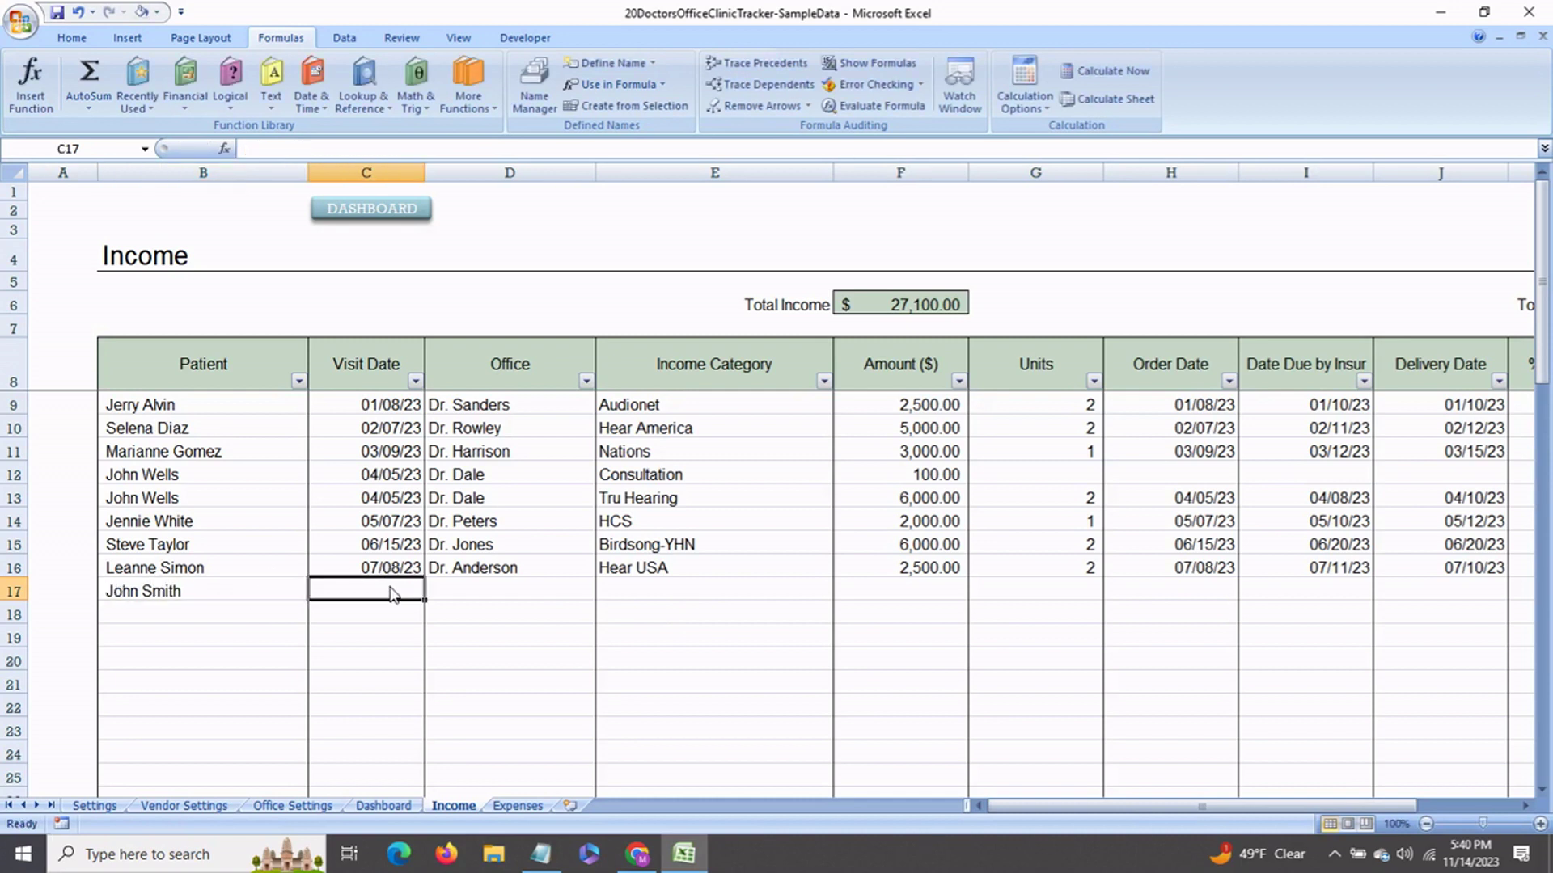
type("Nov 5")
key("Return")
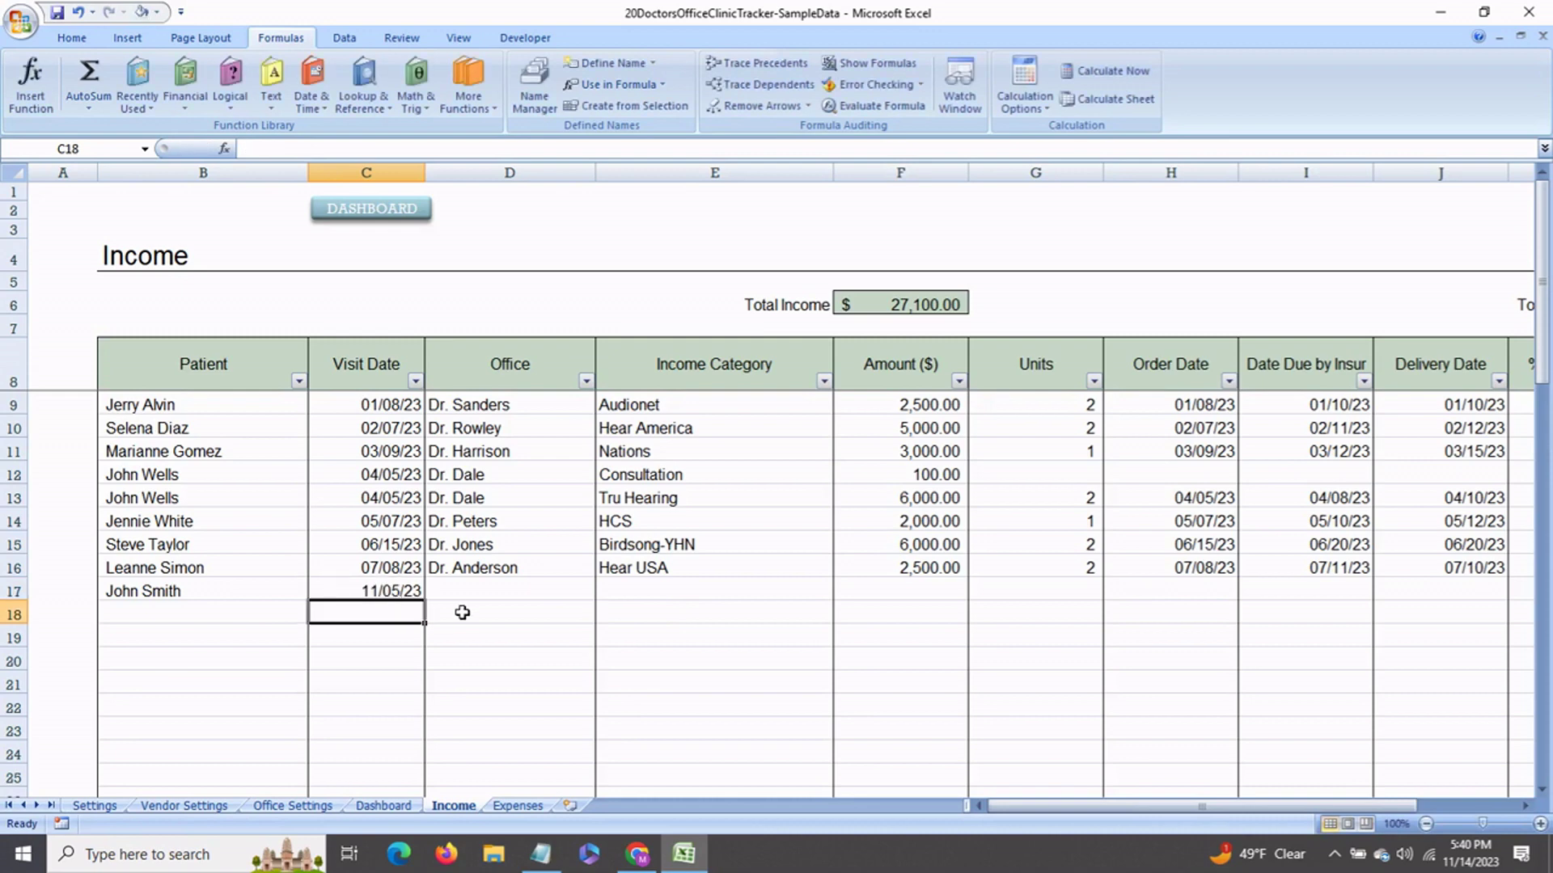
left_click(402, 599)
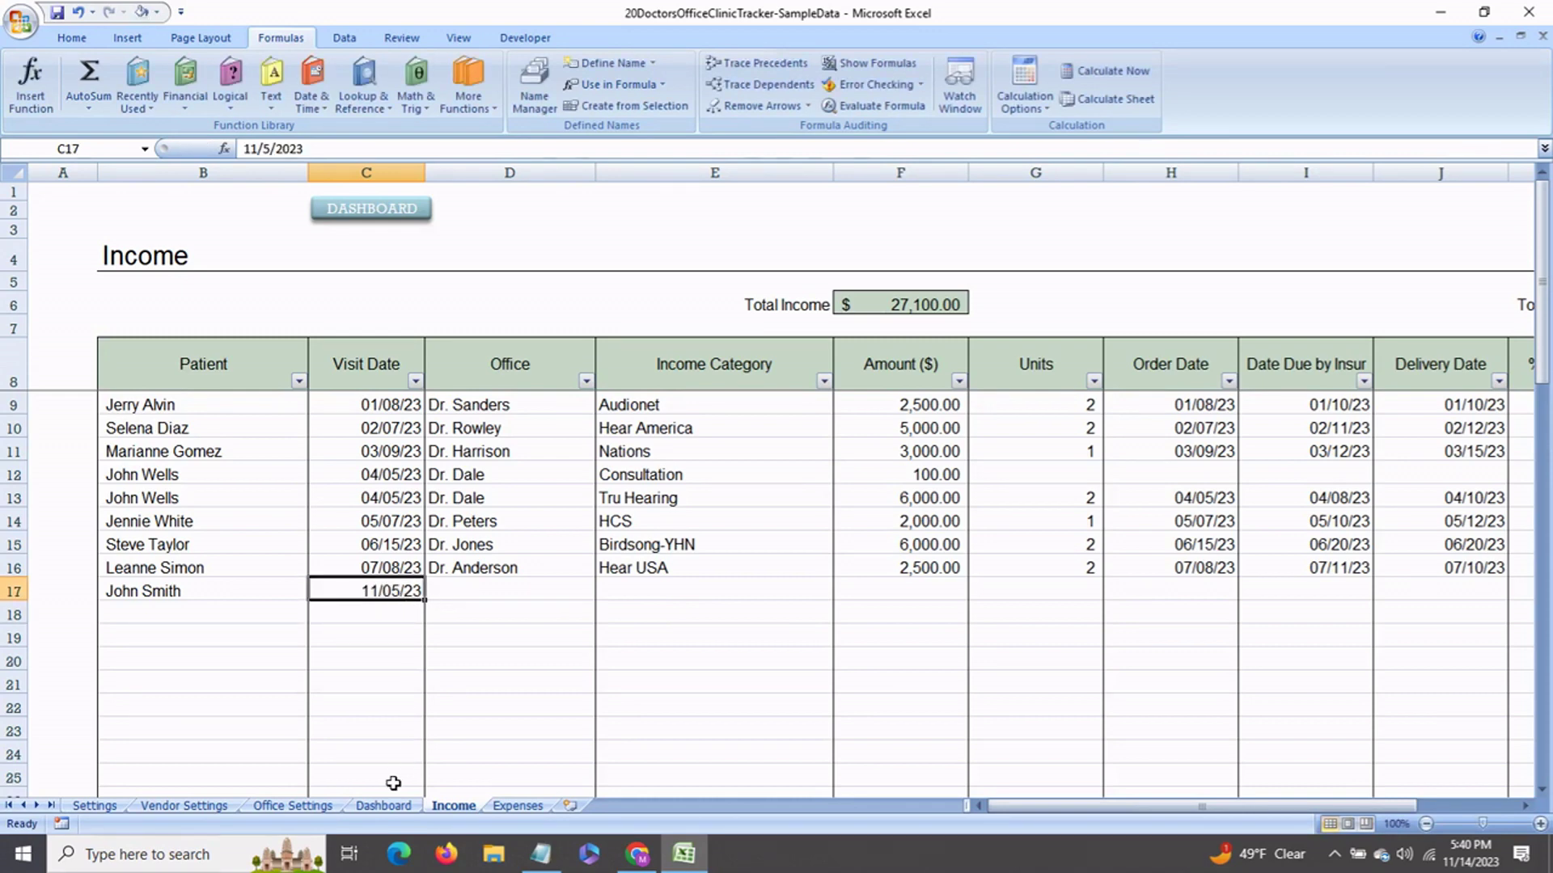
left_click(383, 805)
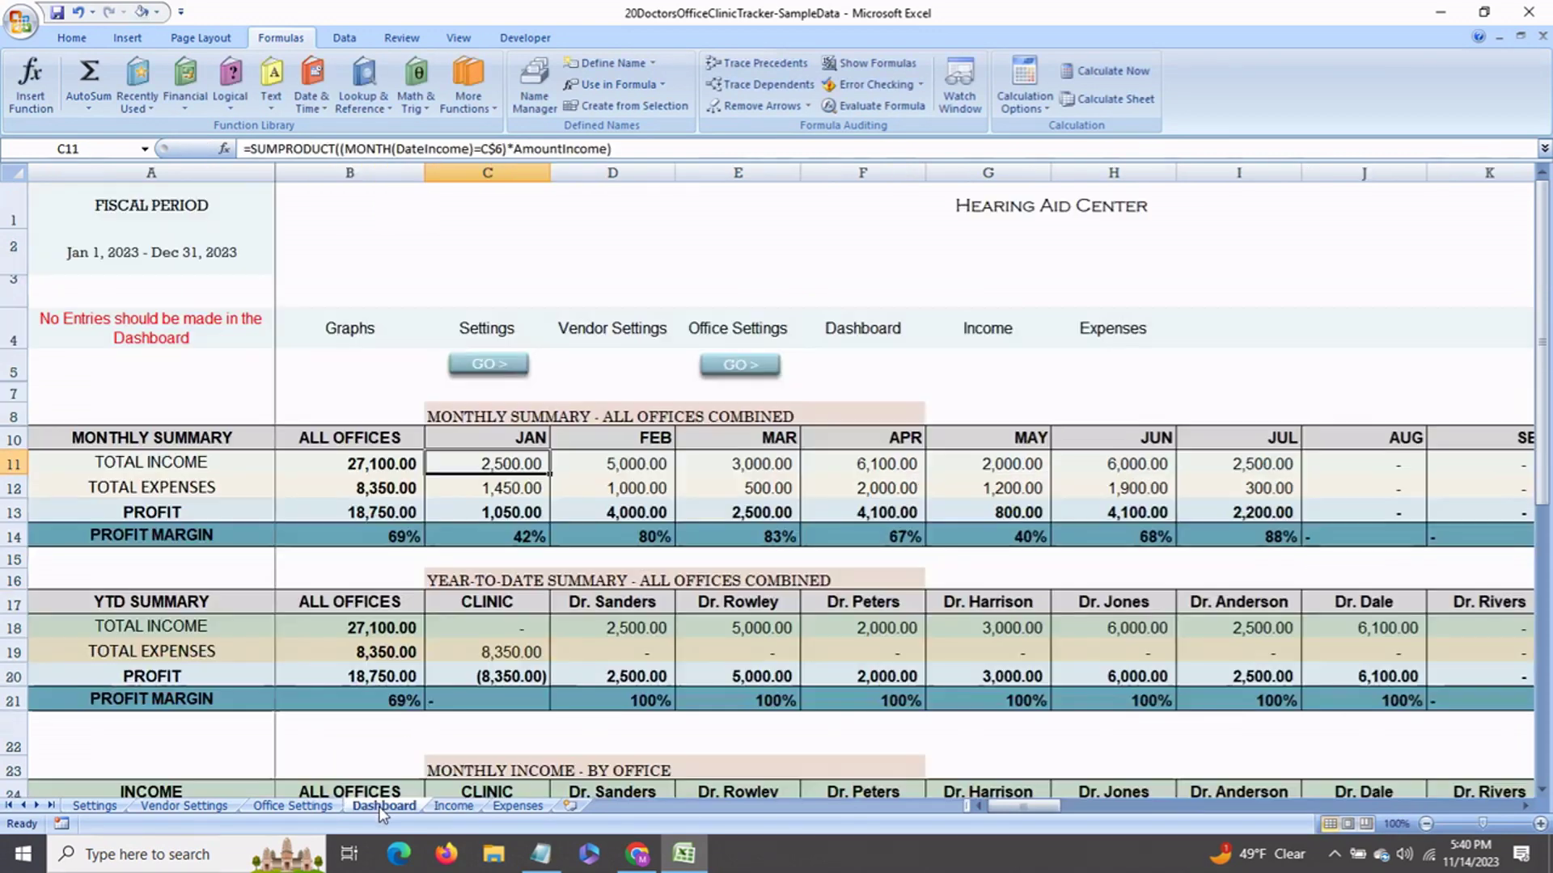
left_click(456, 806)
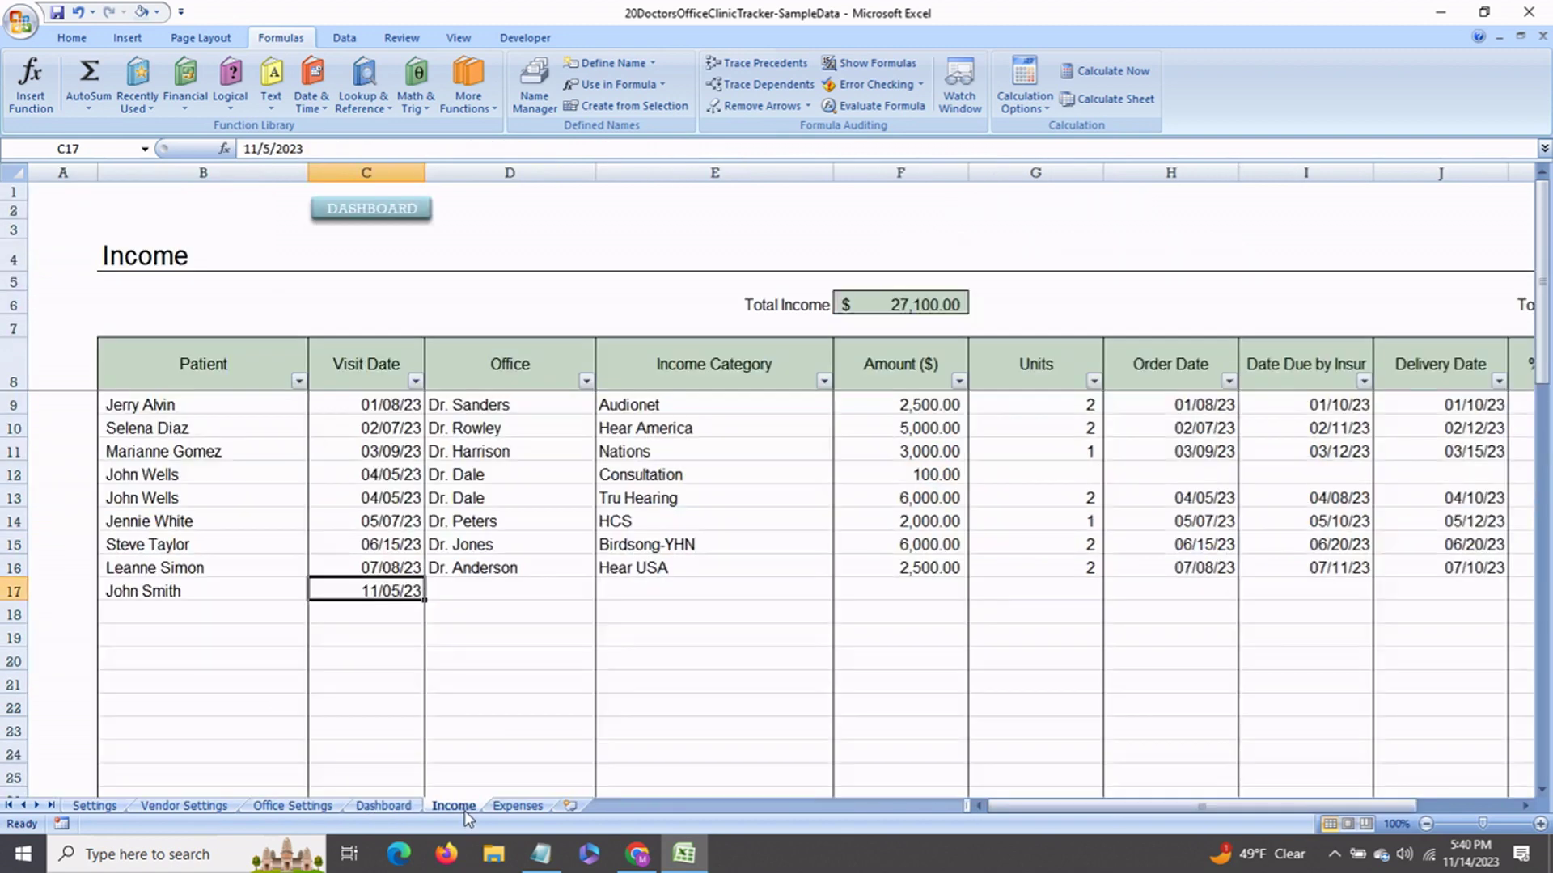
Set row 17's office to the newly renamed former Dr. Office 11 after checking the office codes
left_click(504, 598)
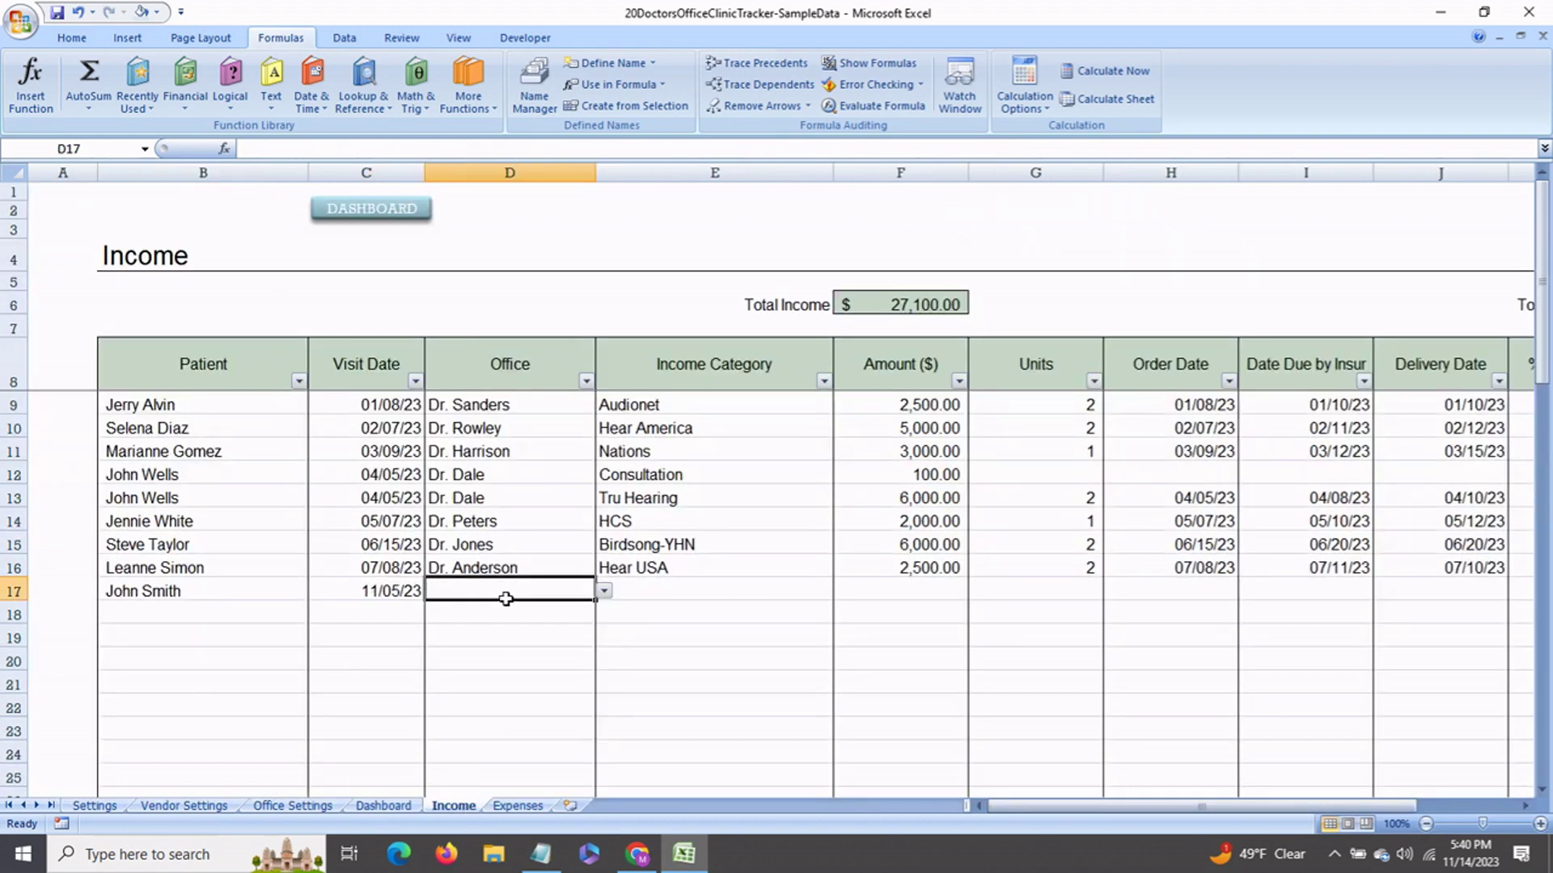
left_click(605, 593)
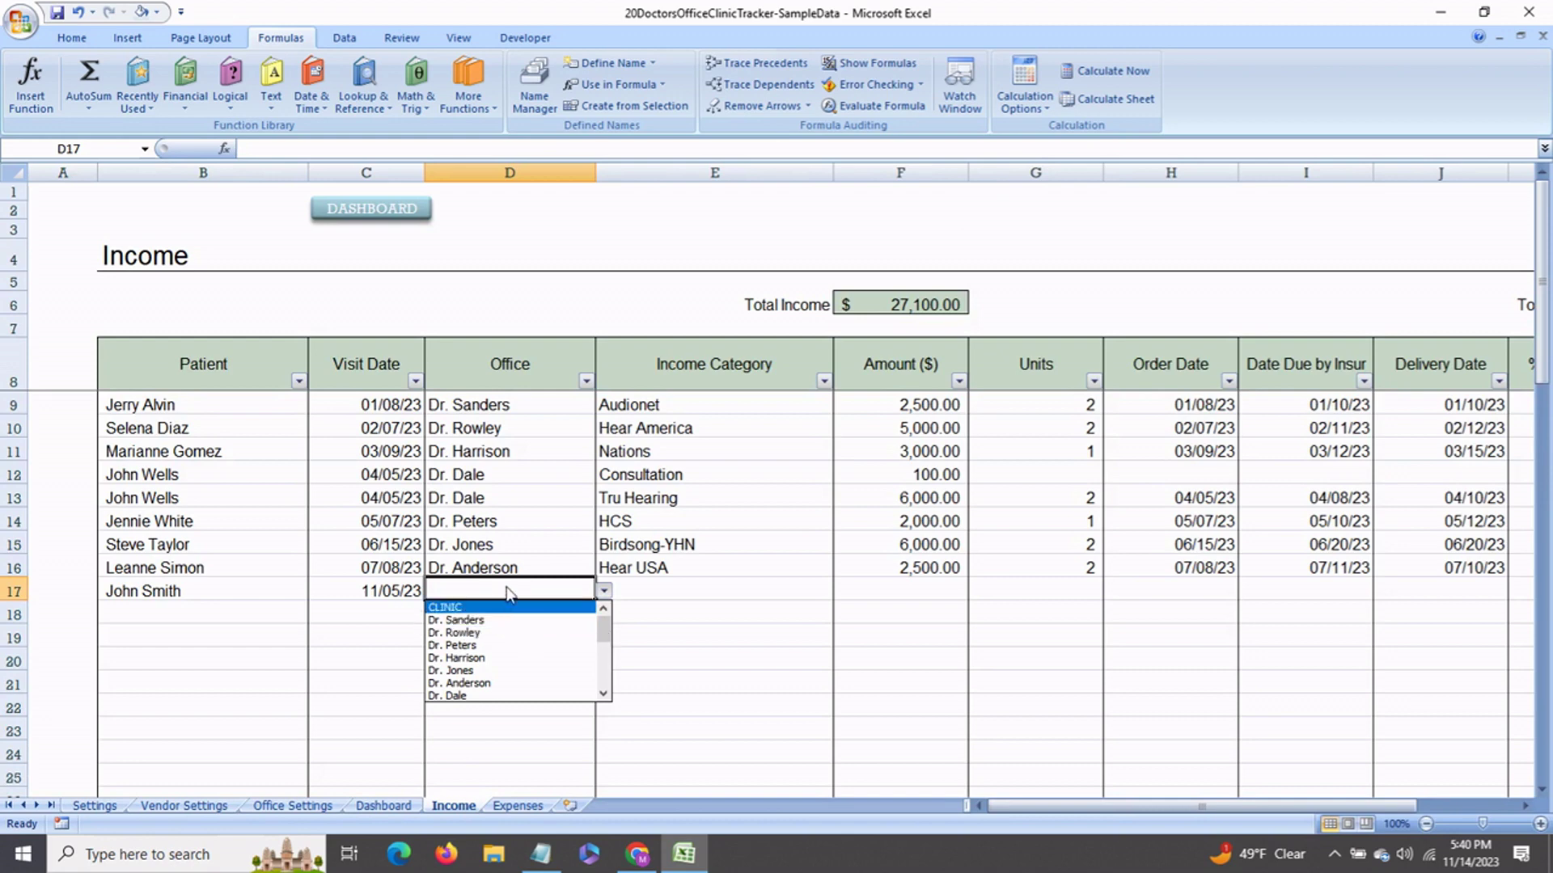
key("Escape")
left_click(292, 805)
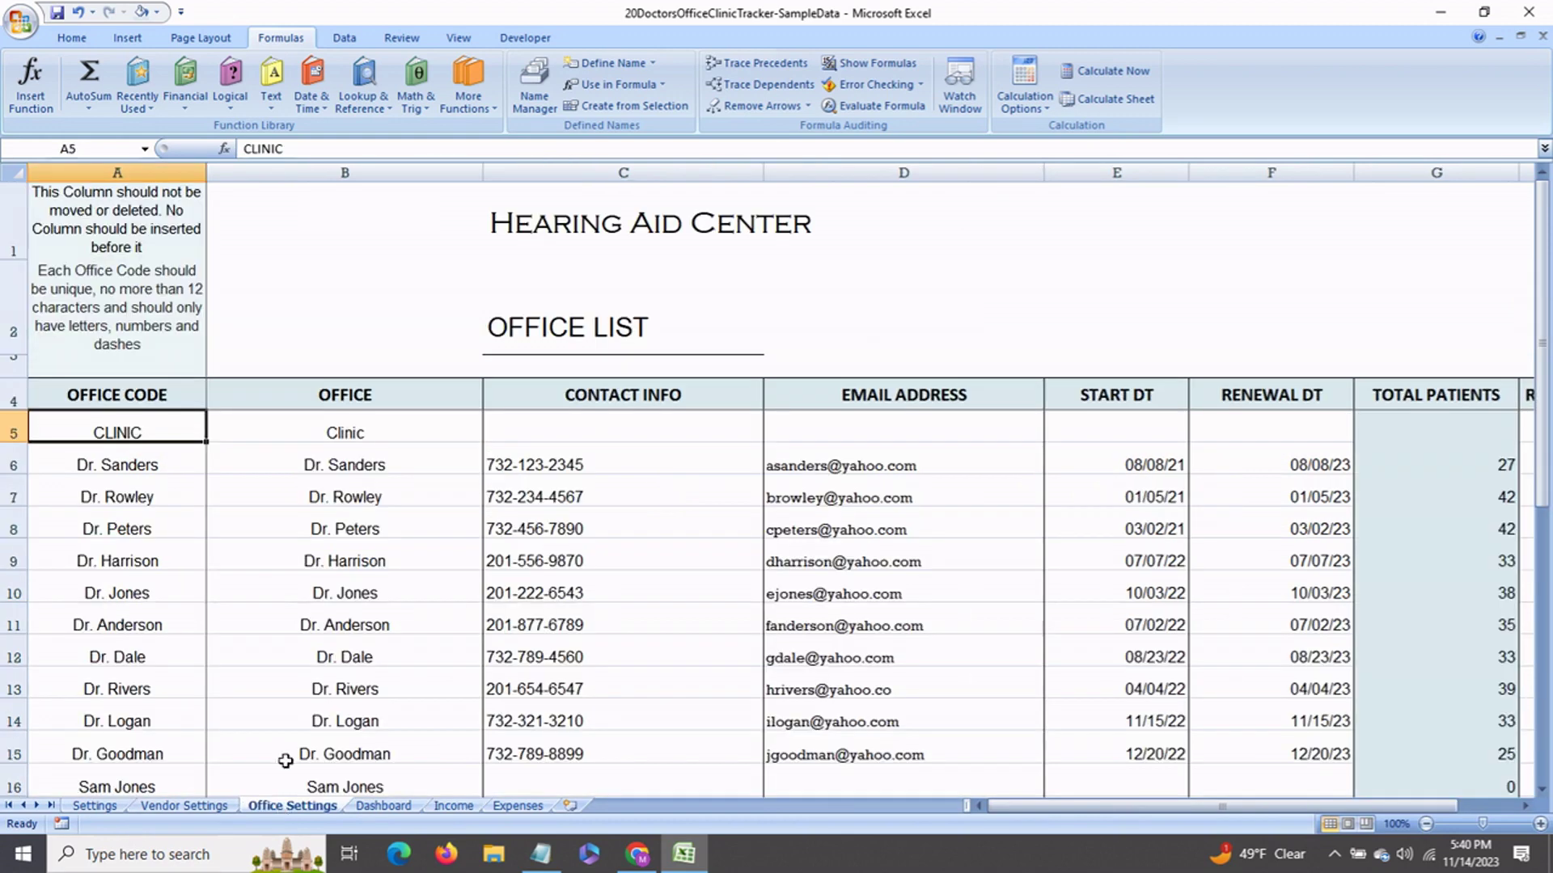
left_click(141, 462)
left_click(141, 497)
left_click(141, 530)
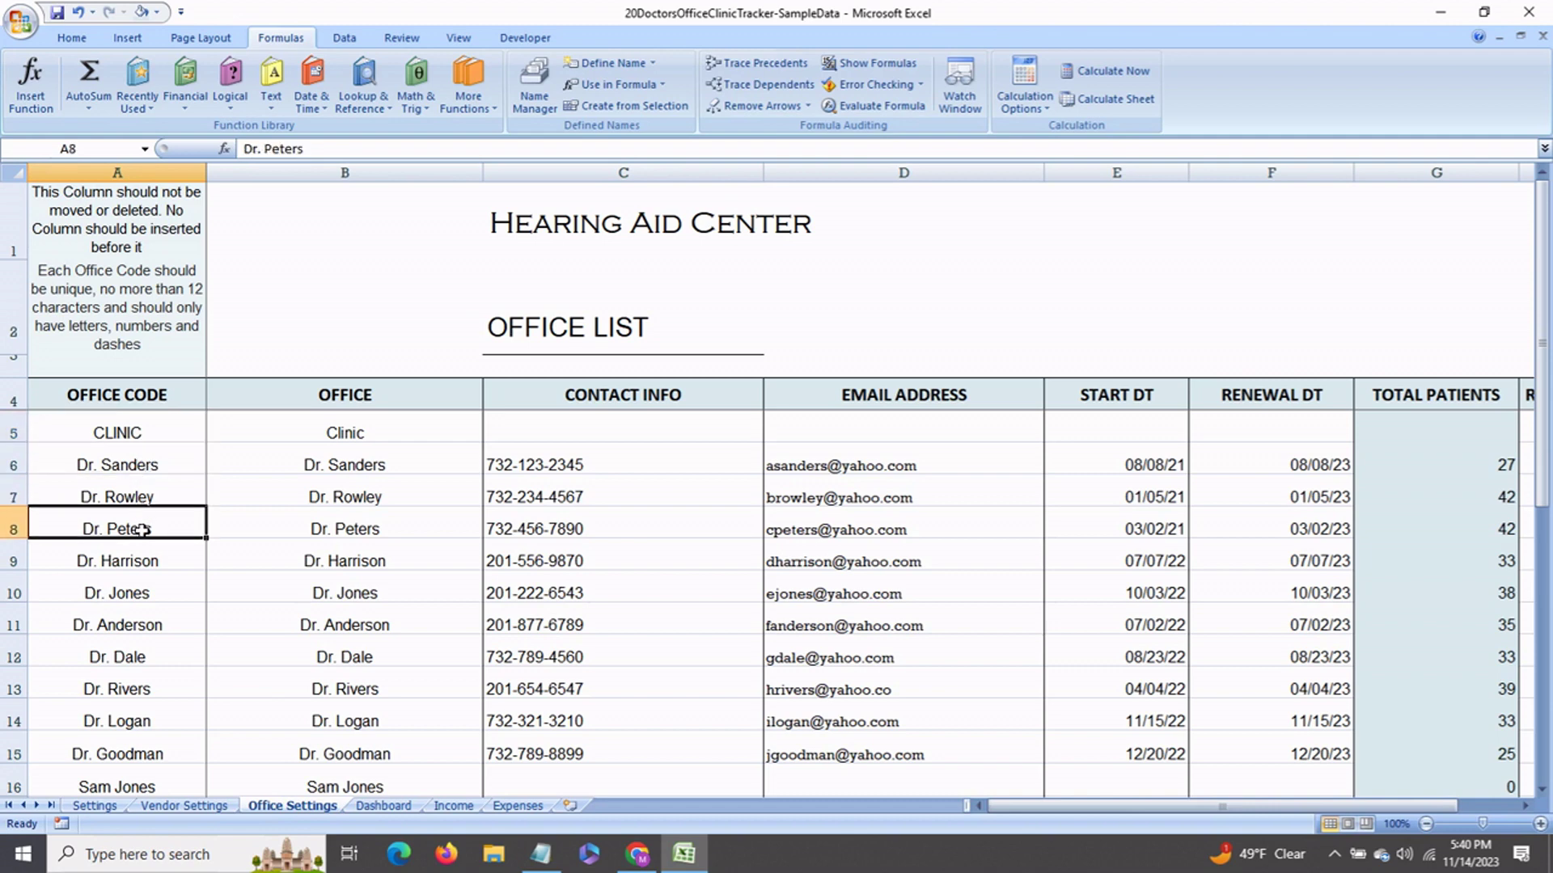
left_click(452, 805)
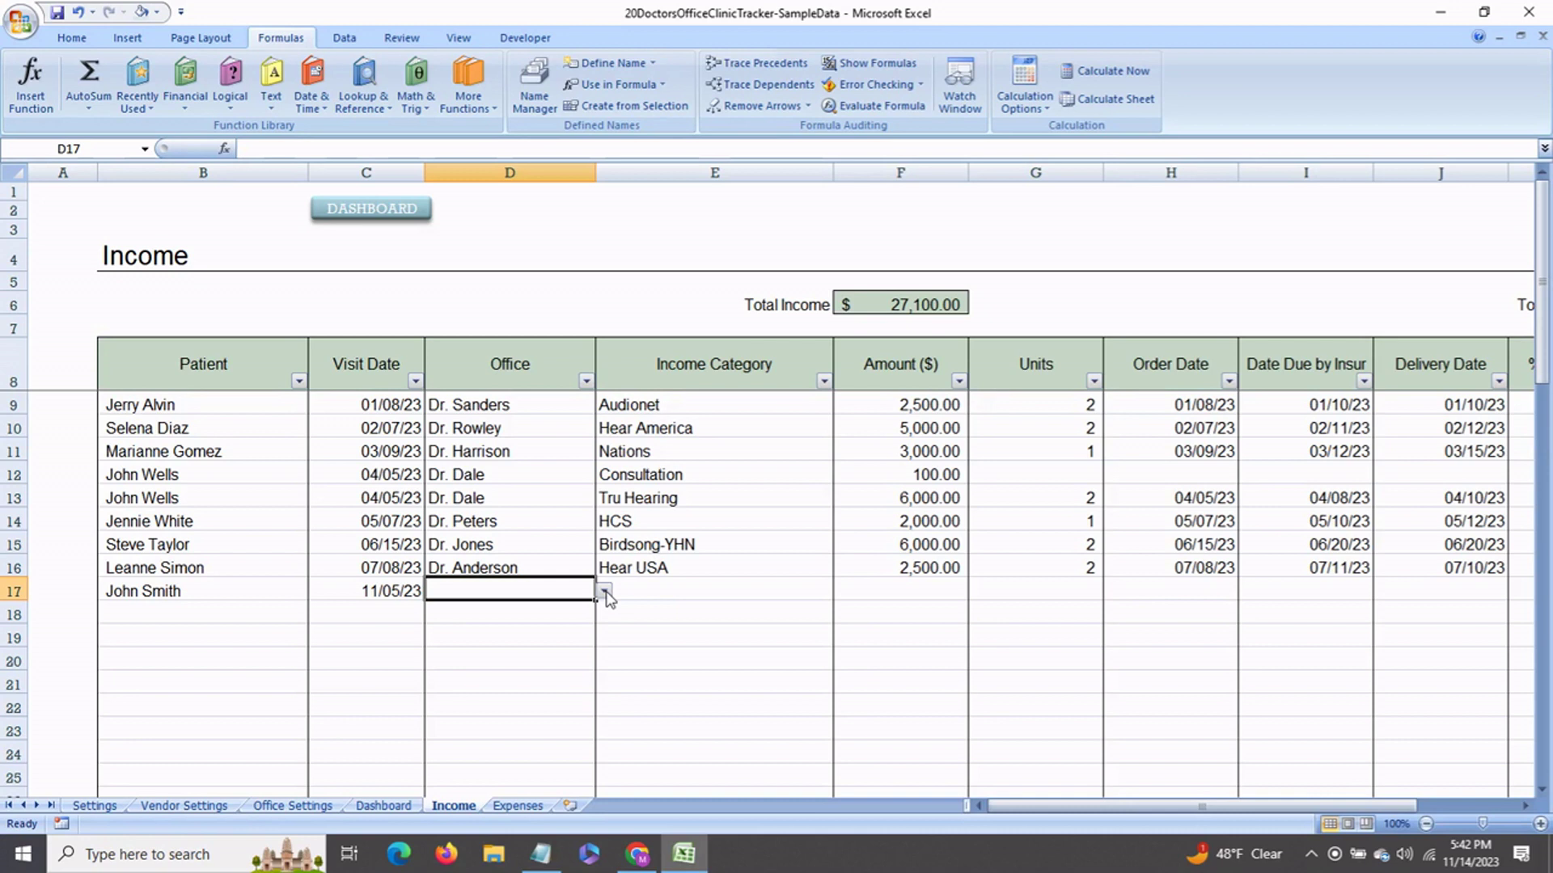
left_click(604, 593)
mouse_move(604, 618)
left_mouse_down()
mouse_move(606, 671)
mouse_move(606, 647)
left_mouse_up()
left_click(496, 654)
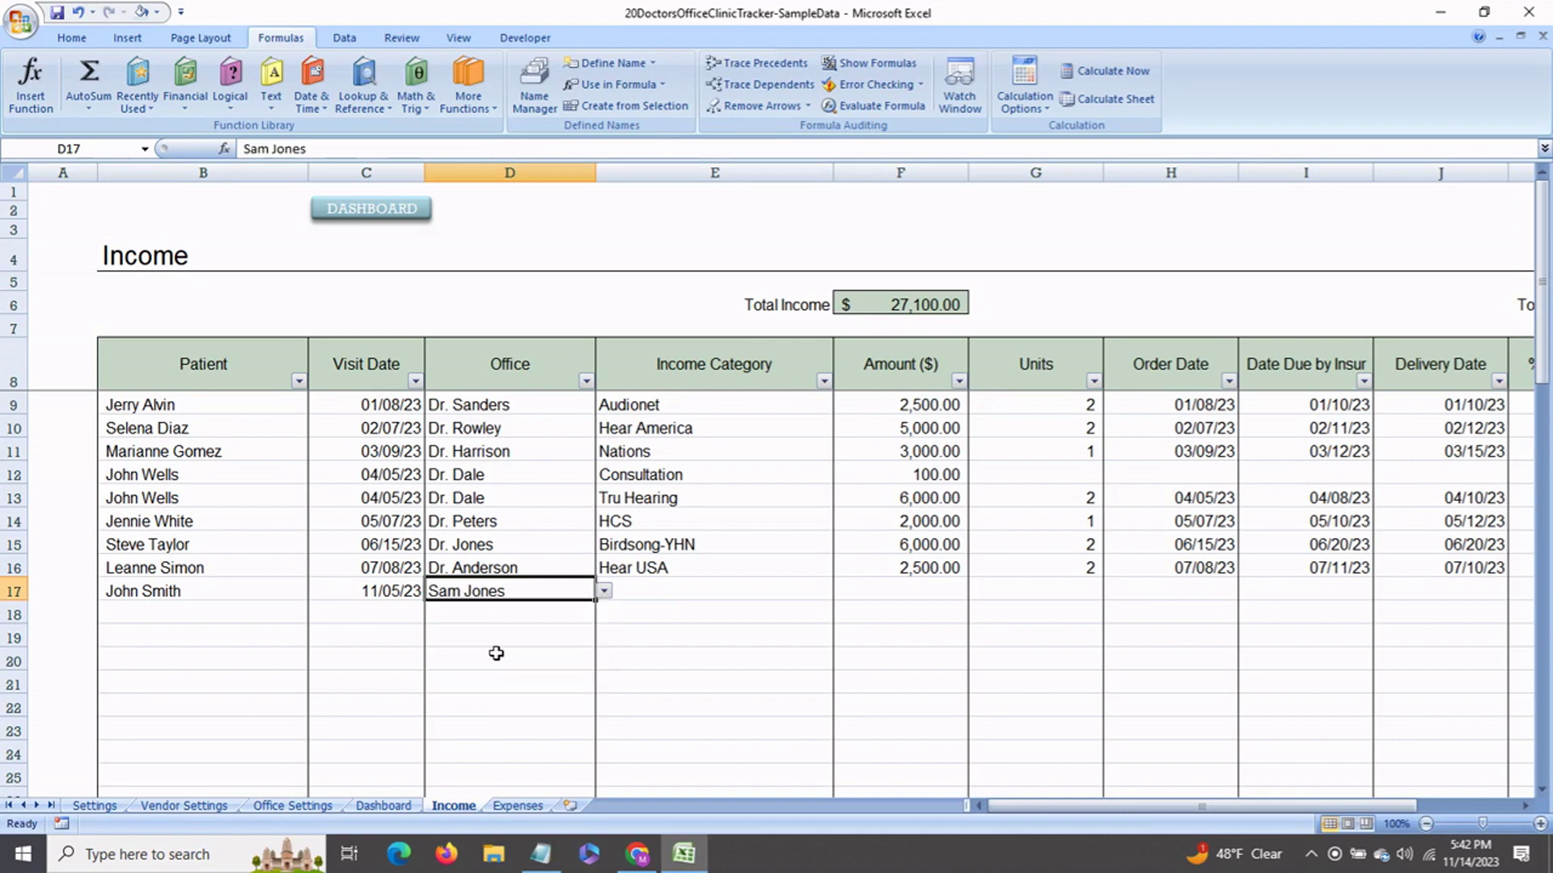
Give row 17 income category Hear America, amount 6,000.00 and 2 units
left_click(654, 600)
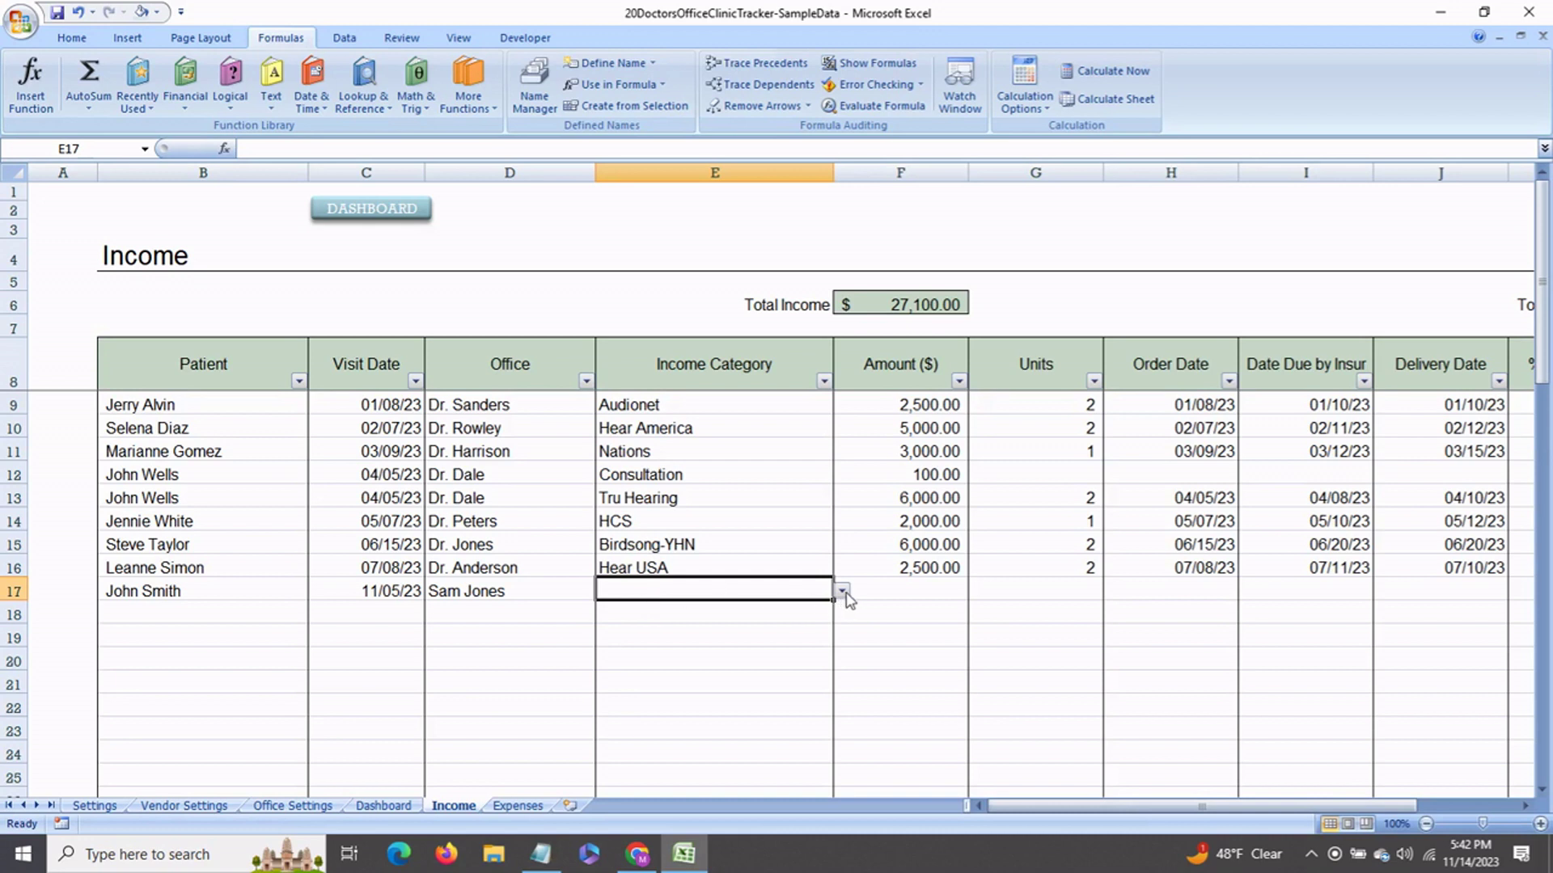
left_click(842, 595)
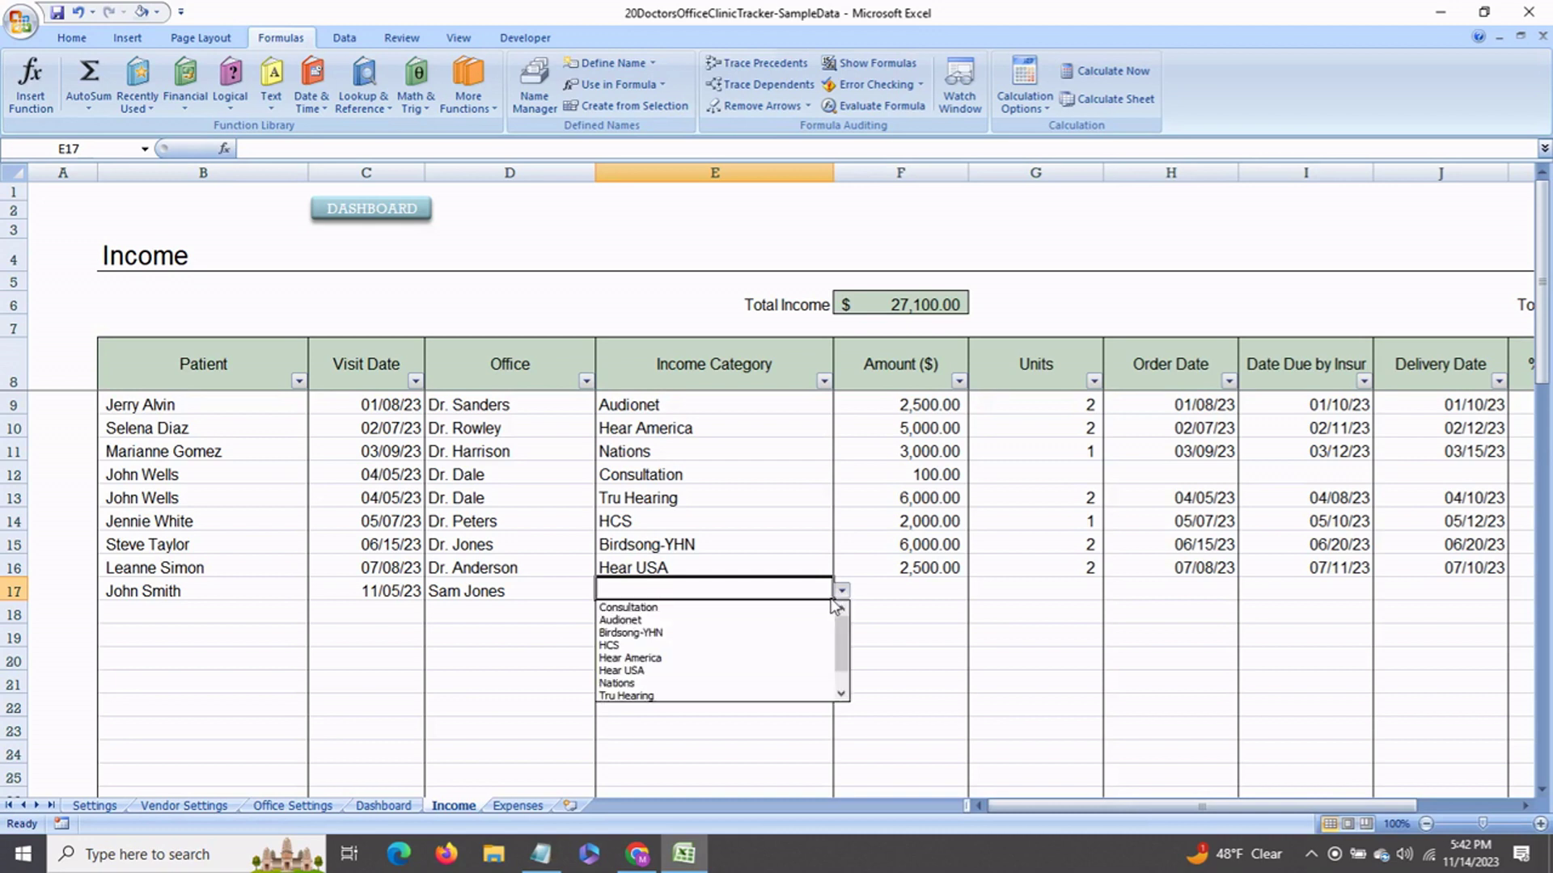
left_click(752, 666)
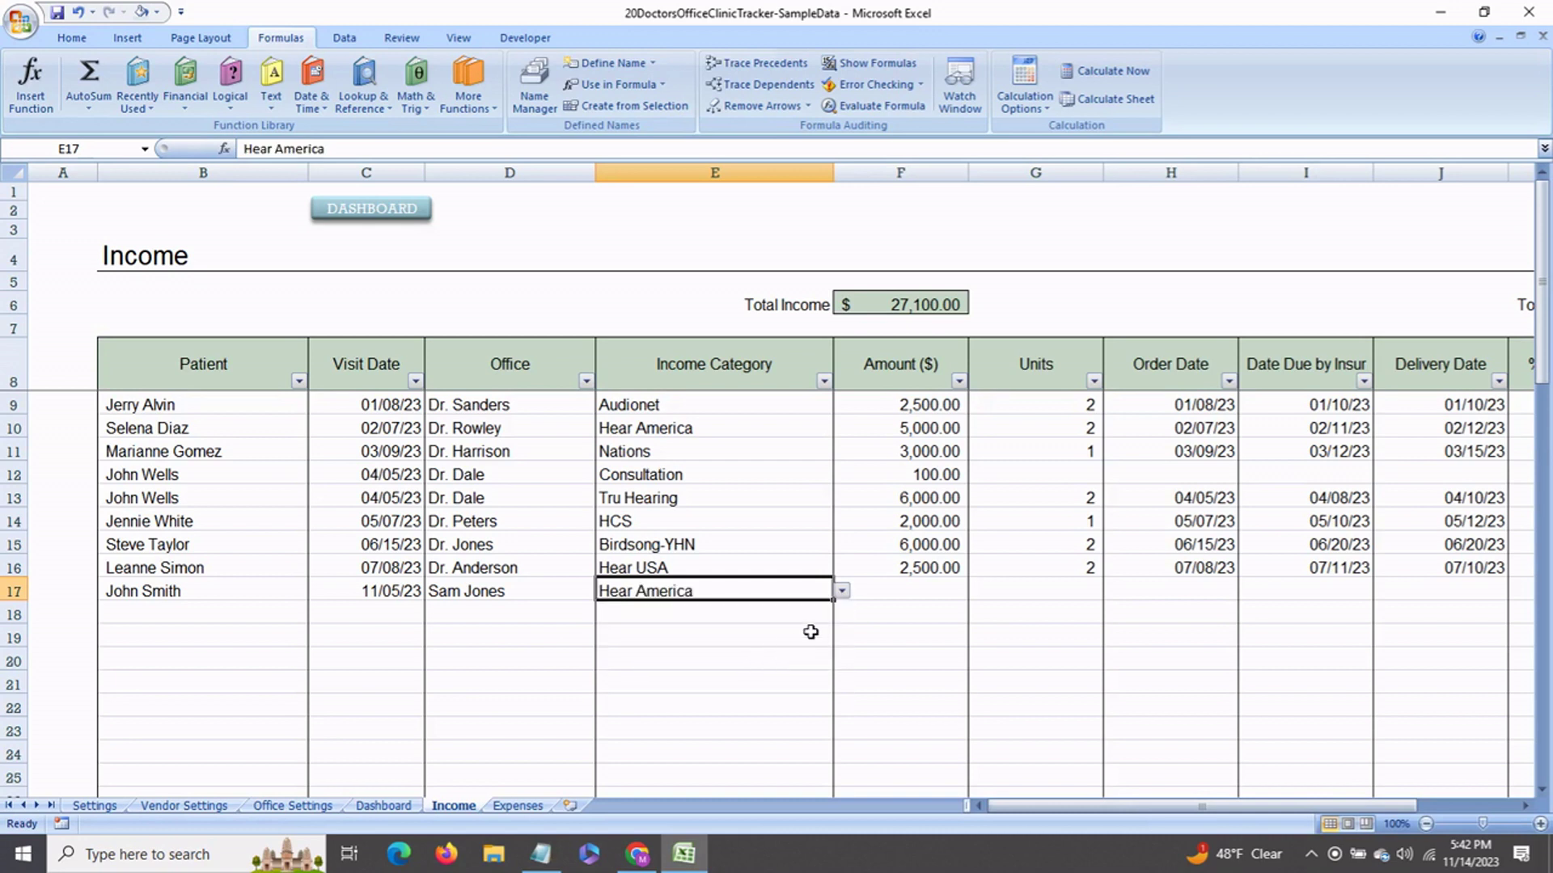
left_click(890, 595)
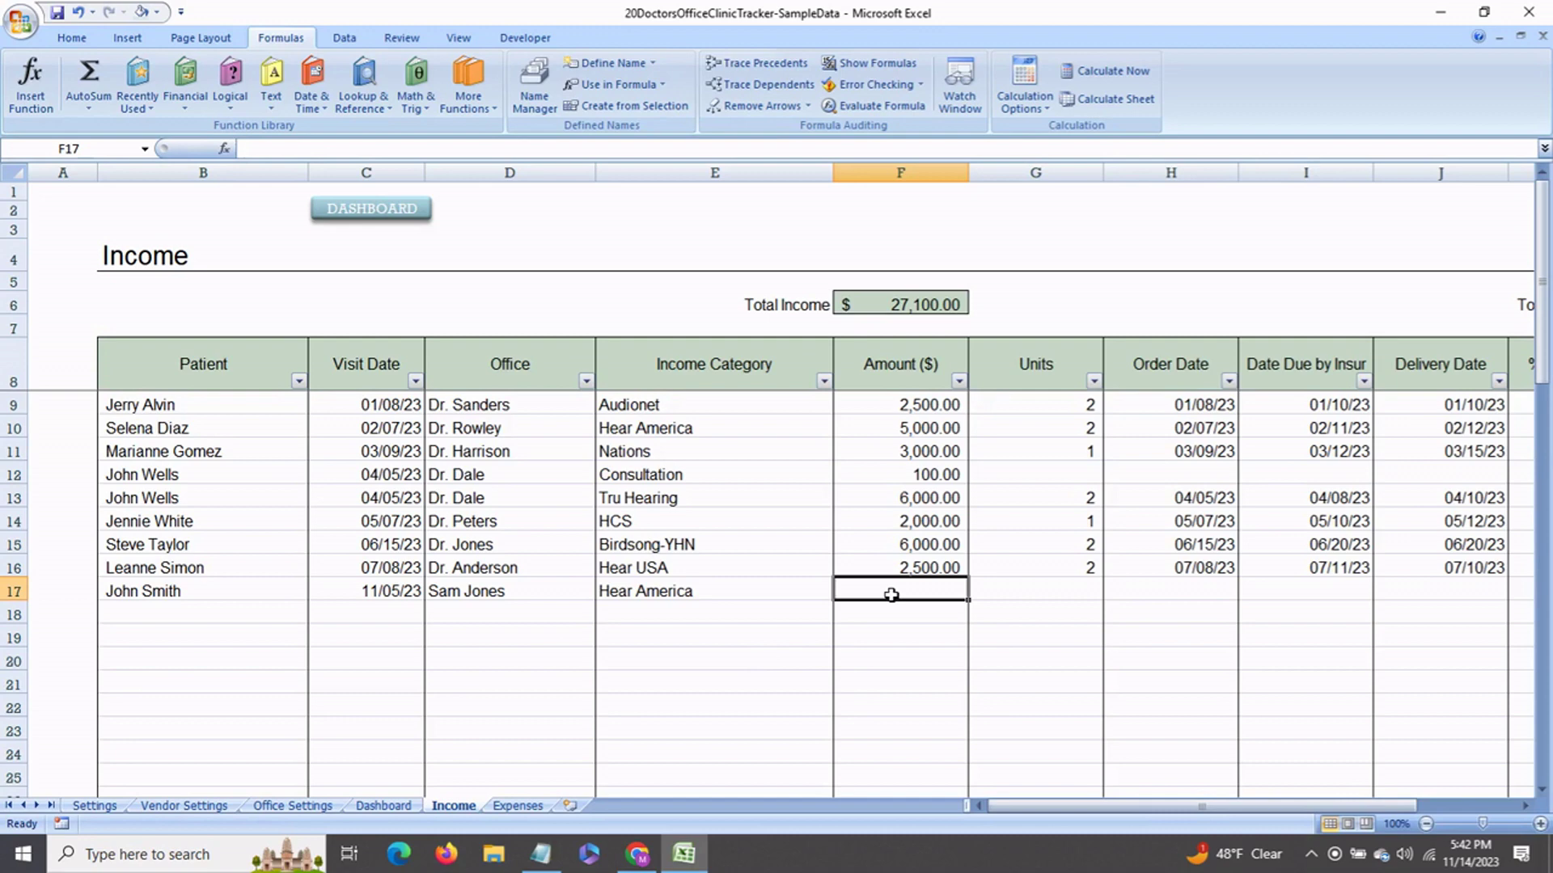
type("6000")
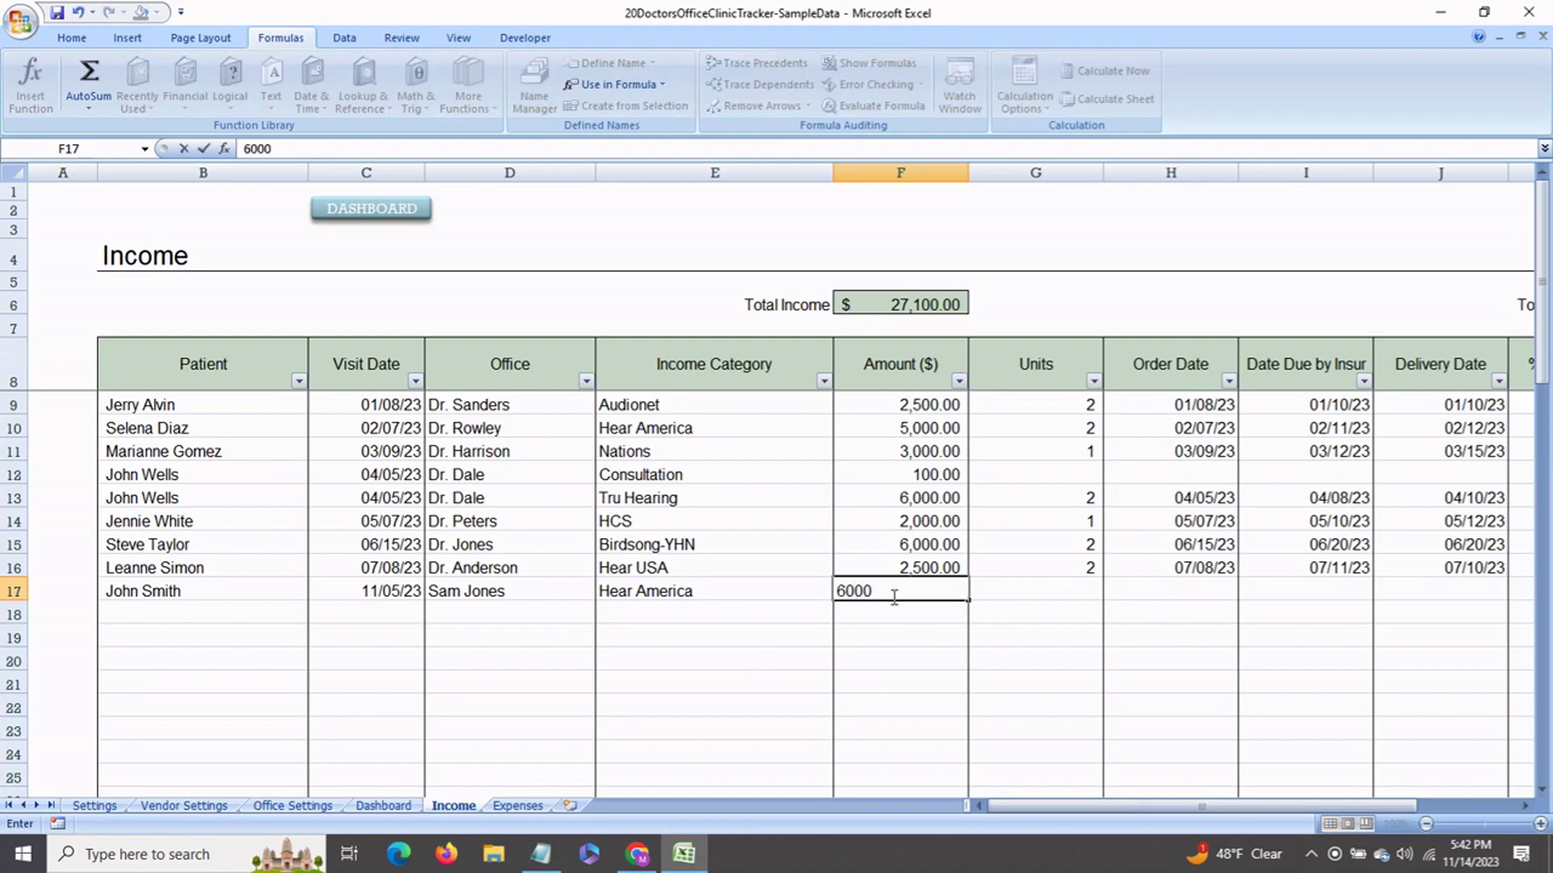
key("Tab")
type("2")
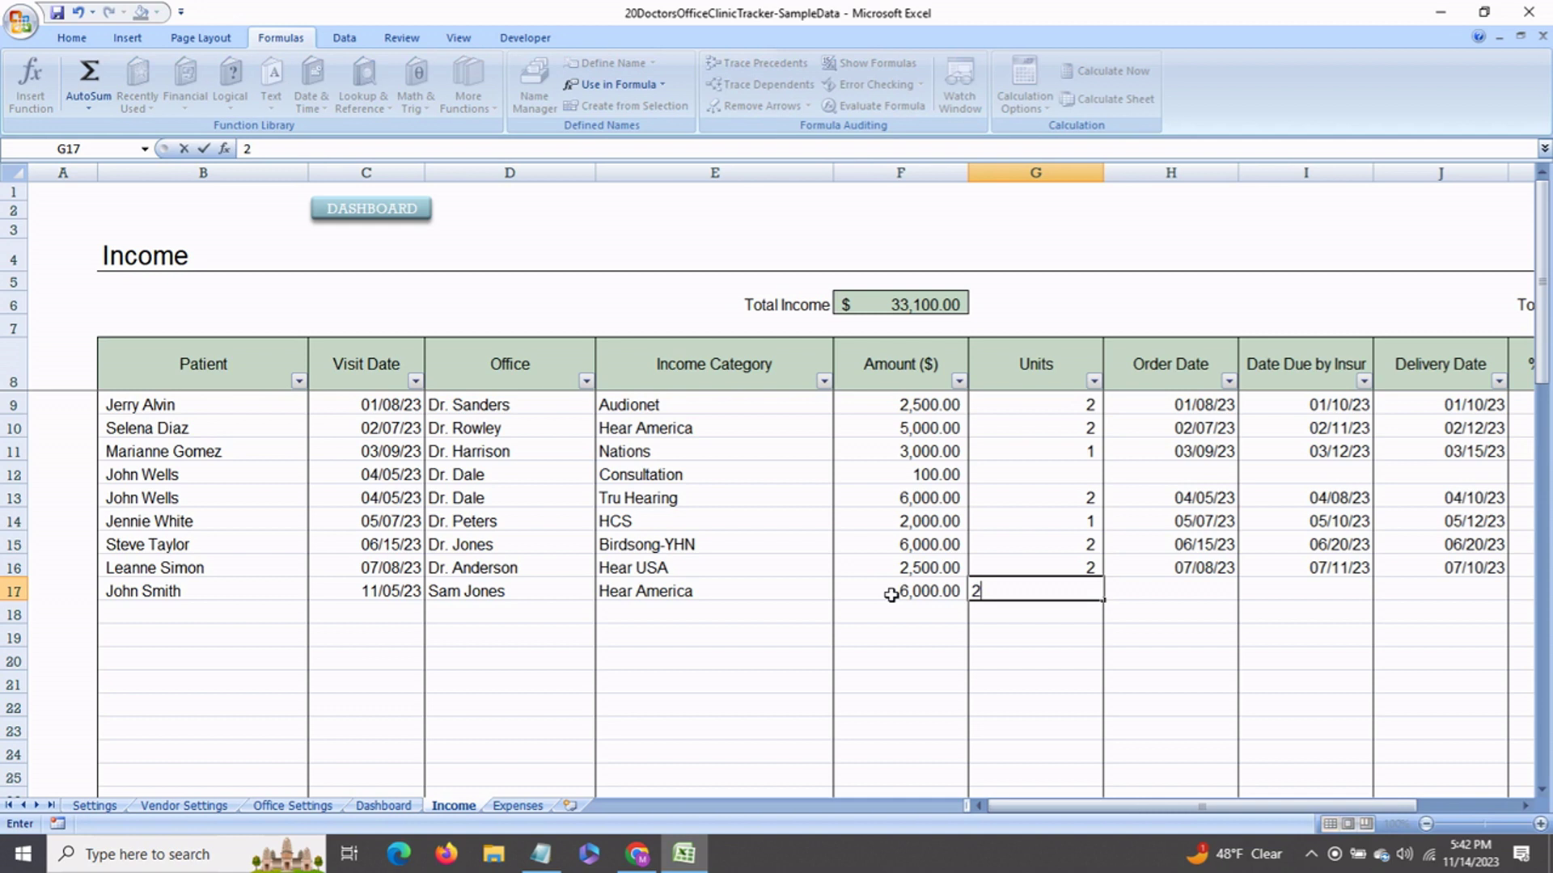
key("Tab")
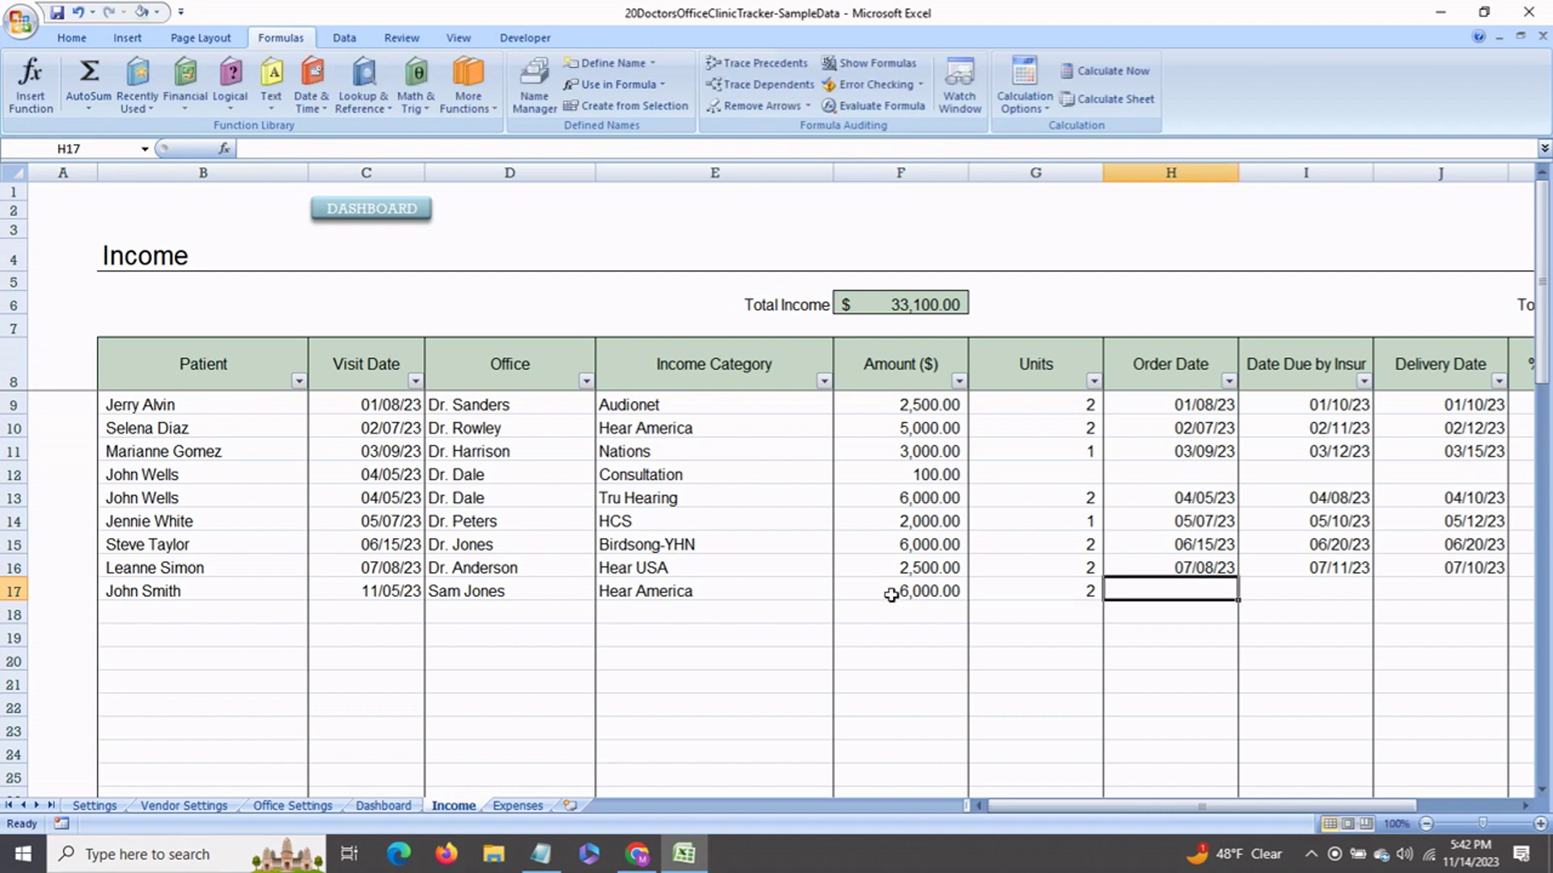
Enter row 17's order date 11/05/23, insurance due date 11/08/23 and delivery date 11/15/23
type("nov 5")
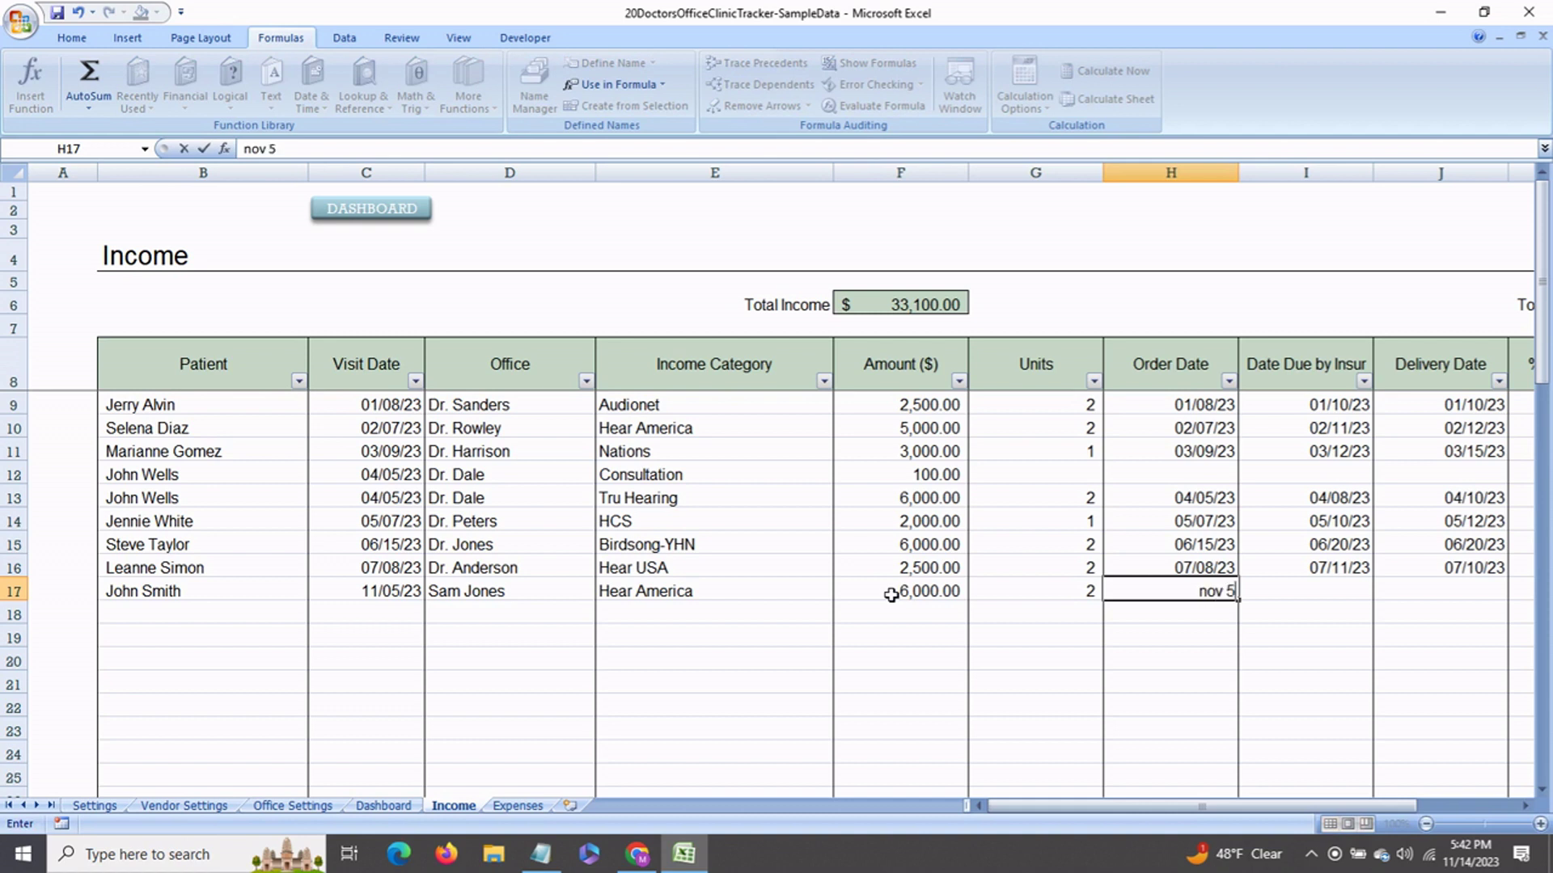
key("Return")
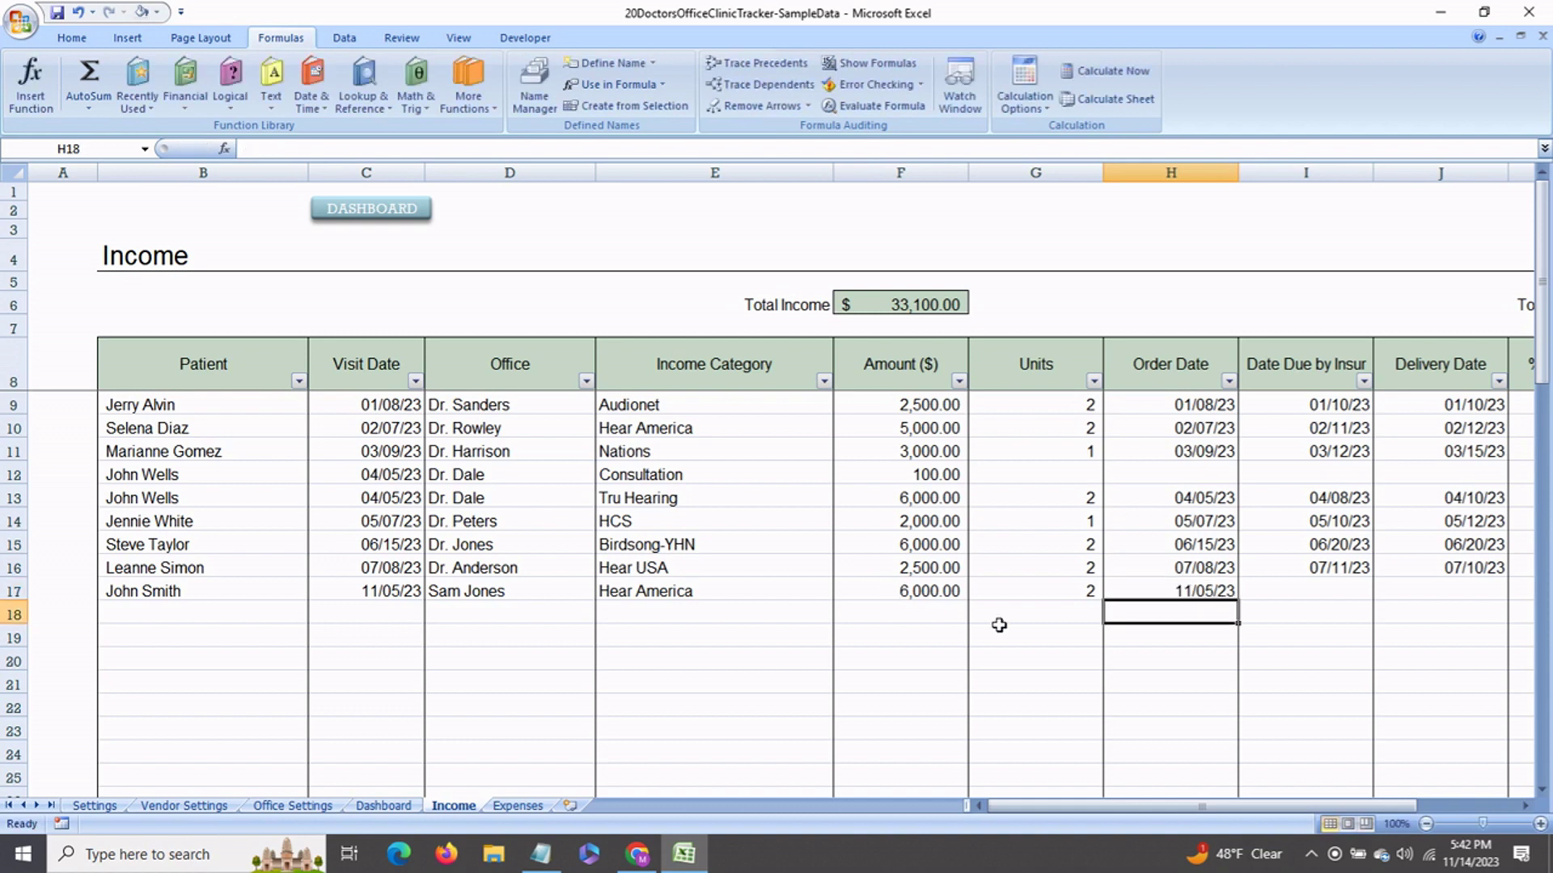
left_click(1274, 595)
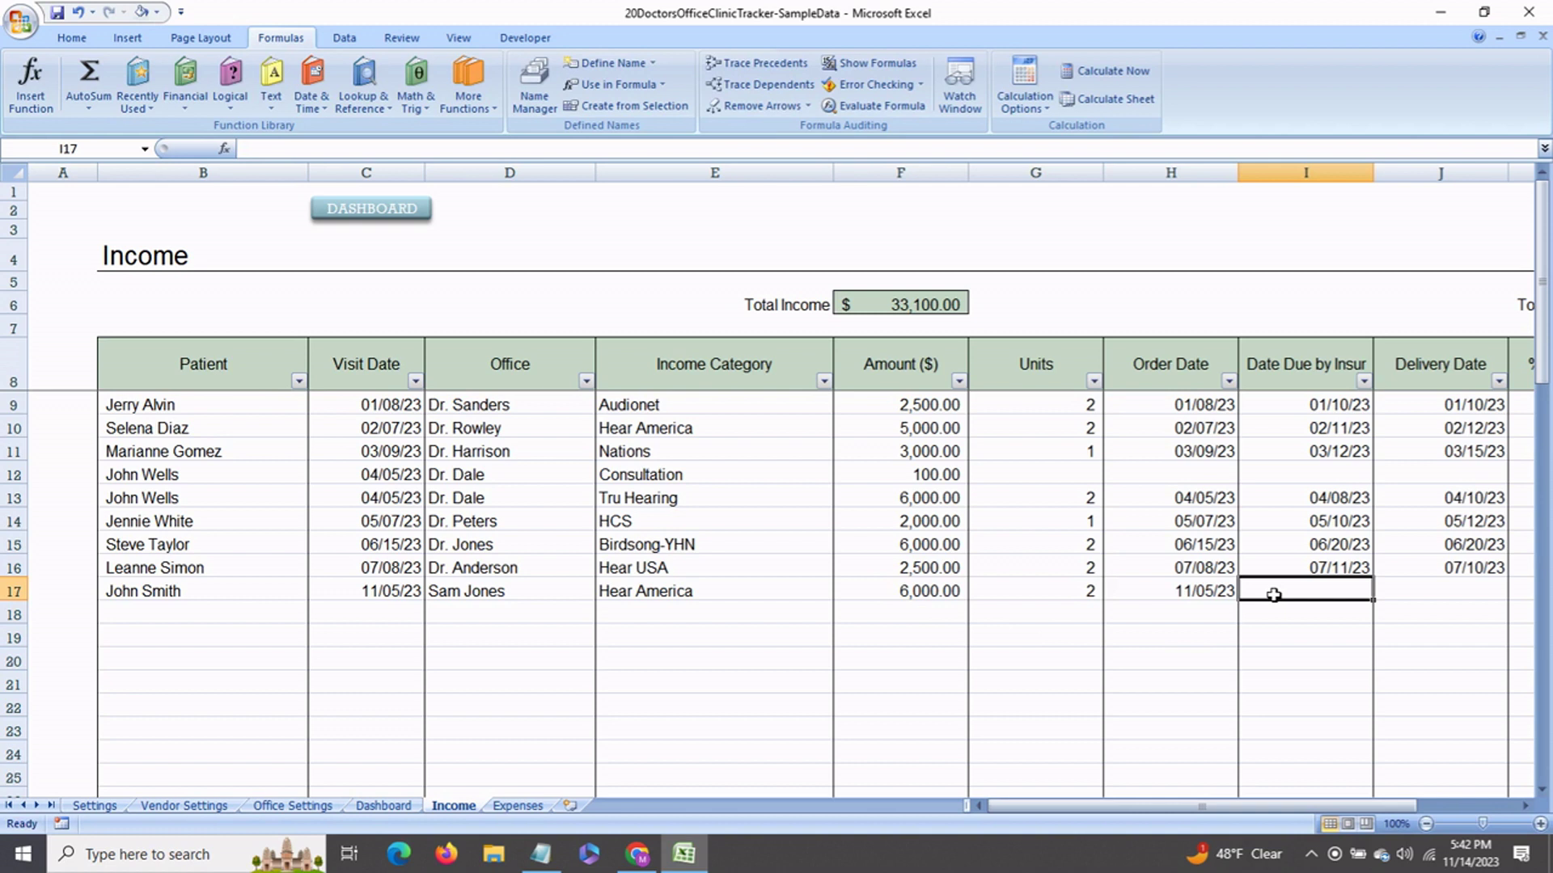
type("nov")
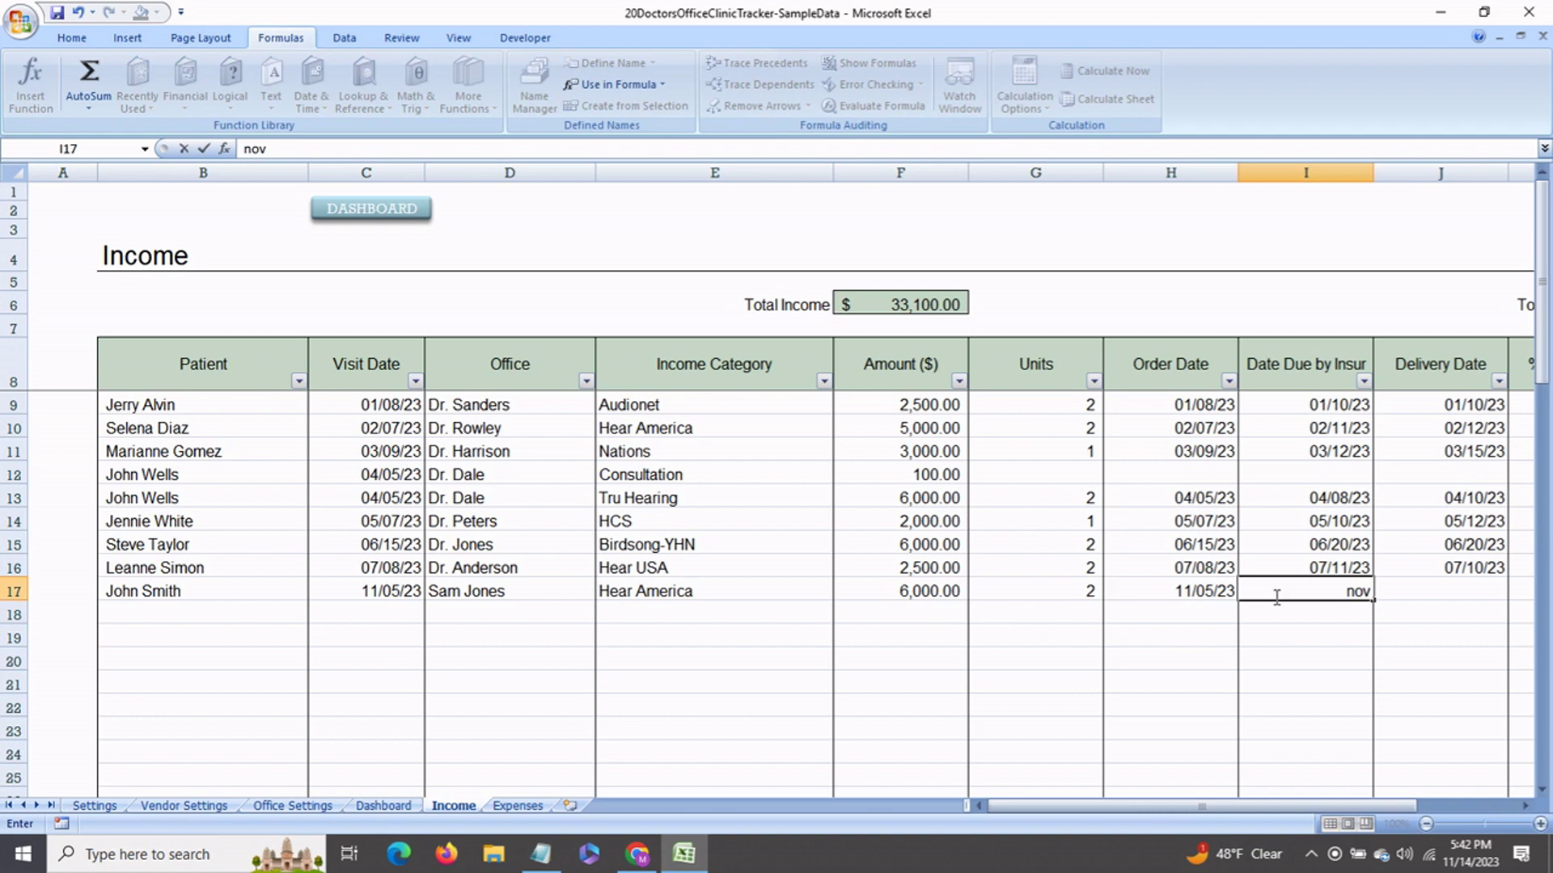
type(" 8")
key("Return")
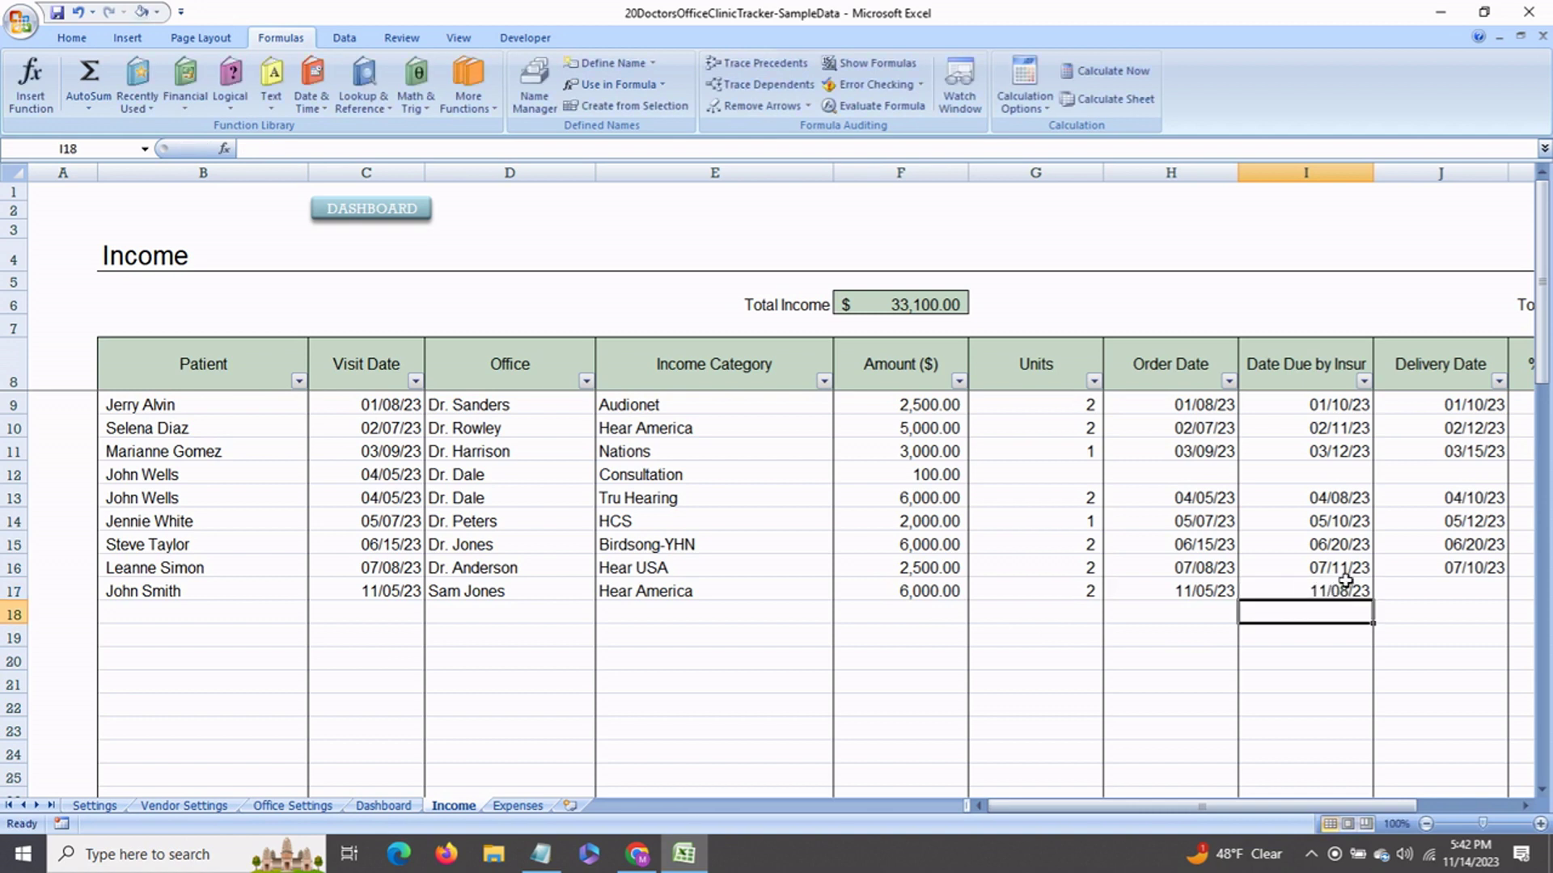
left_click(1419, 598)
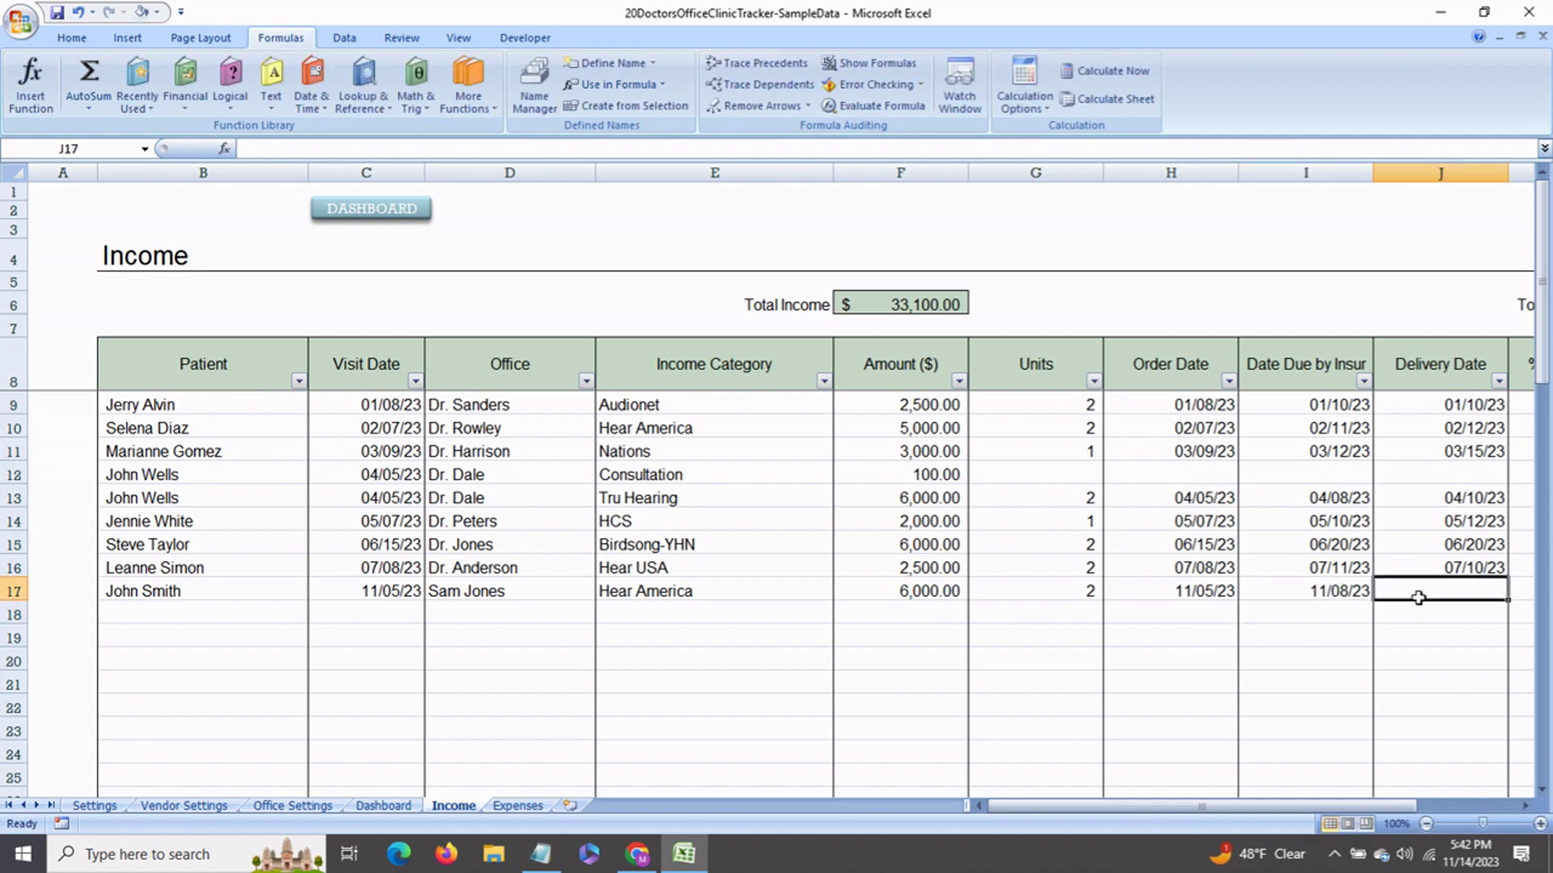
type("nov")
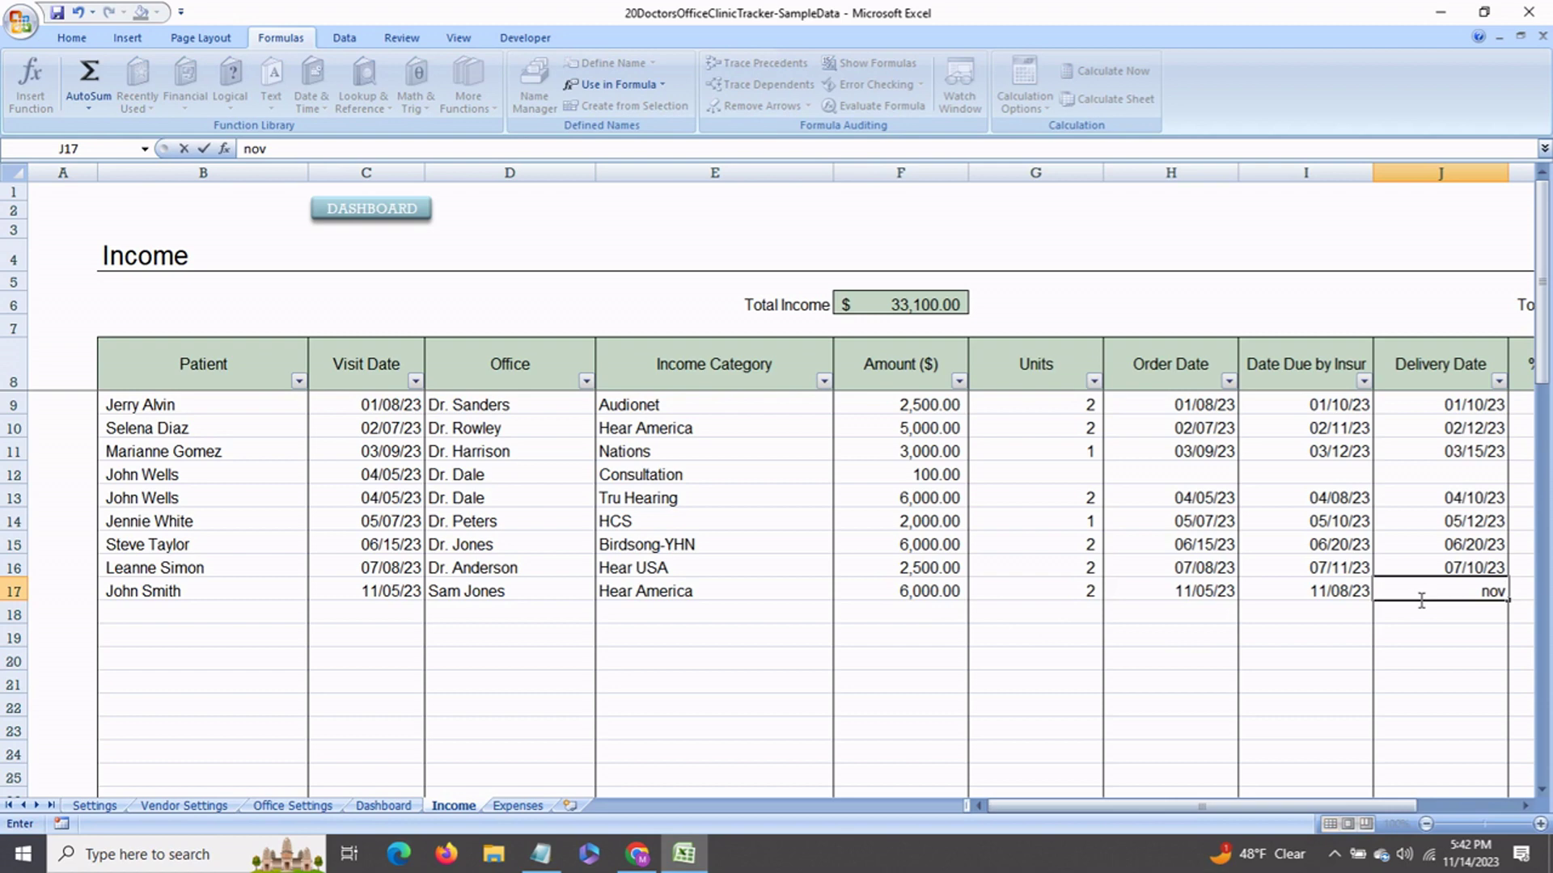
type(" 15")
key("Return")
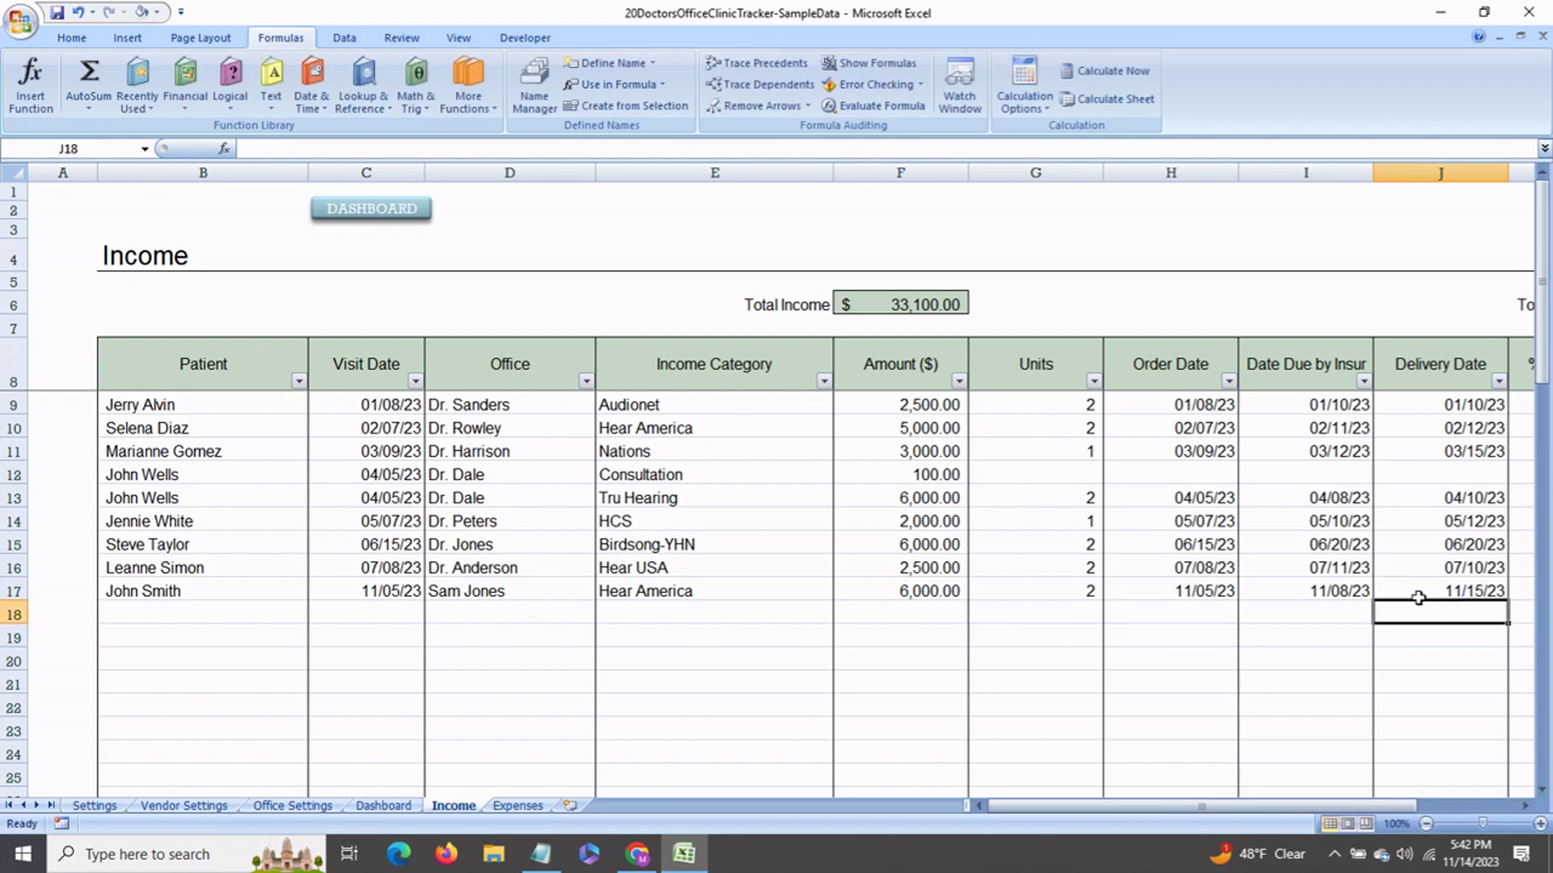
left_click_drag(1309, 807, 1335, 808)
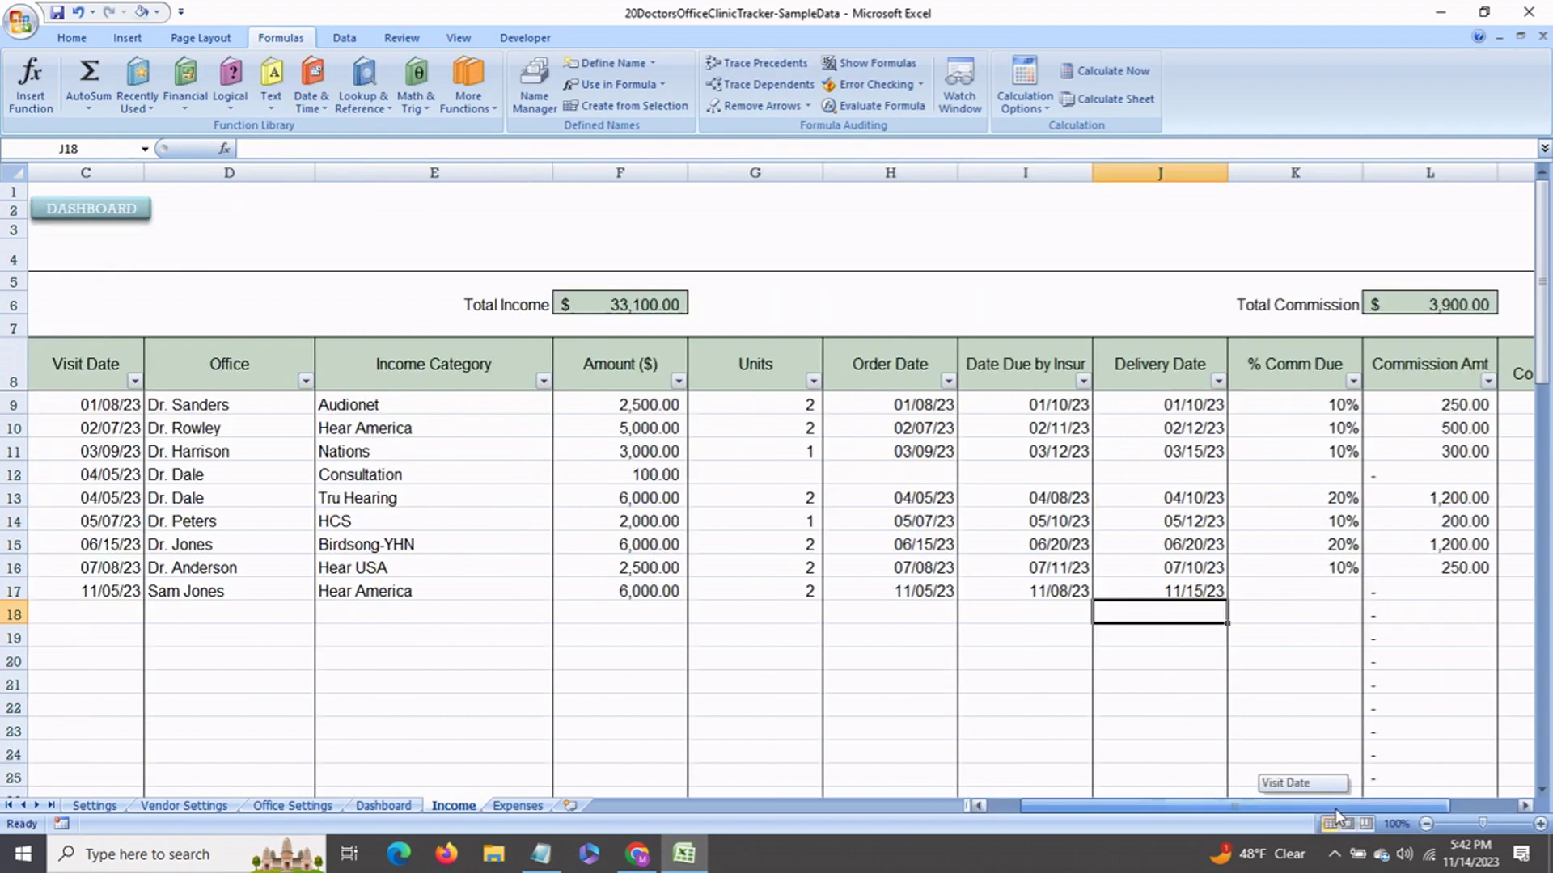
Set row 17's commission rate to 10%, giving a 600.00 commission
left_click(1317, 595)
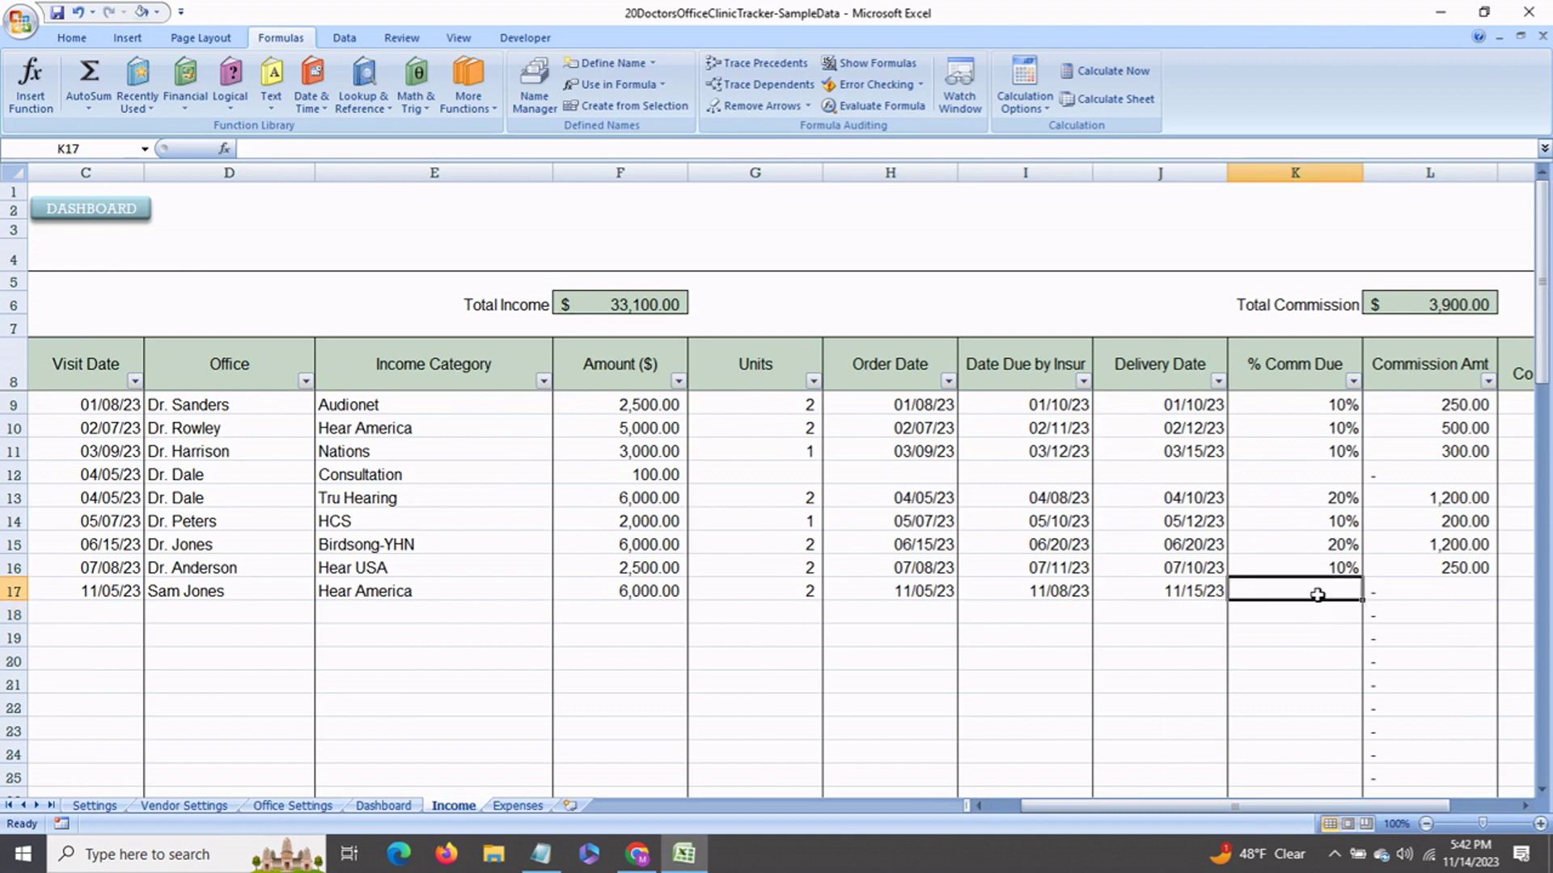
type("10")
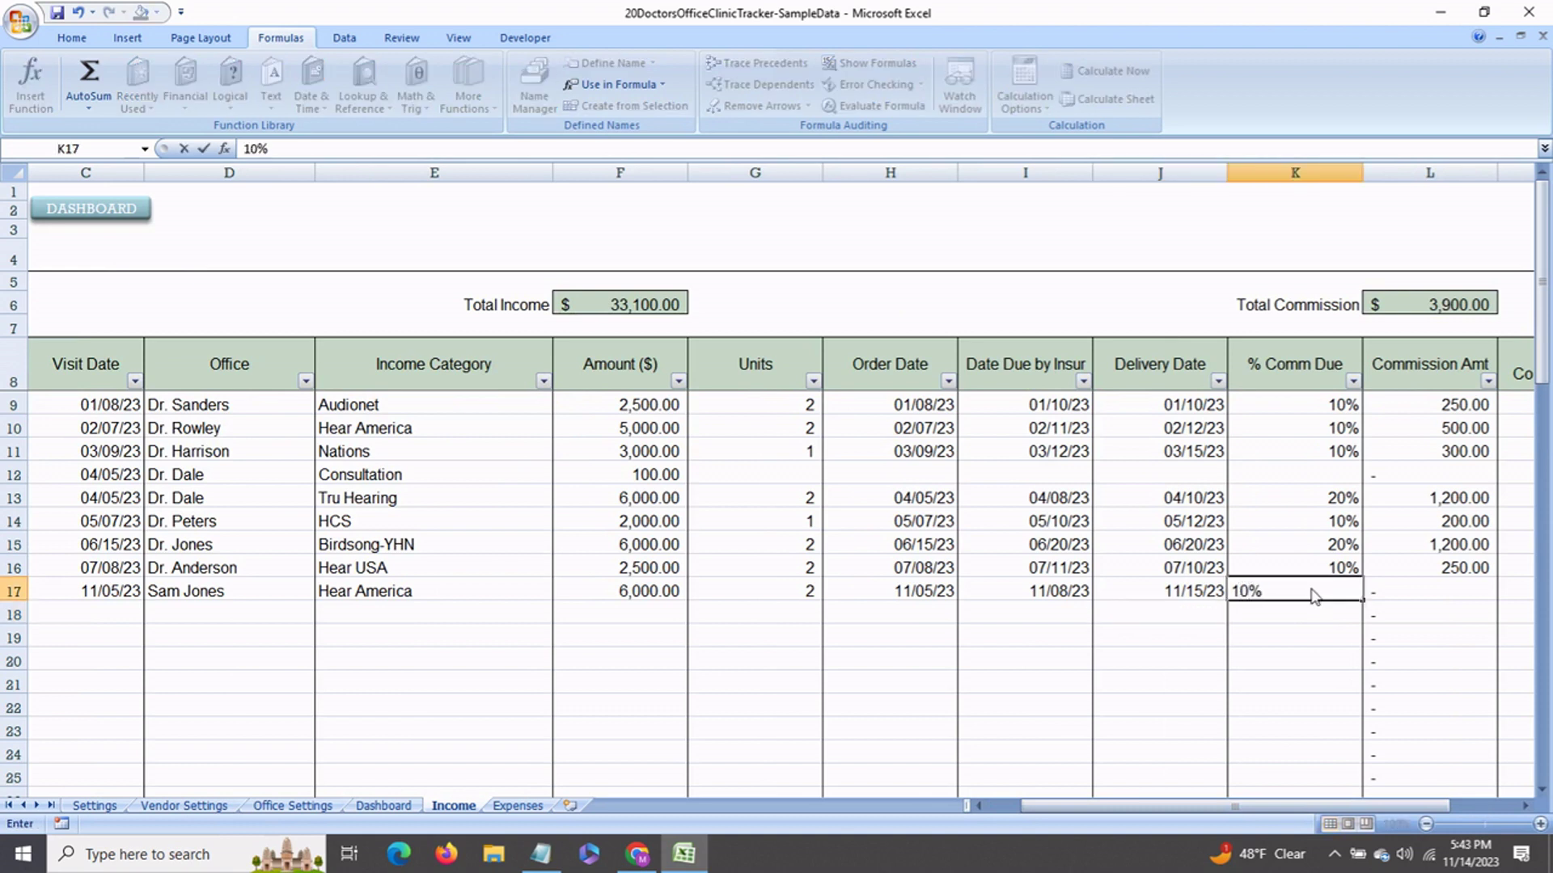
key("Return")
left_click(1391, 596)
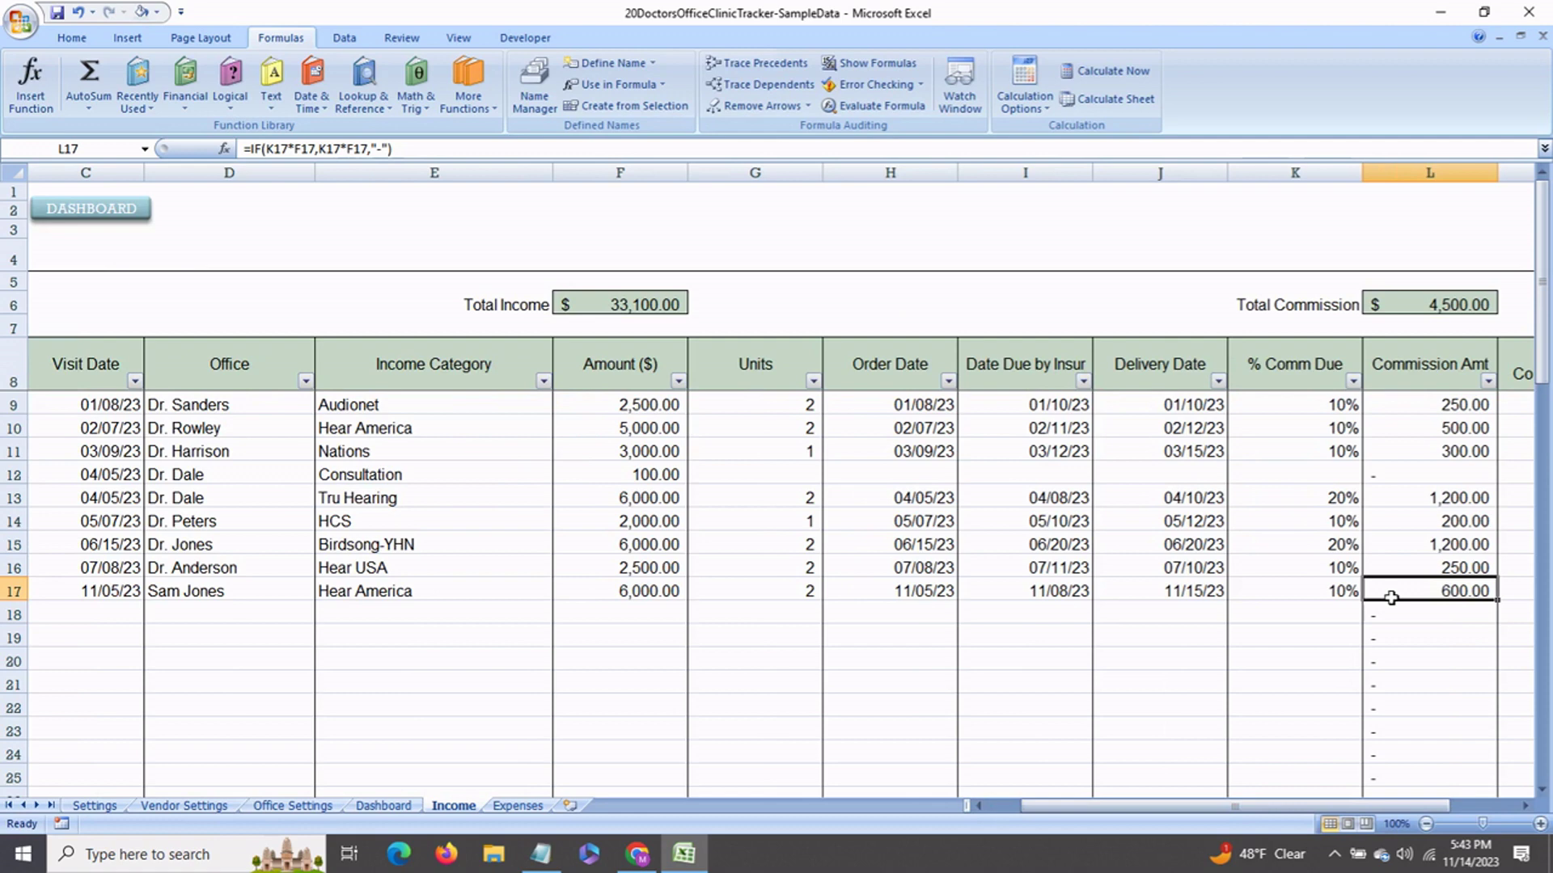
left_click_drag(1244, 805, 1286, 807)
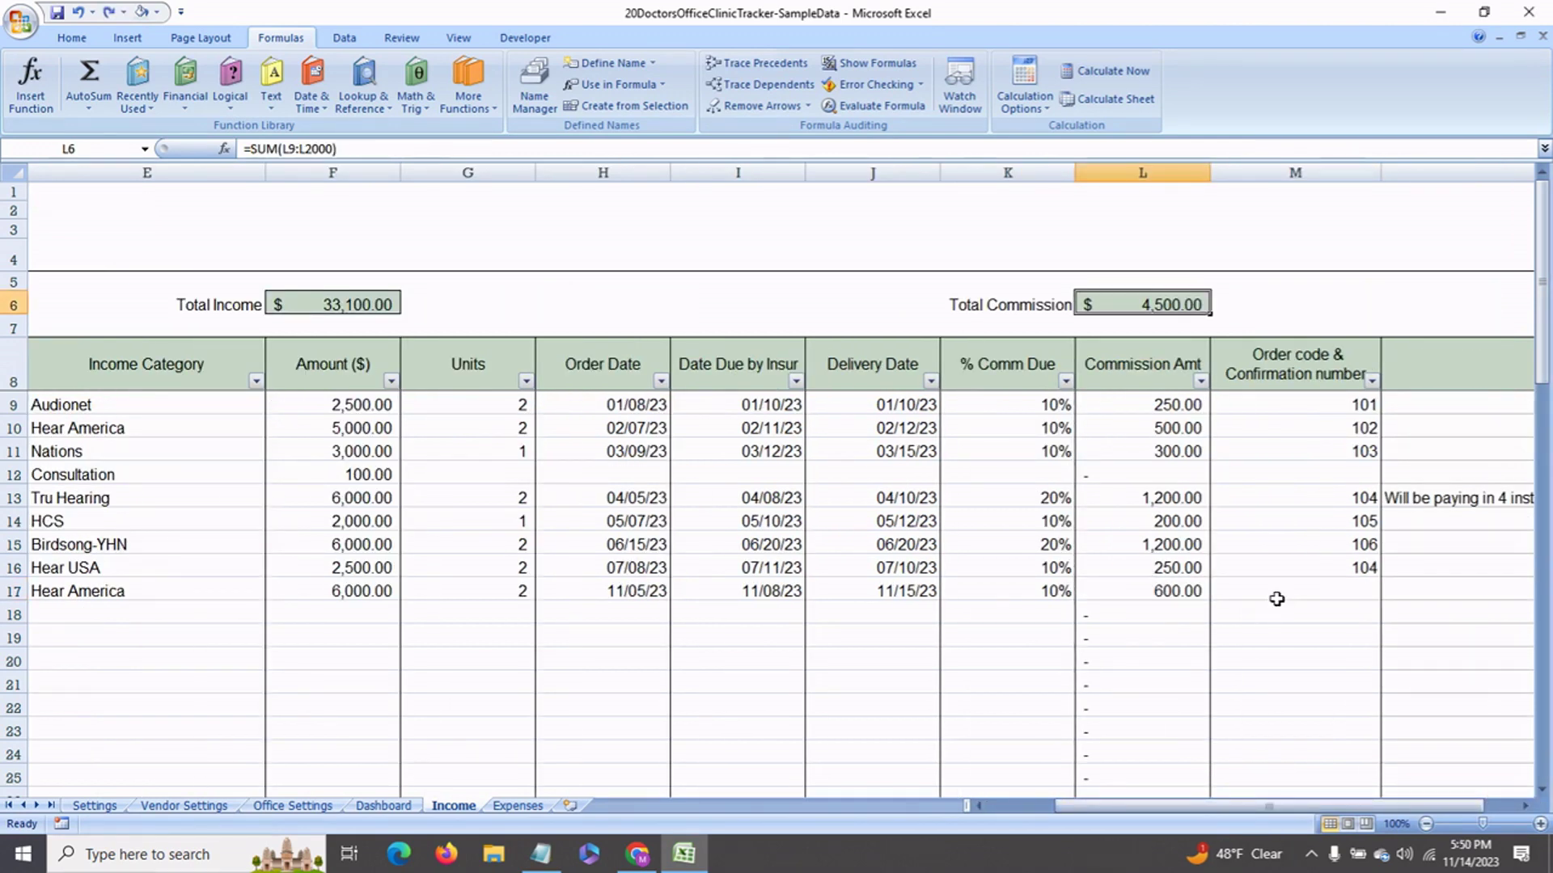
Enter order code 107 for the new November income row
left_click(1277, 597)
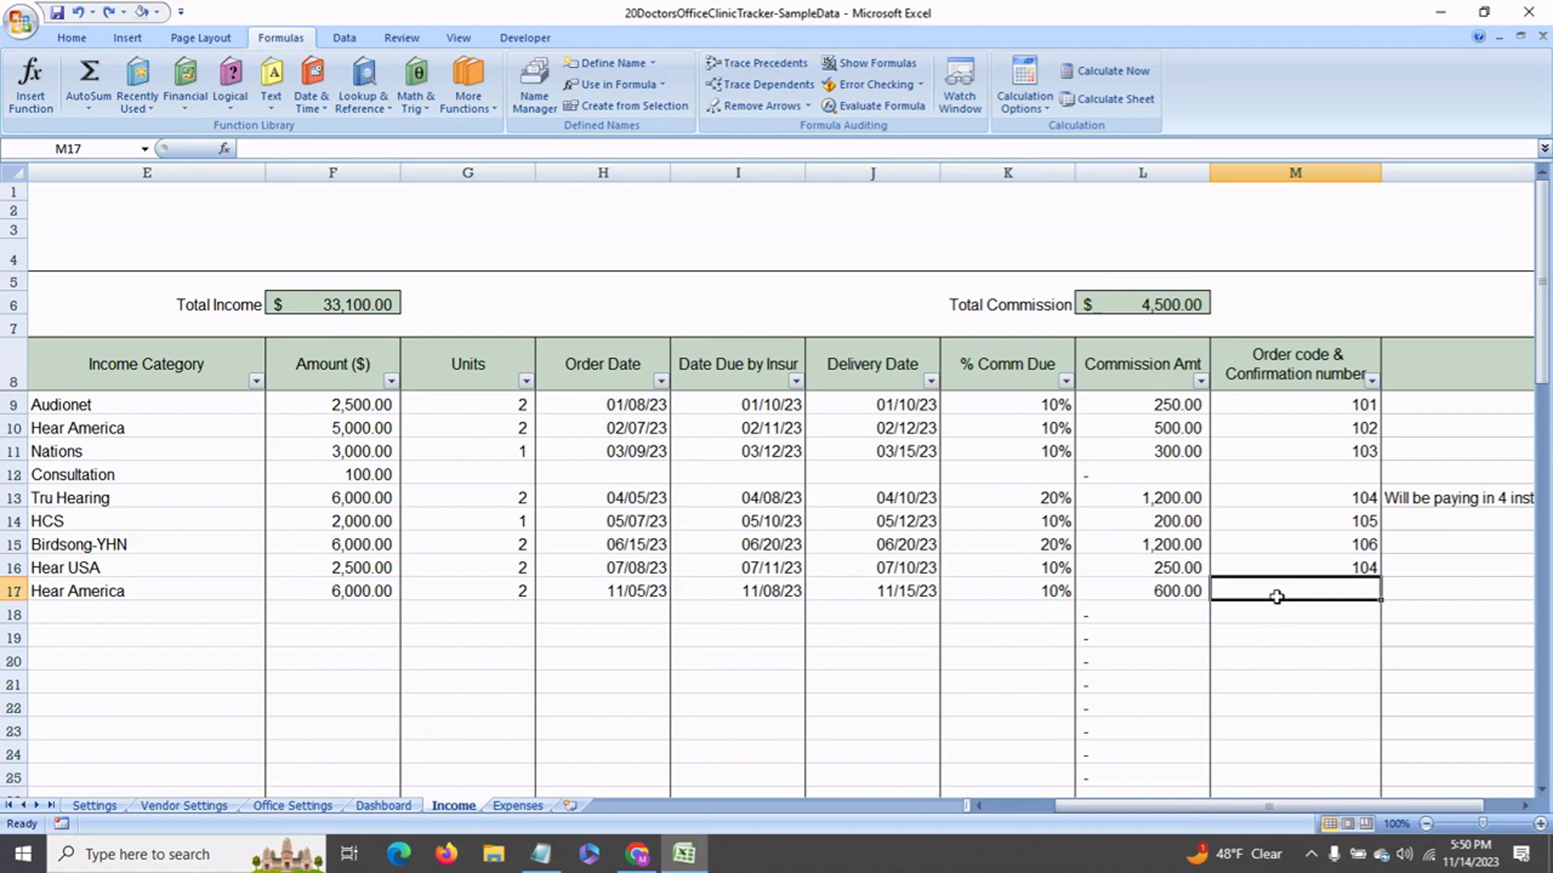
type("107")
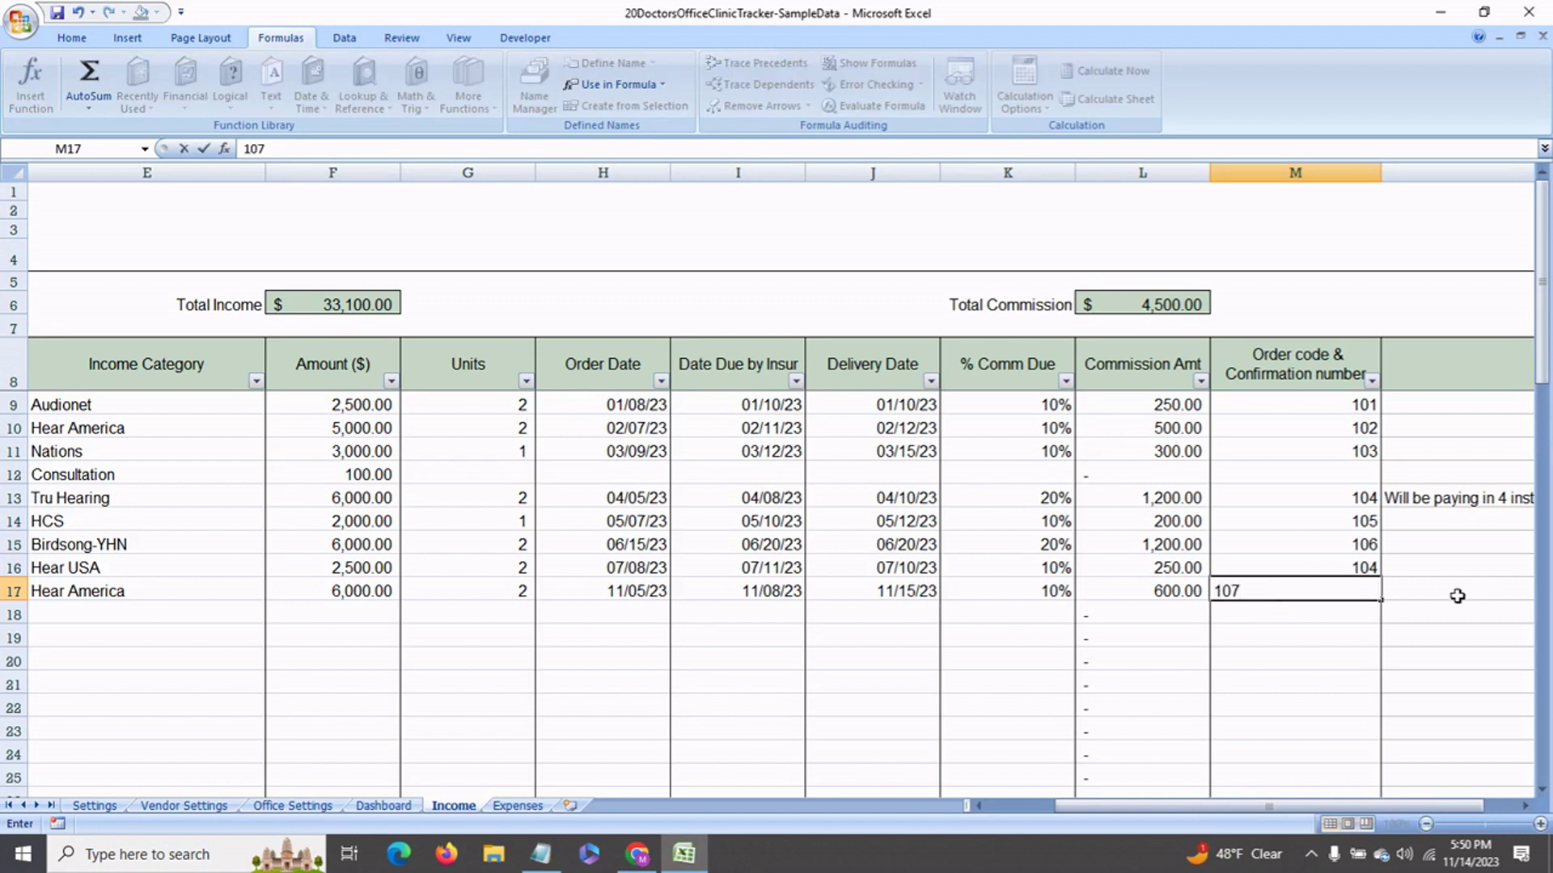
left_click(1458, 596)
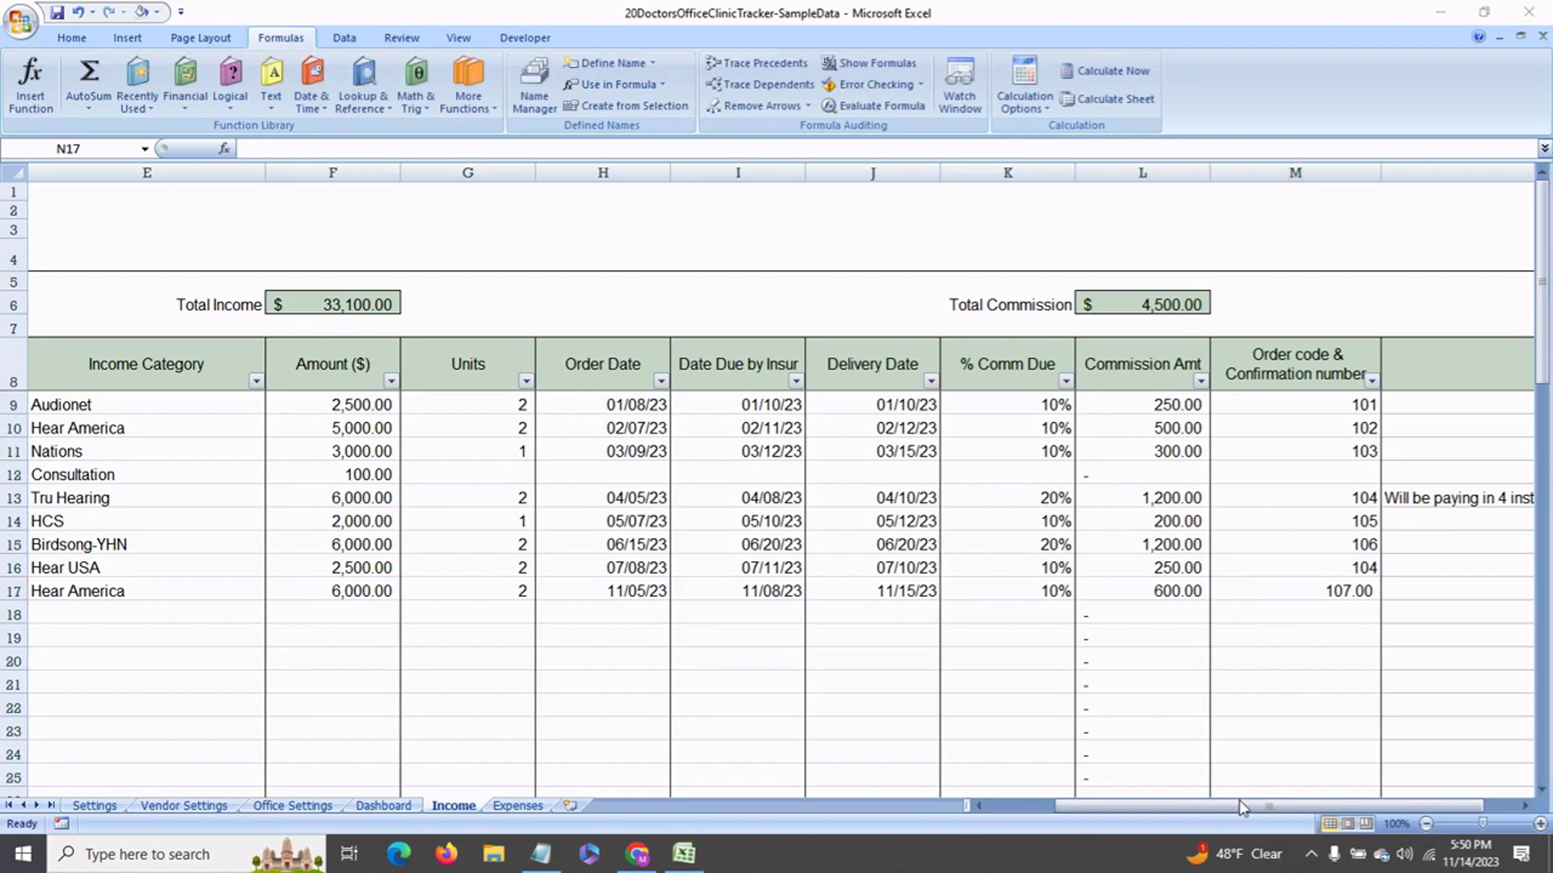
left_click_drag(1322, 807, 1327, 807)
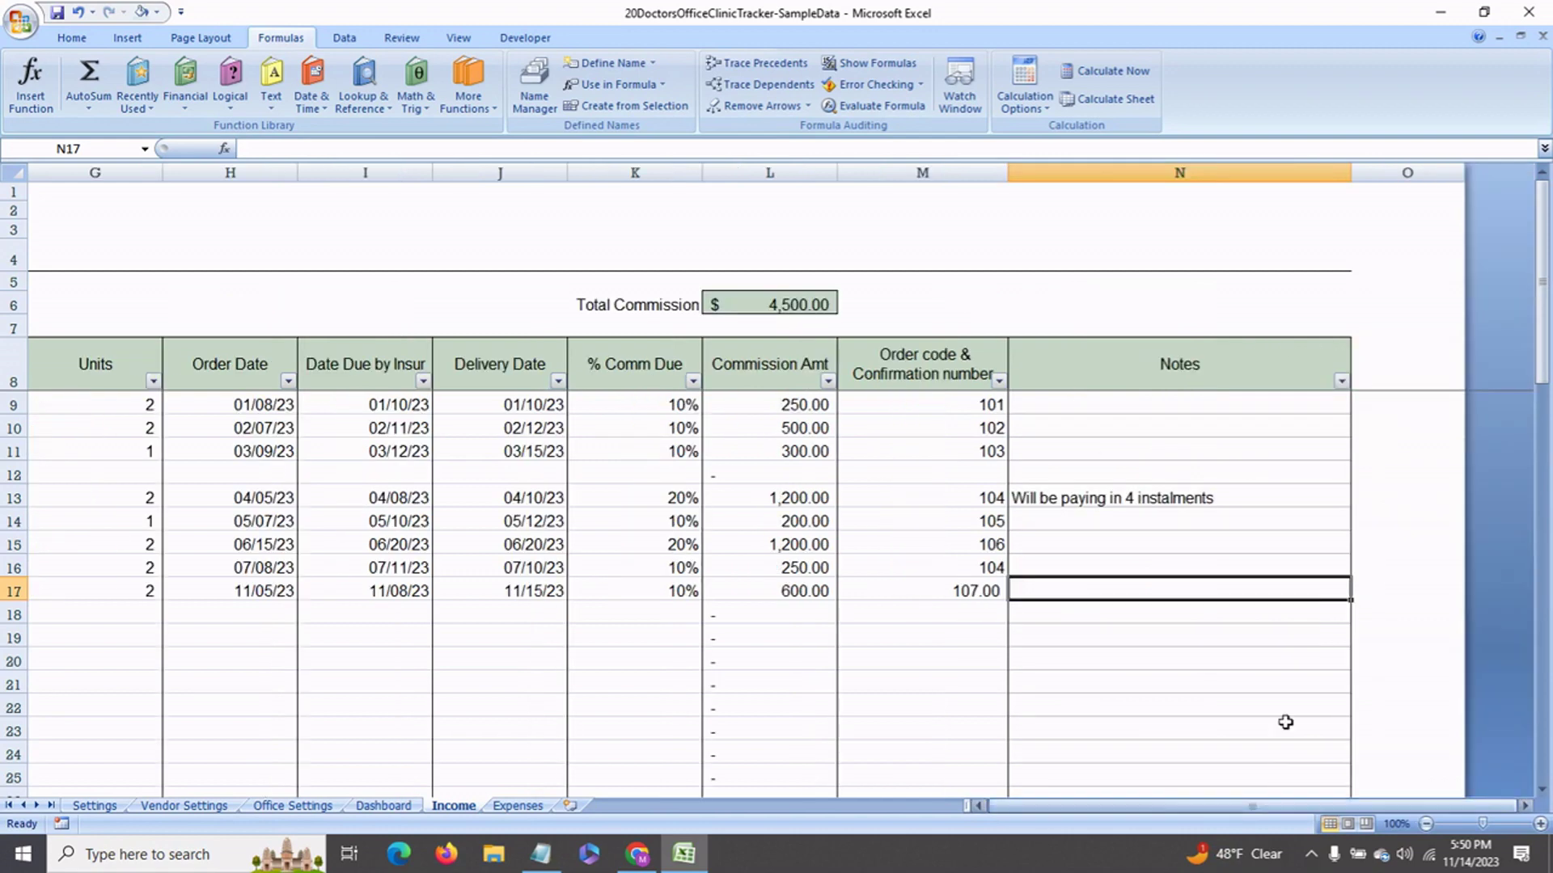
left_click(947, 603)
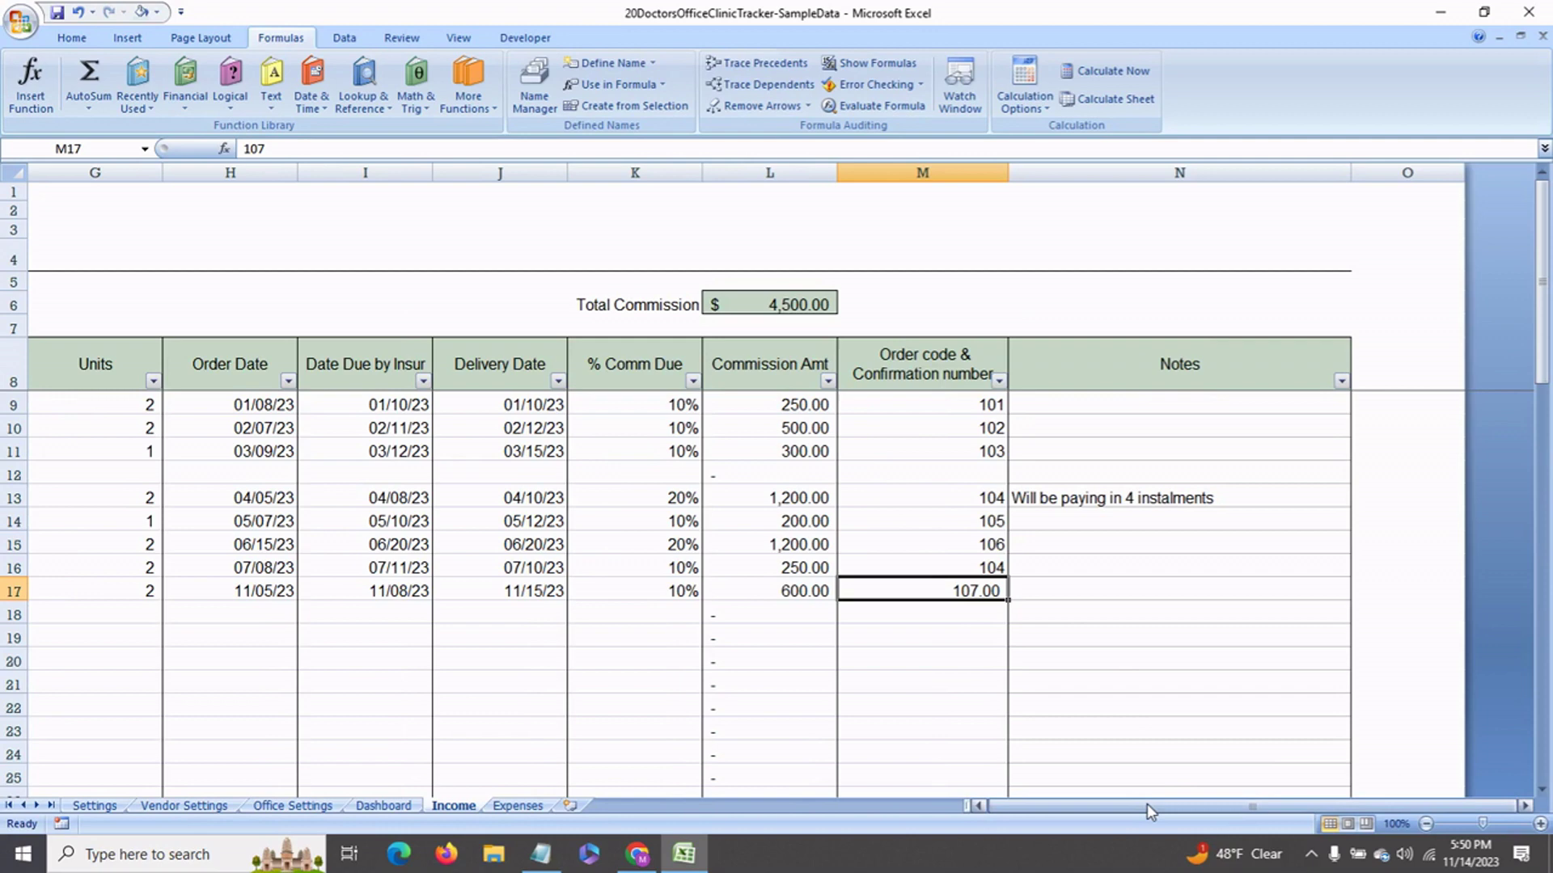
left_click_drag(1149, 811, 995, 807)
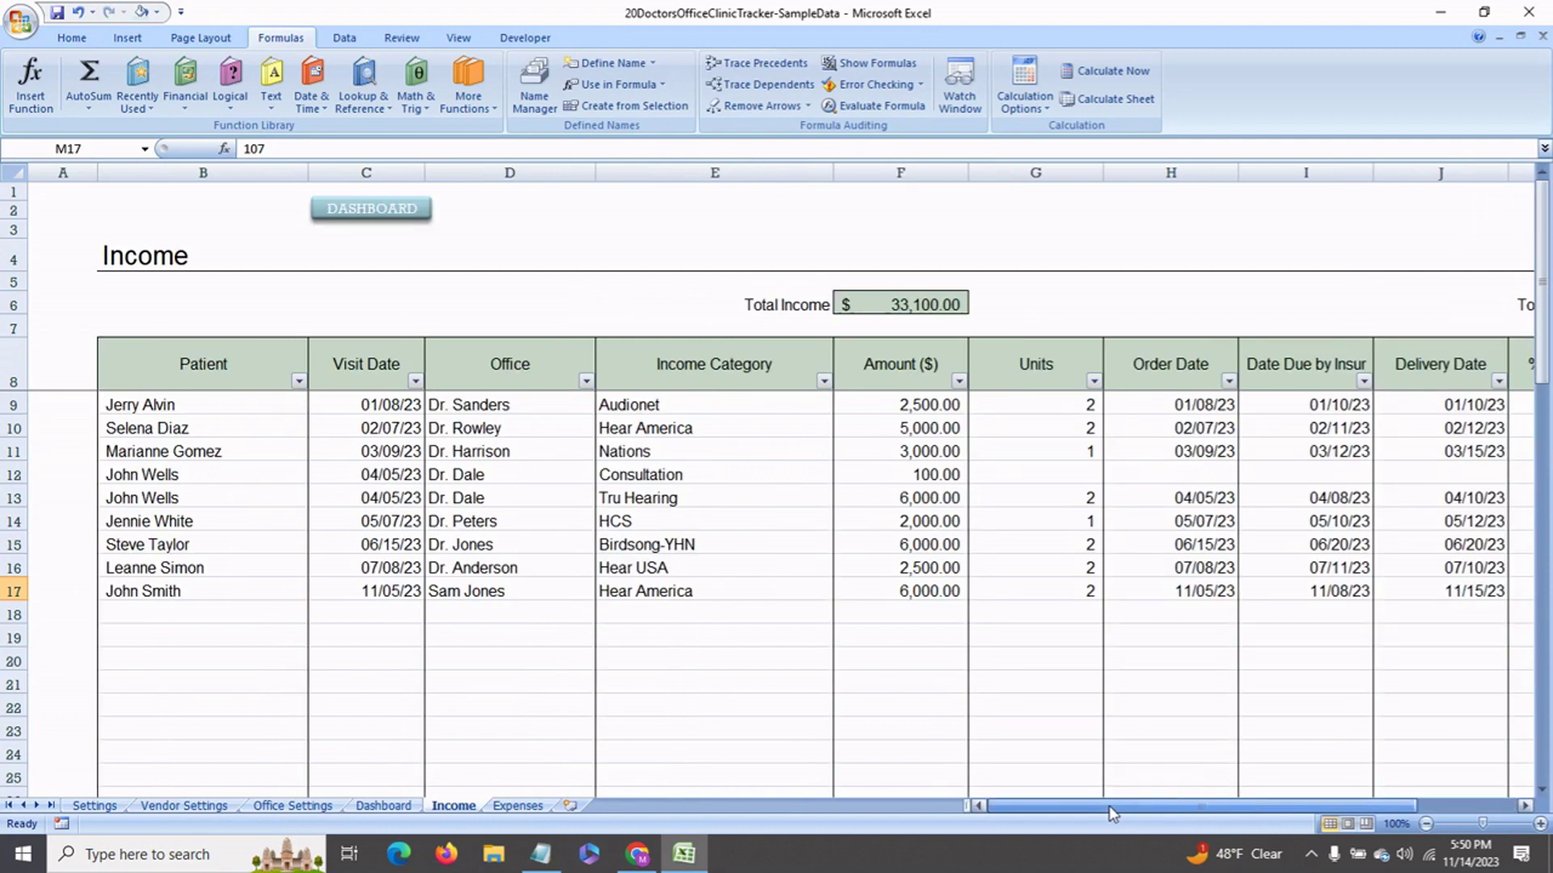
Verify the Total Income and Total Commission formulas and the new row's amount and office
left_click(908, 314)
left_click_drag(1051, 807, 1099, 813)
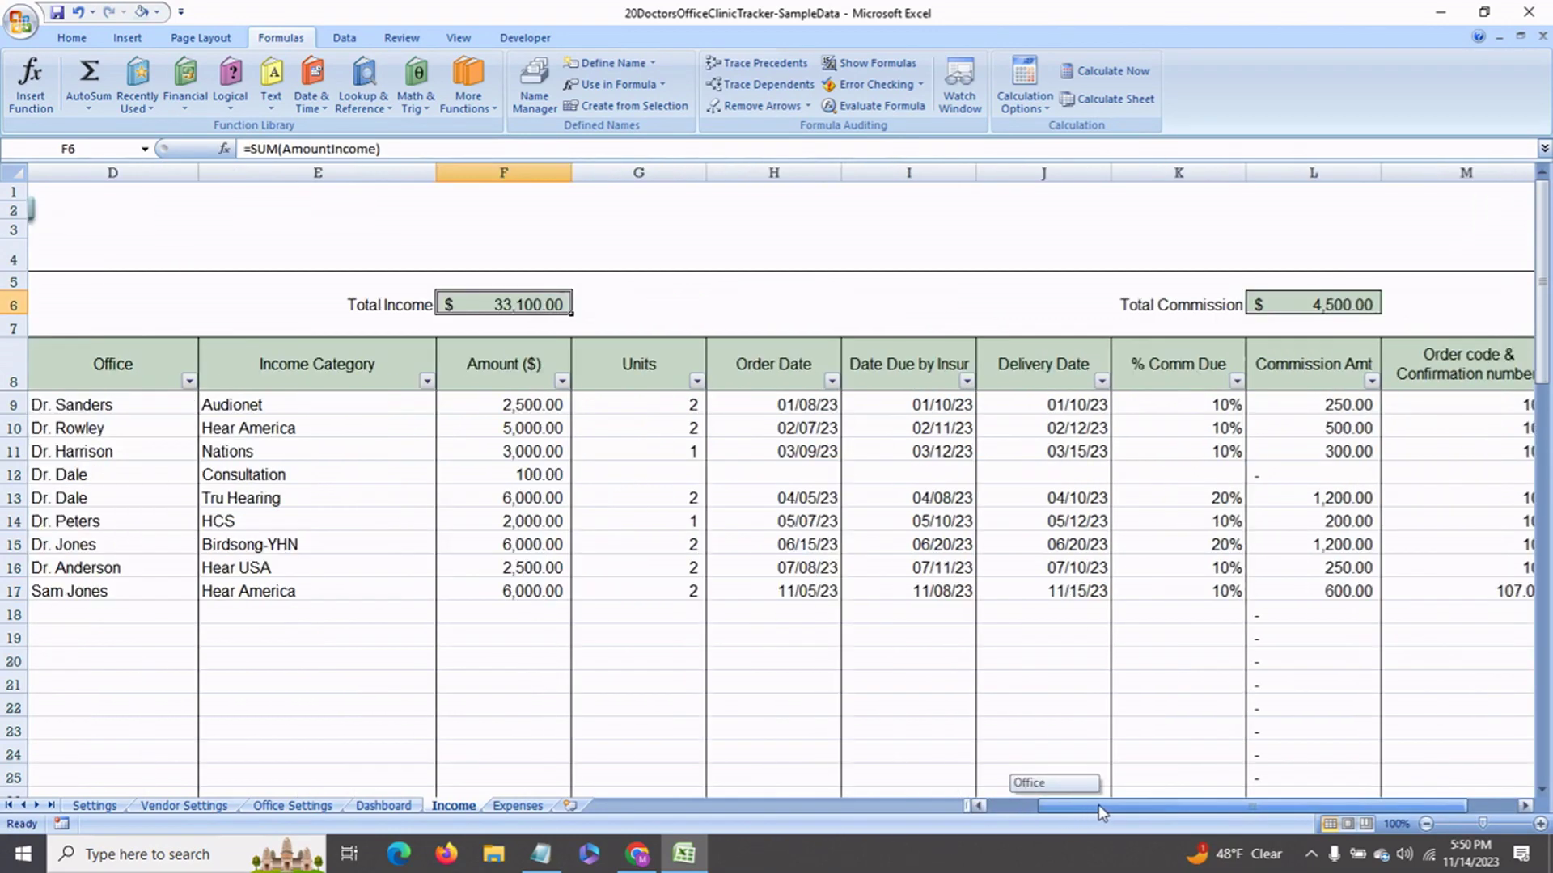
left_click(1290, 307)
left_click_drag(1075, 809, 1037, 809)
left_click(822, 593)
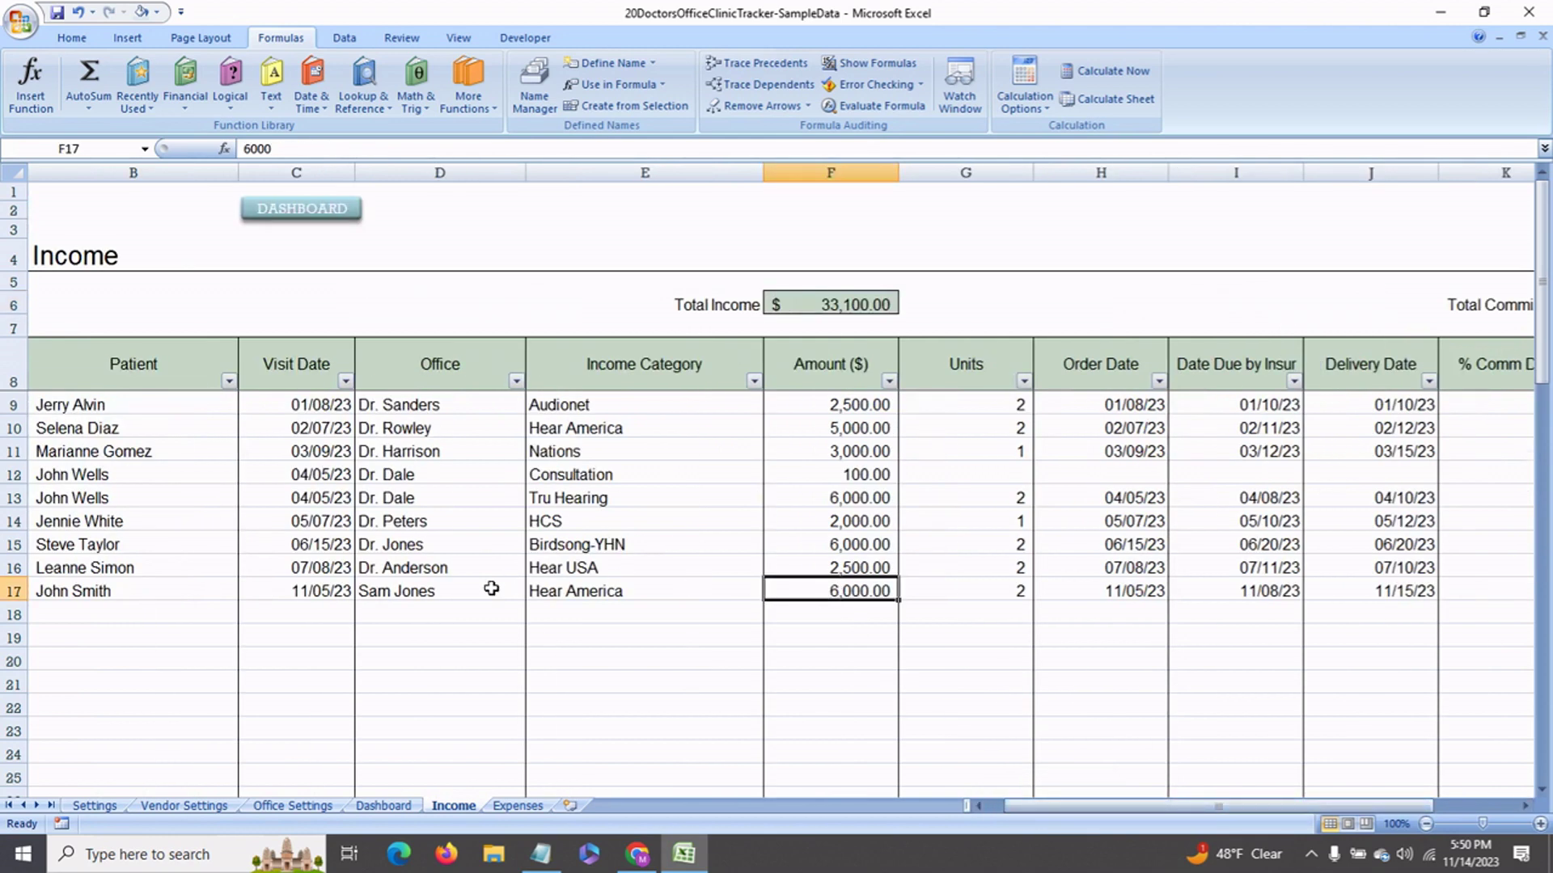
left_click(467, 599)
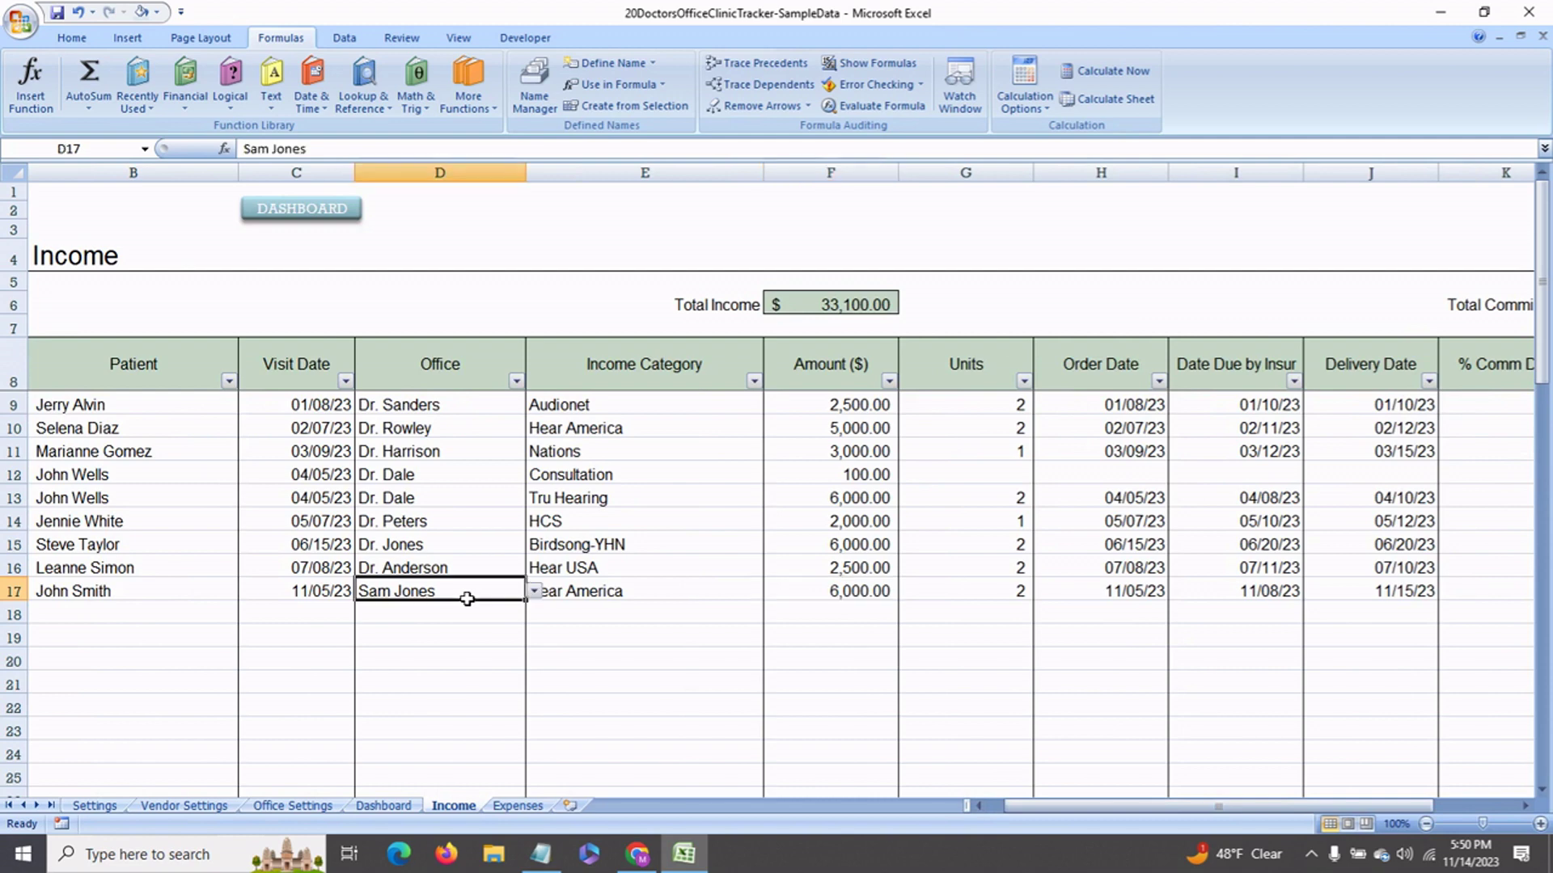
left_click(384, 806)
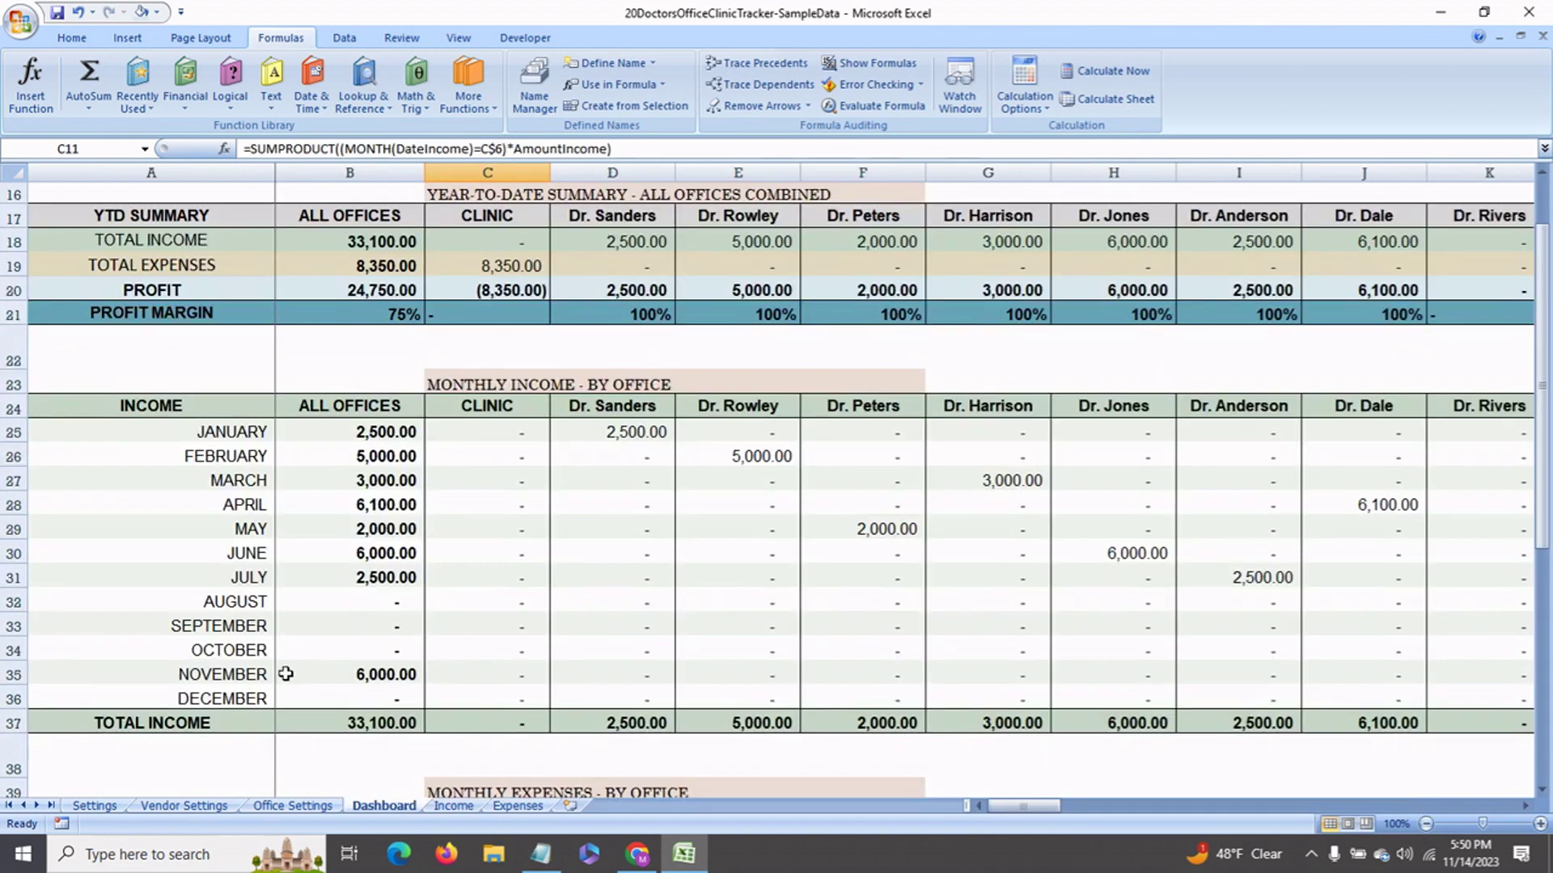
left_click(369, 679)
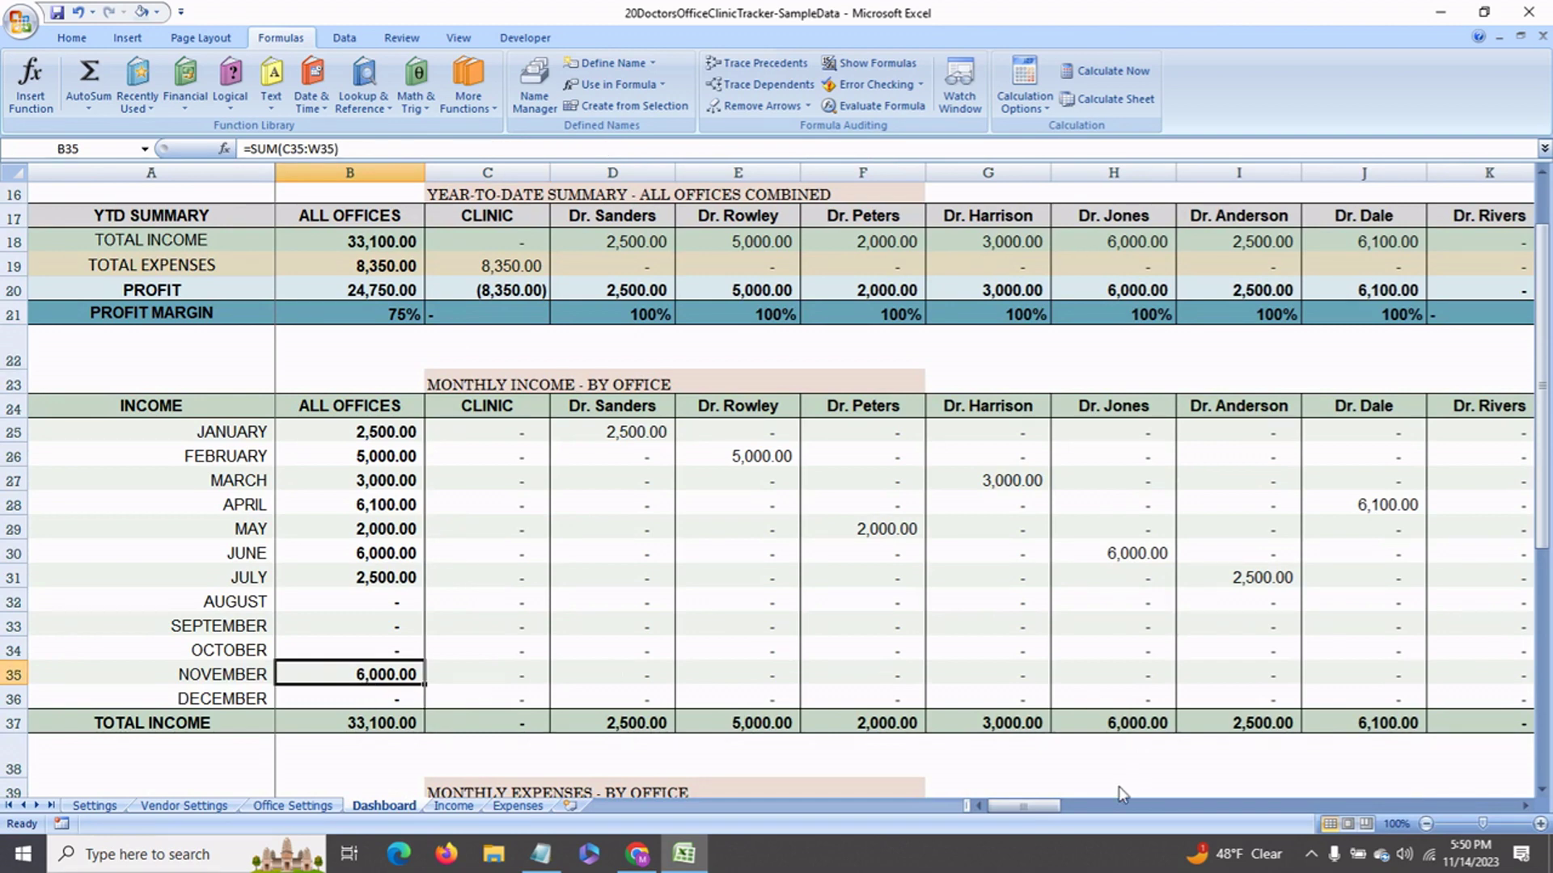
left_click_drag(1027, 806, 1070, 808)
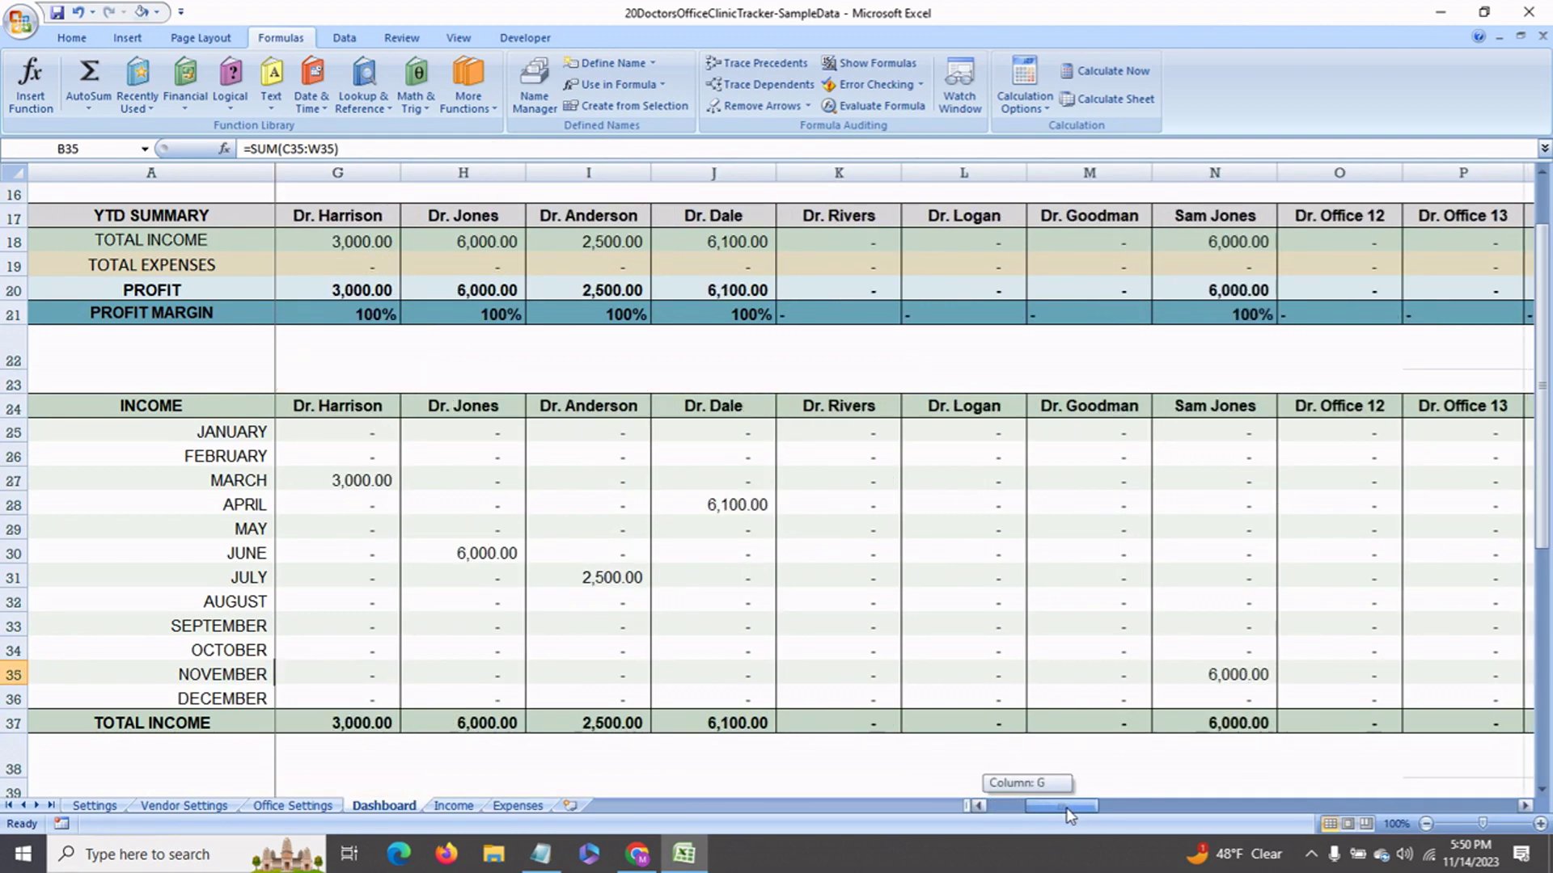
left_click(1248, 680)
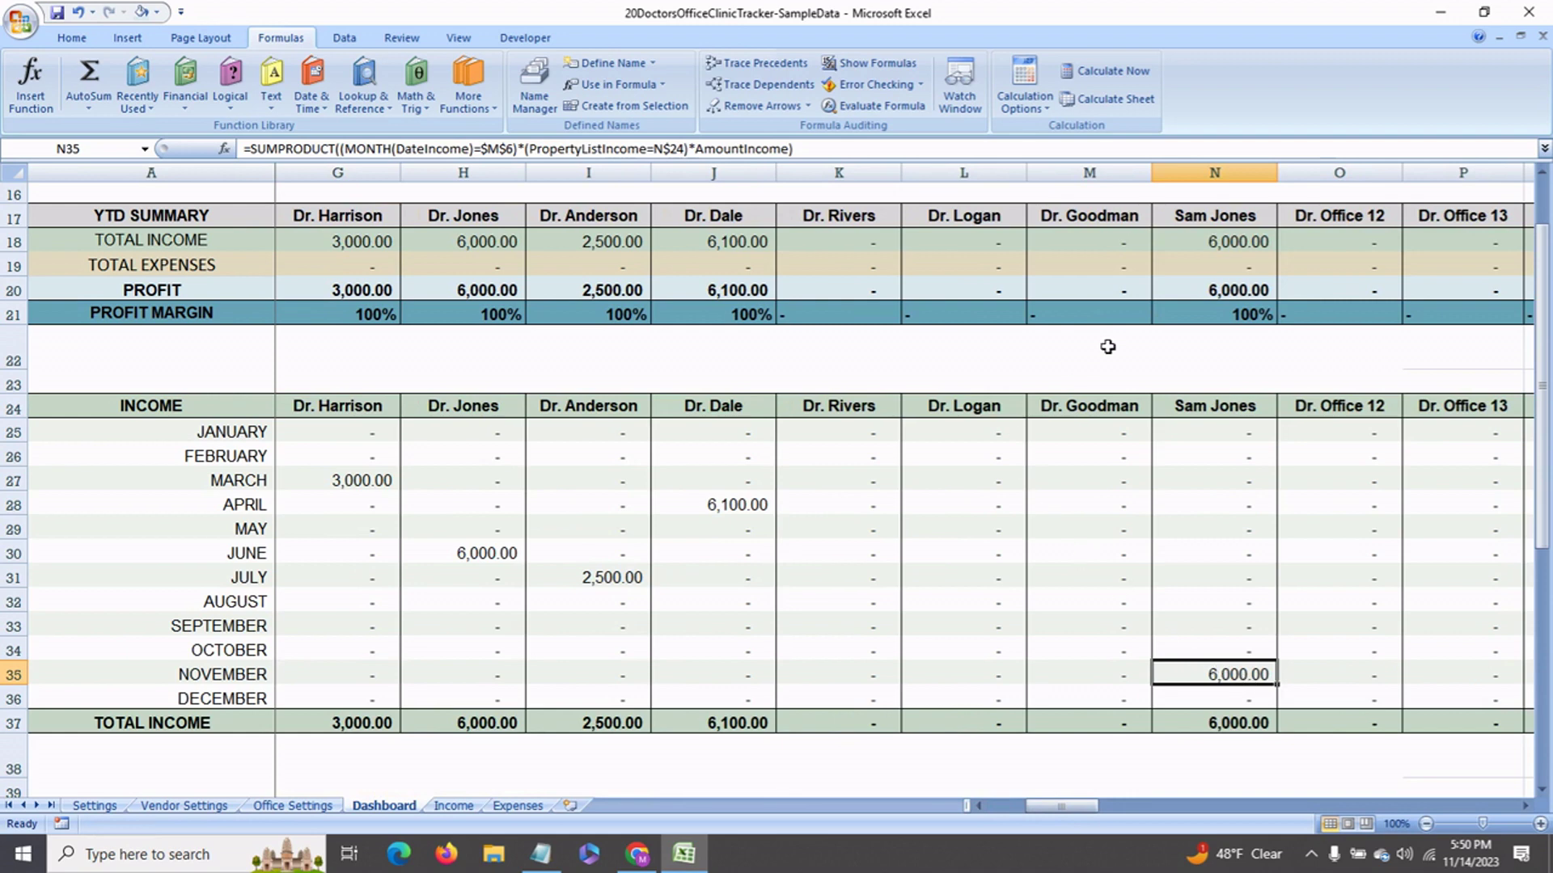
left_click(1220, 250)
scroll(1220, 247, "up", 2)
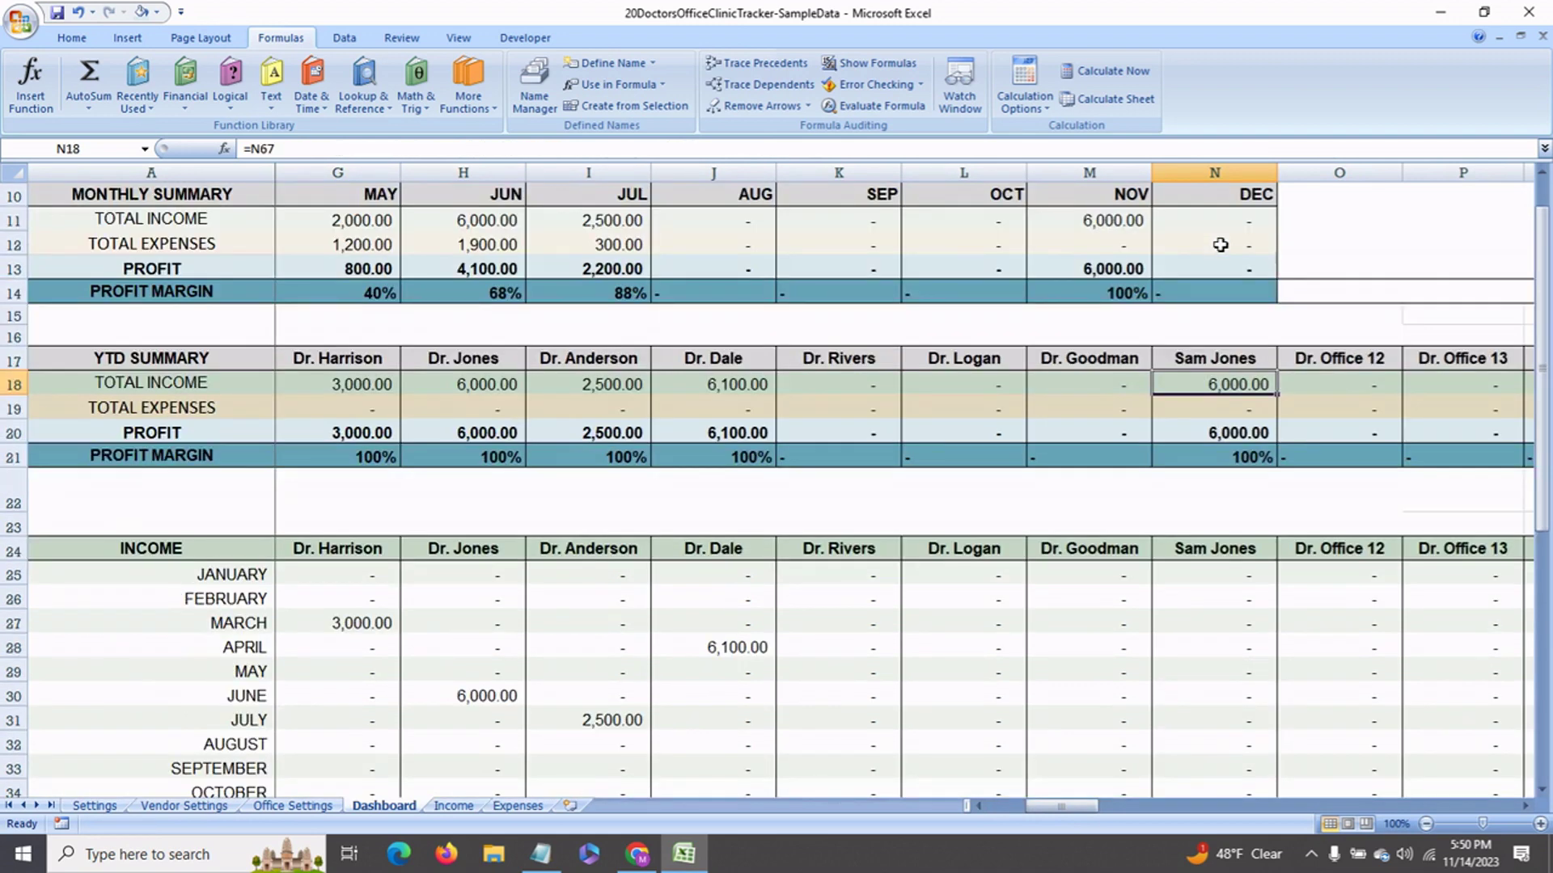
scroll(1221, 238, "up", 1)
scroll(1213, 242, "down", 1)
left_click(1118, 230)
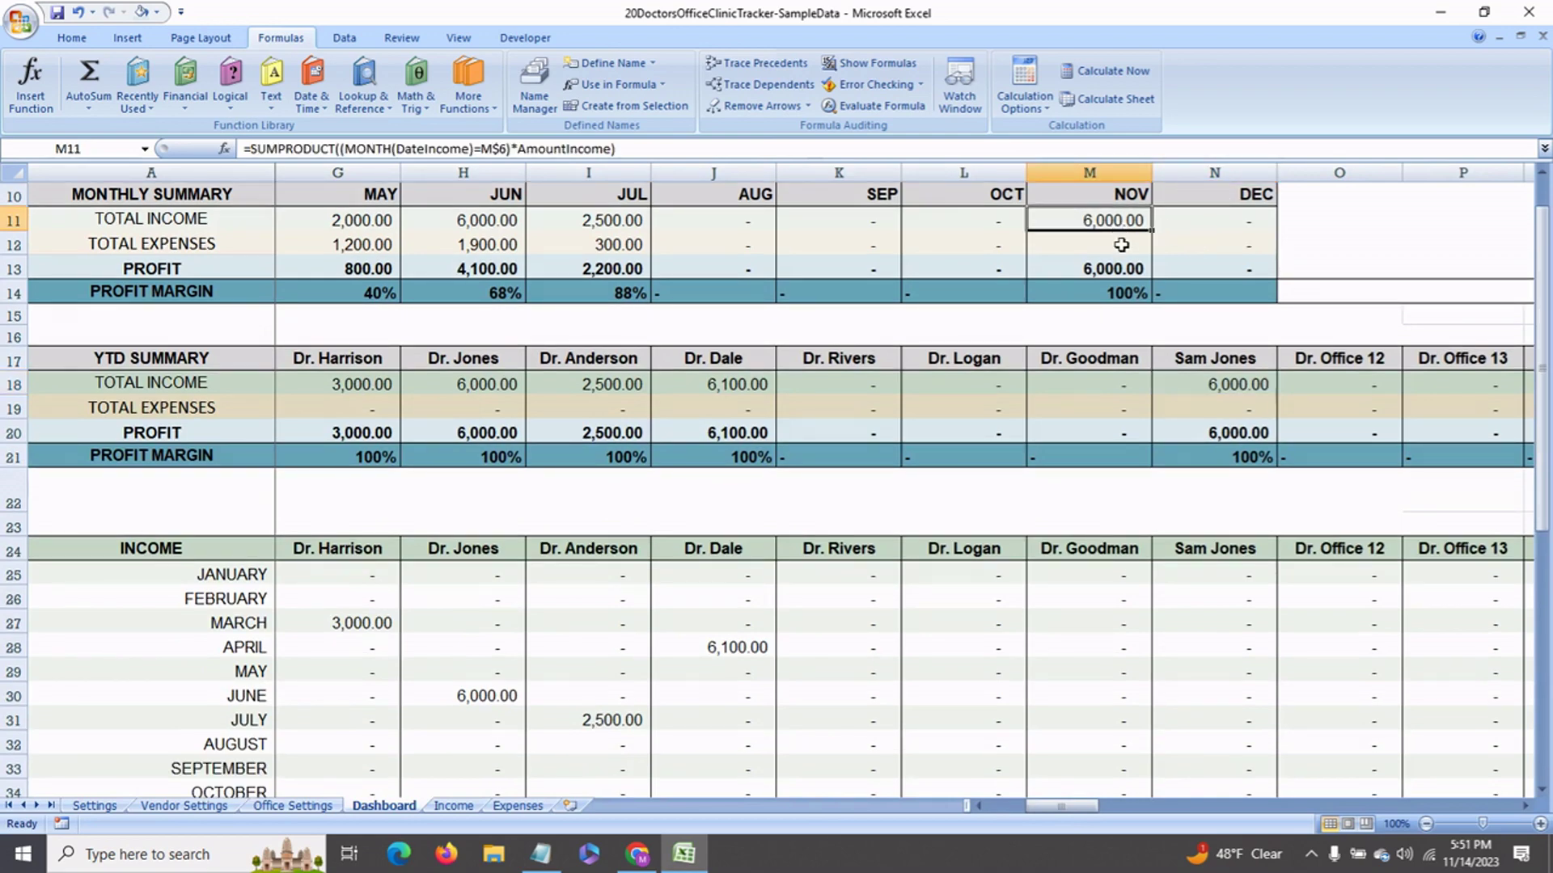
left_click(1121, 269)
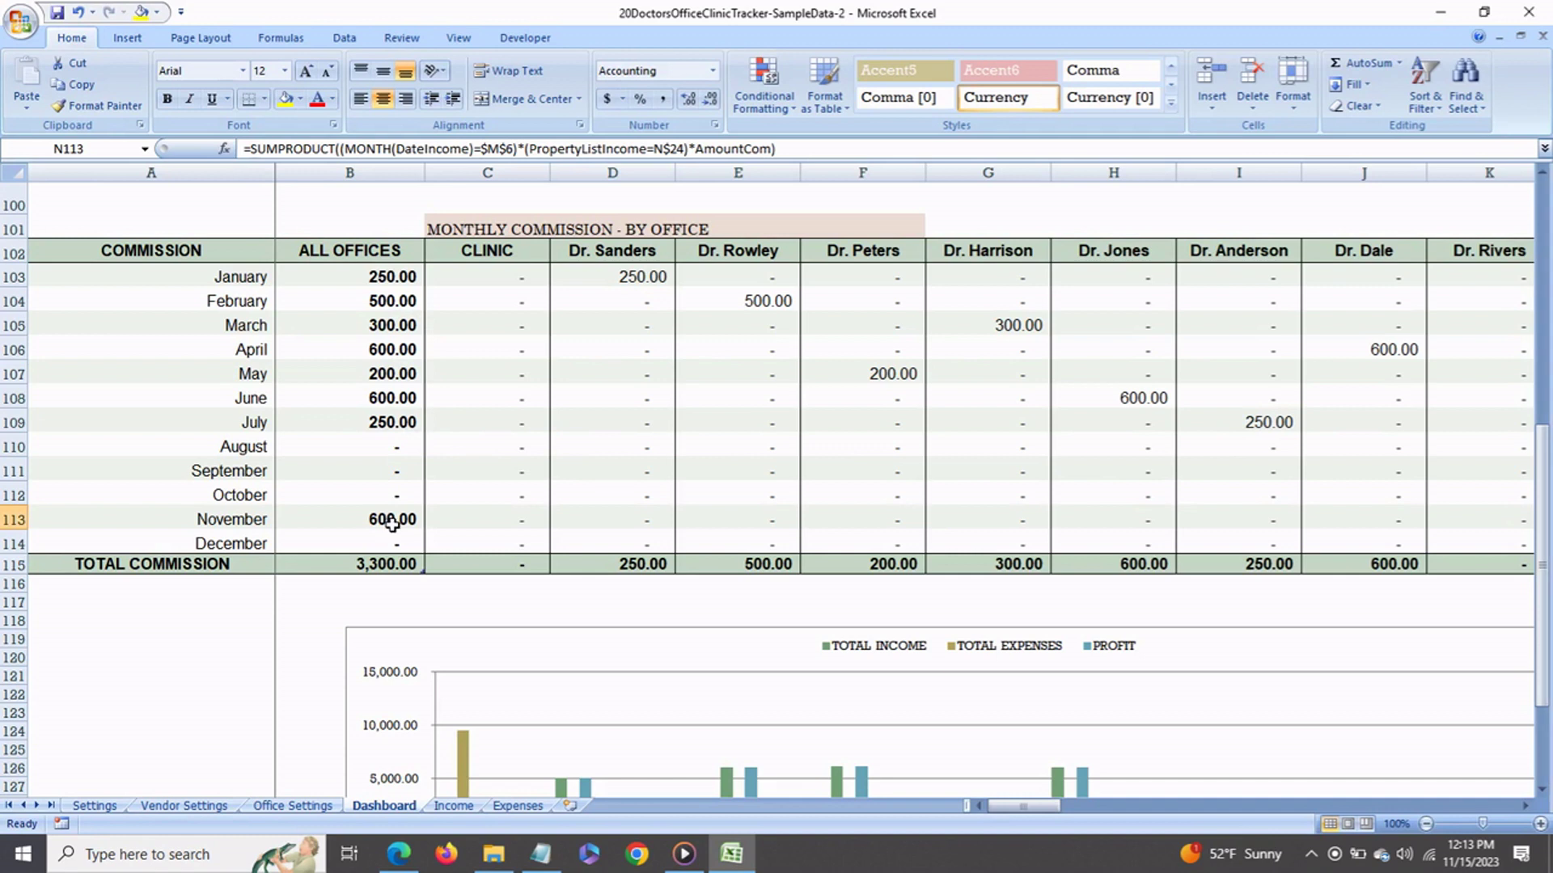
left_click(390, 524)
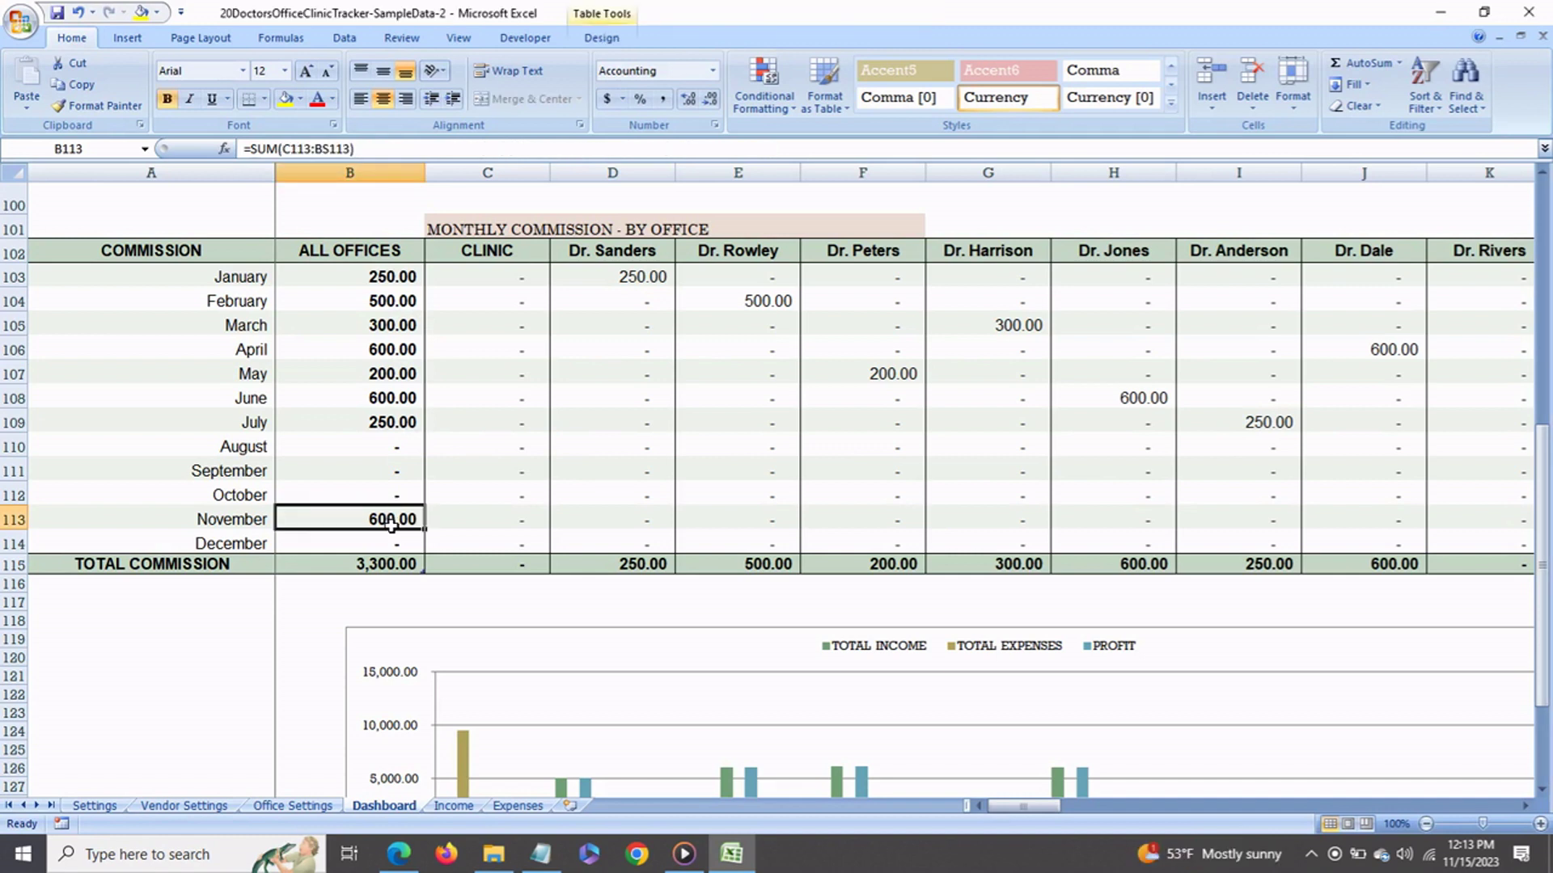
left_click_drag(1041, 809, 1083, 816)
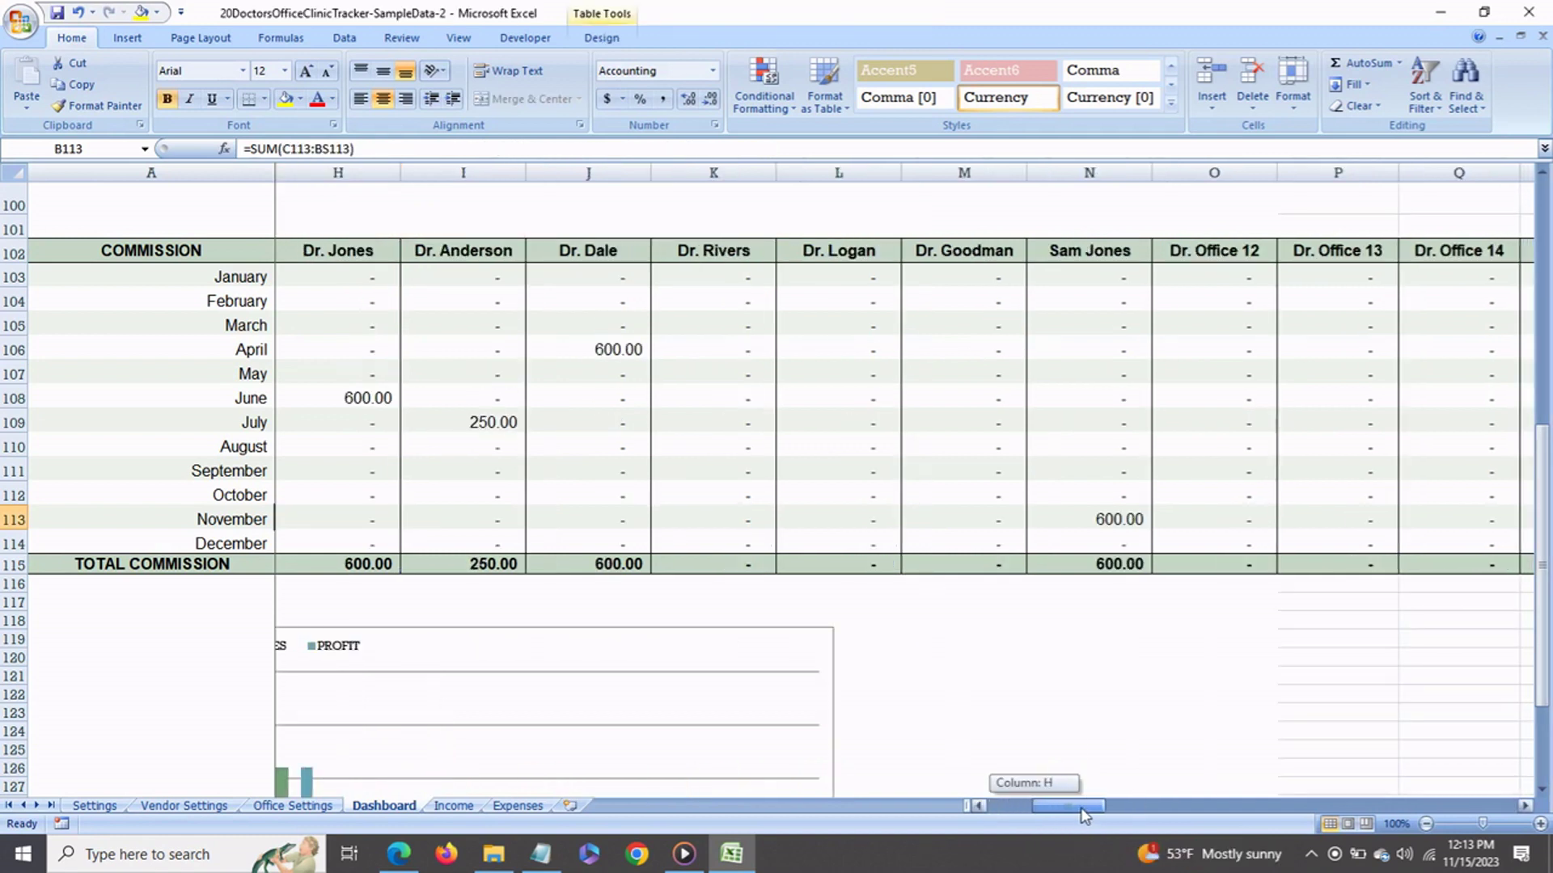
left_click(1101, 526)
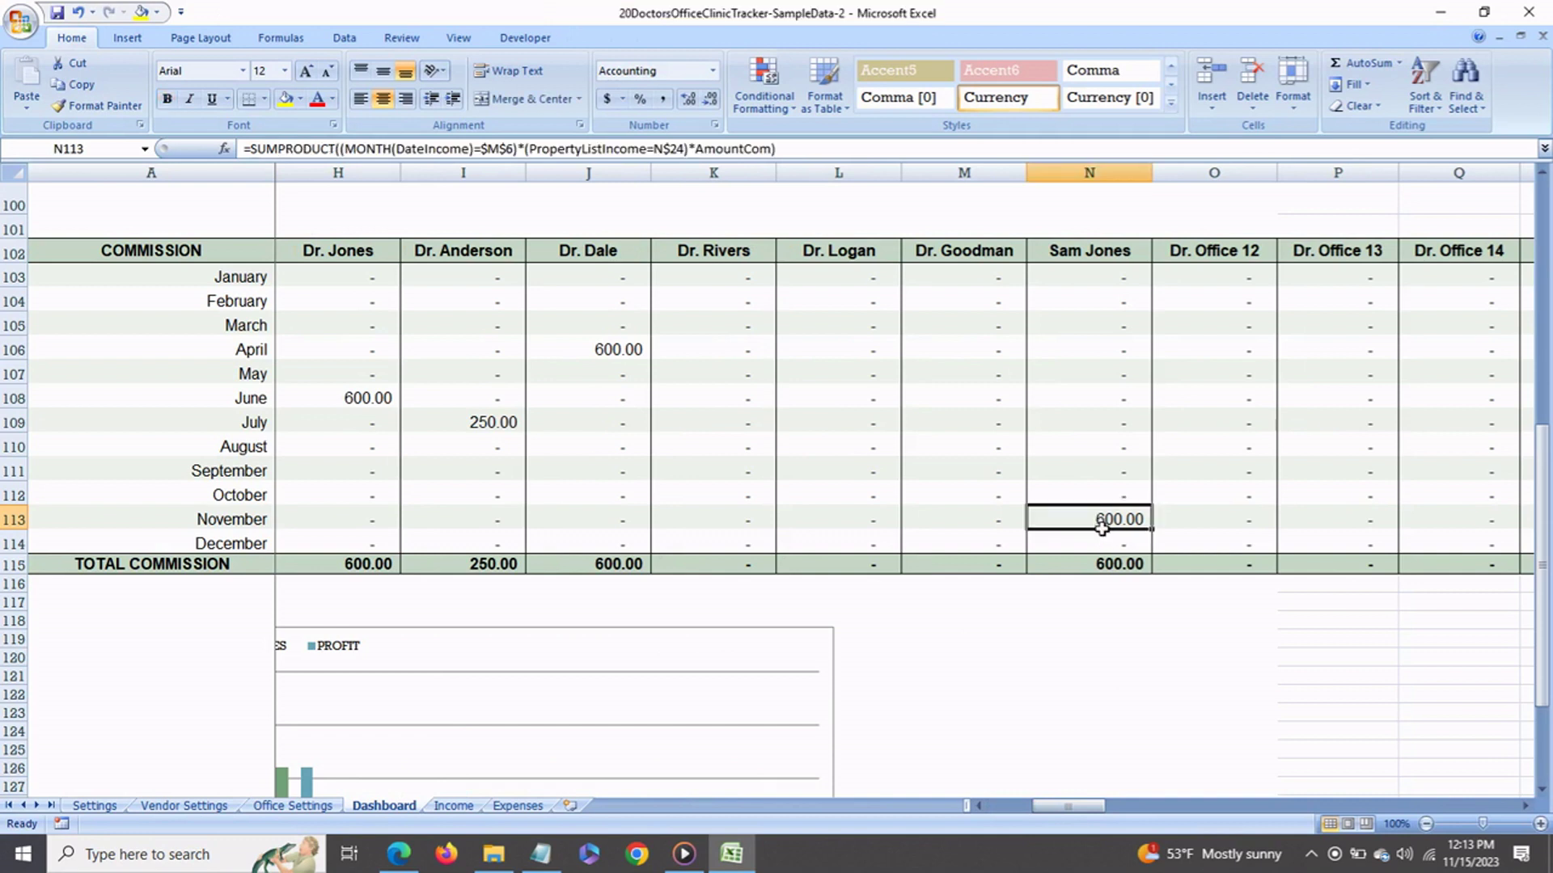
left_click_drag(1071, 807, 1033, 815)
left_click(772, 306)
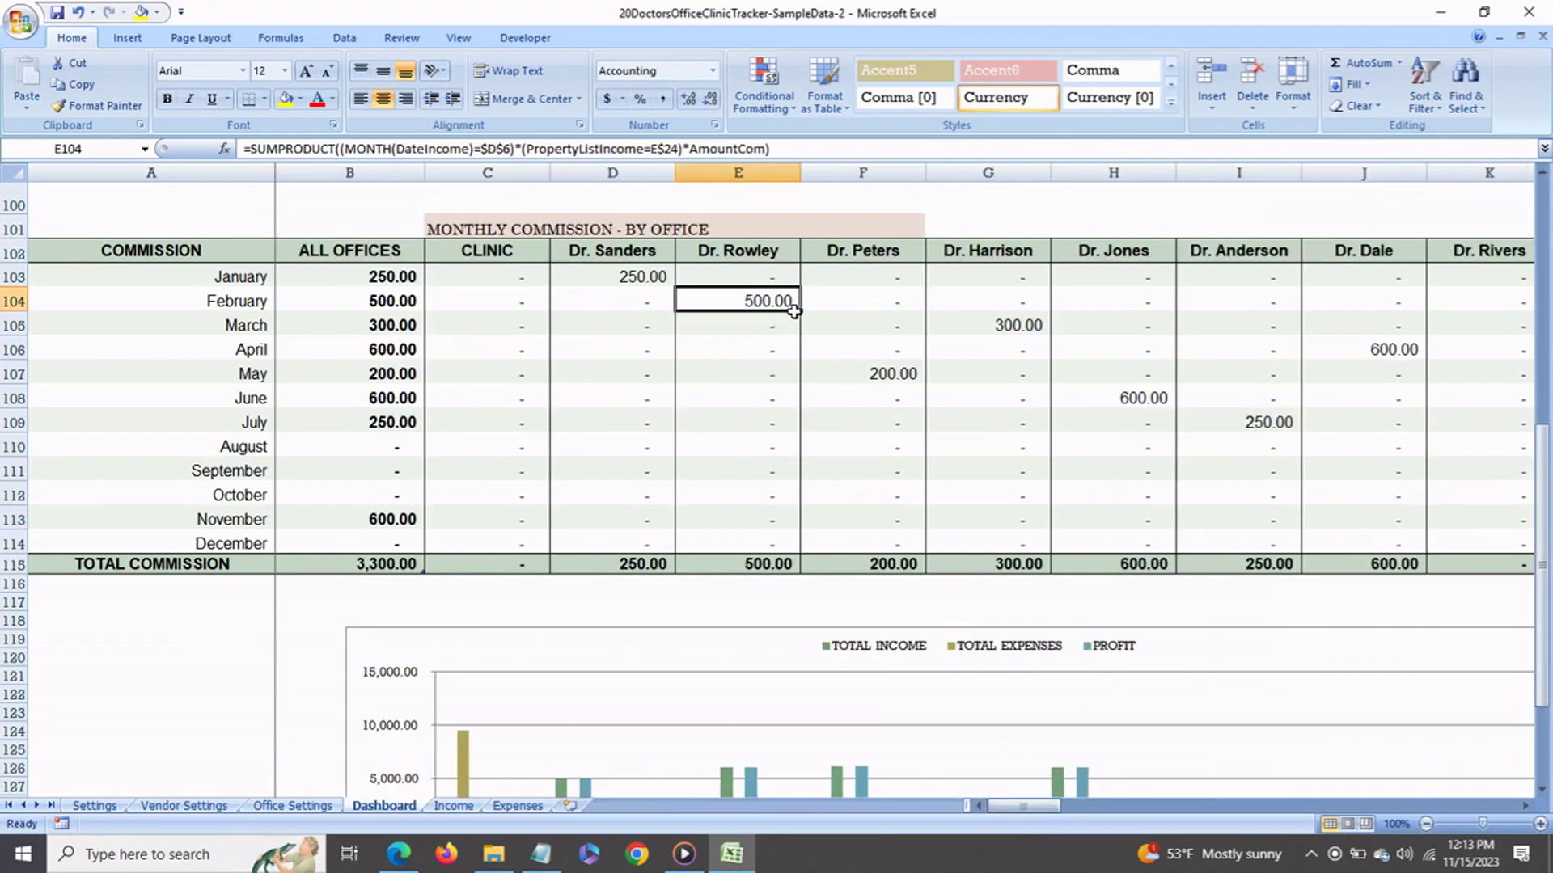
left_click(1022, 331)
left_click(893, 377)
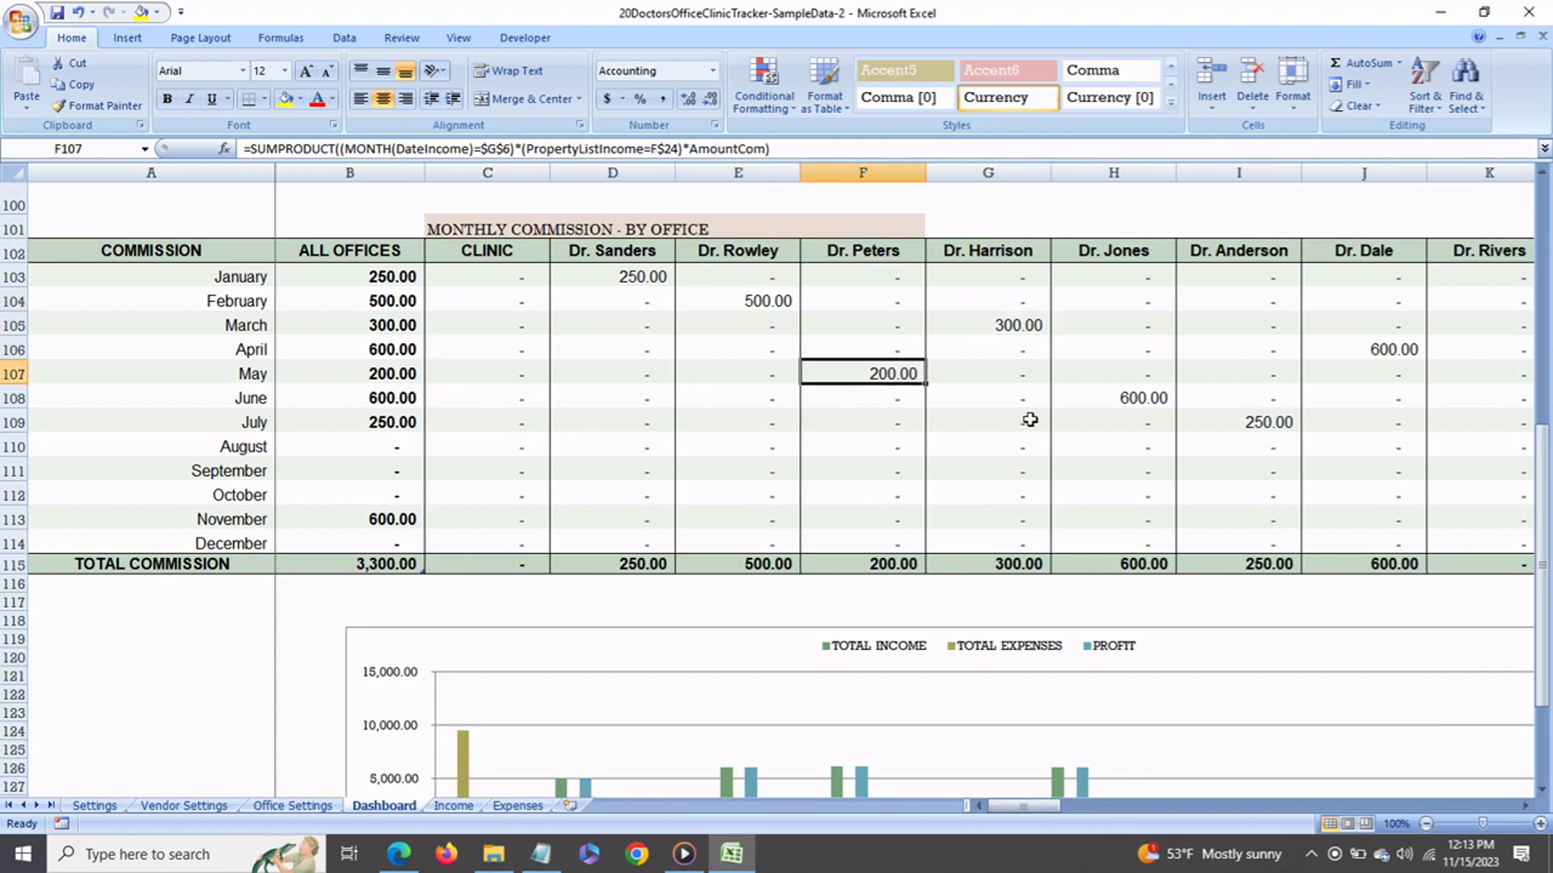
left_click(1134, 398)
left_click(1282, 433)
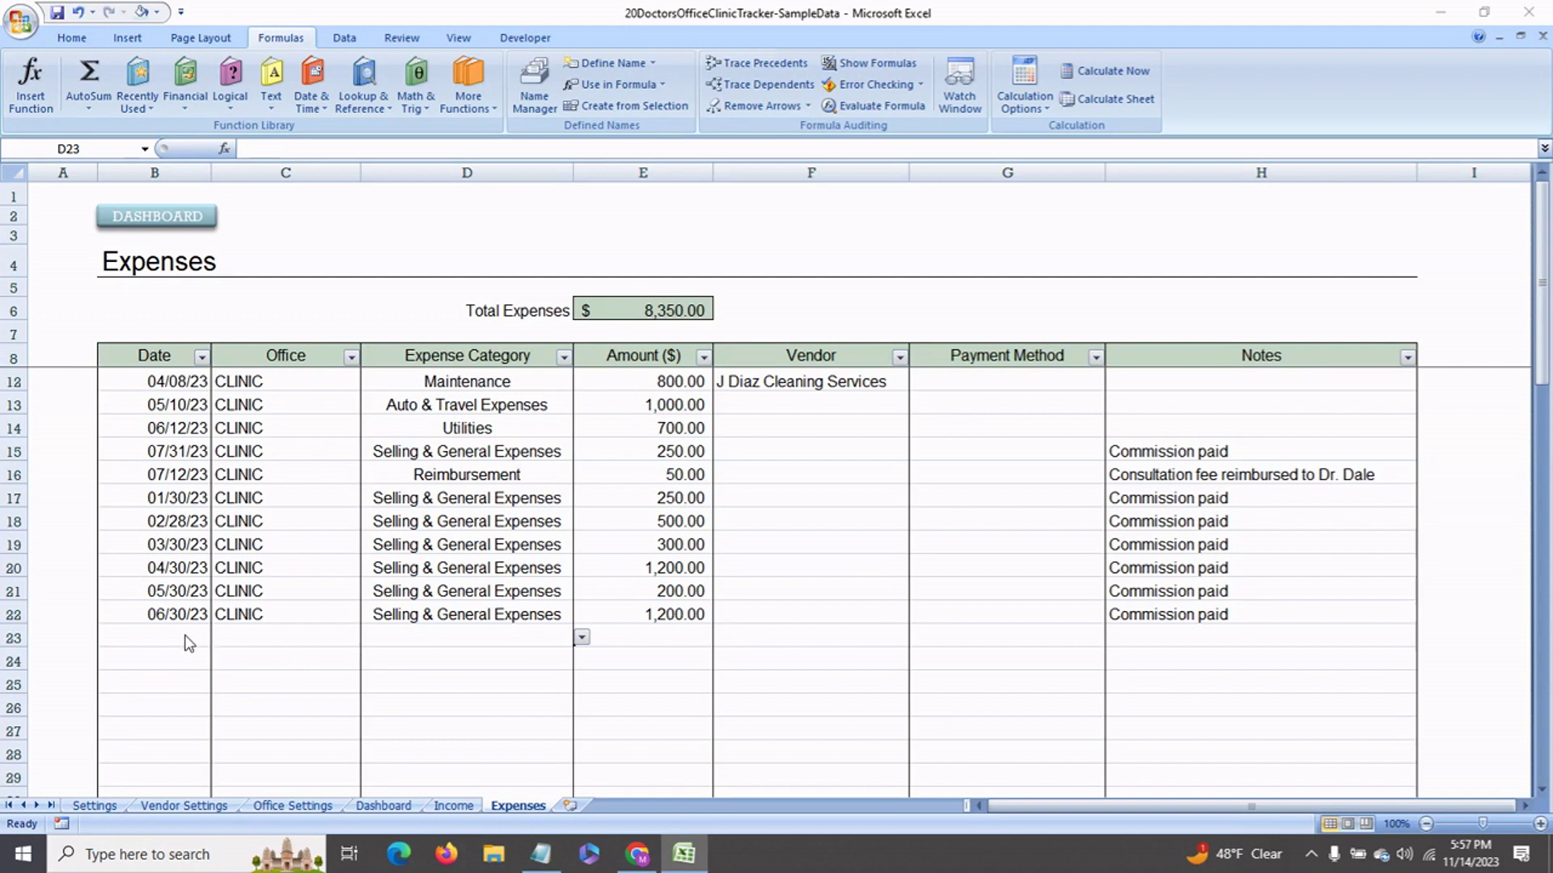
Date expense row 23 as November 15 and set its office to CLINIC
left_click(177, 640)
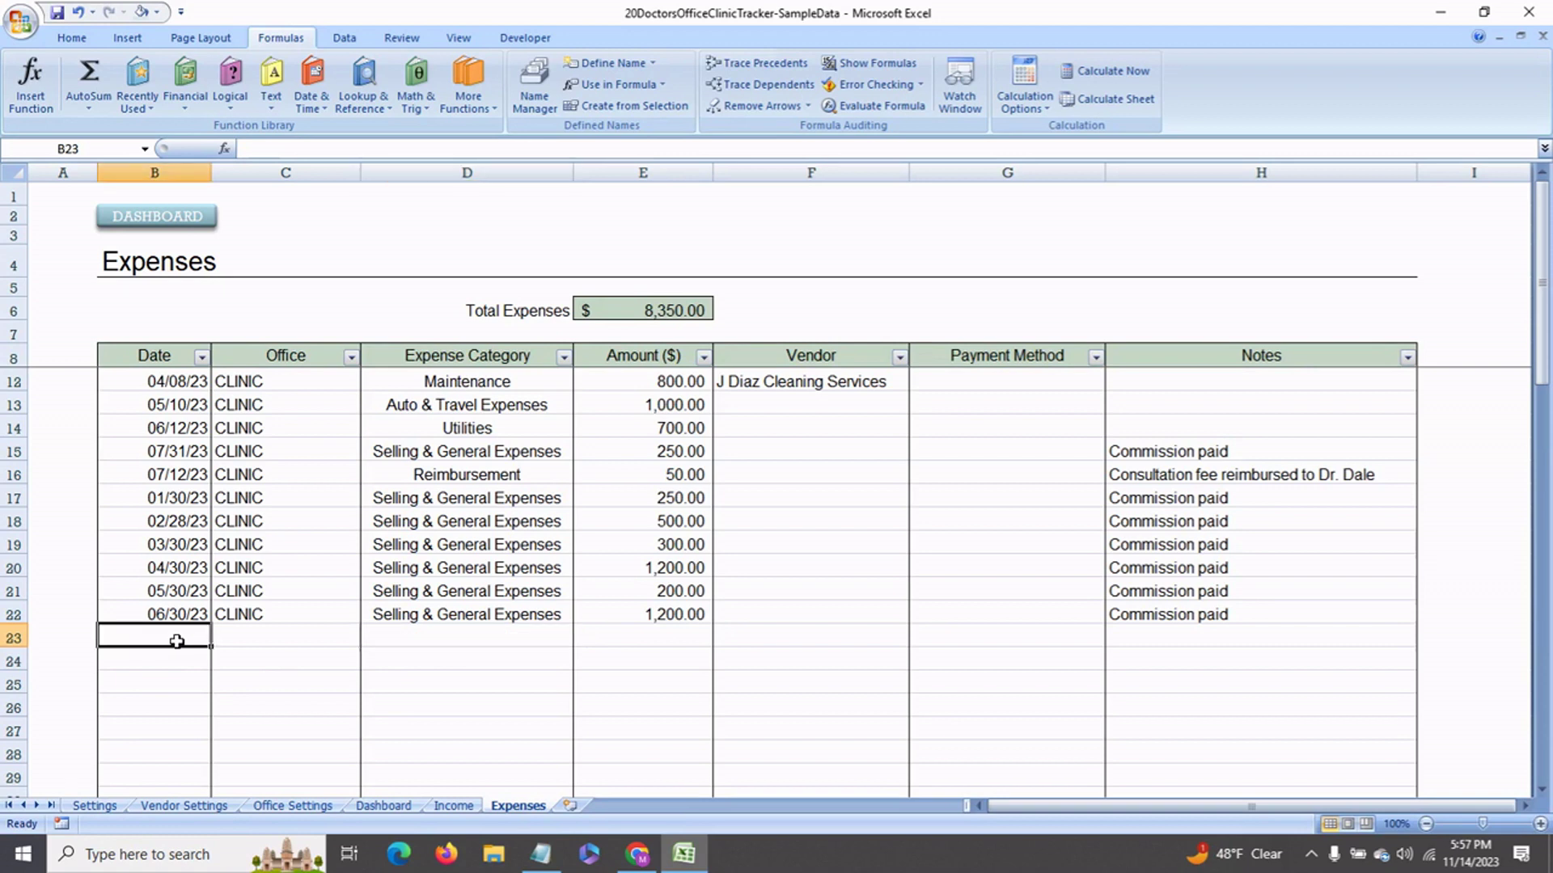
type("nov")
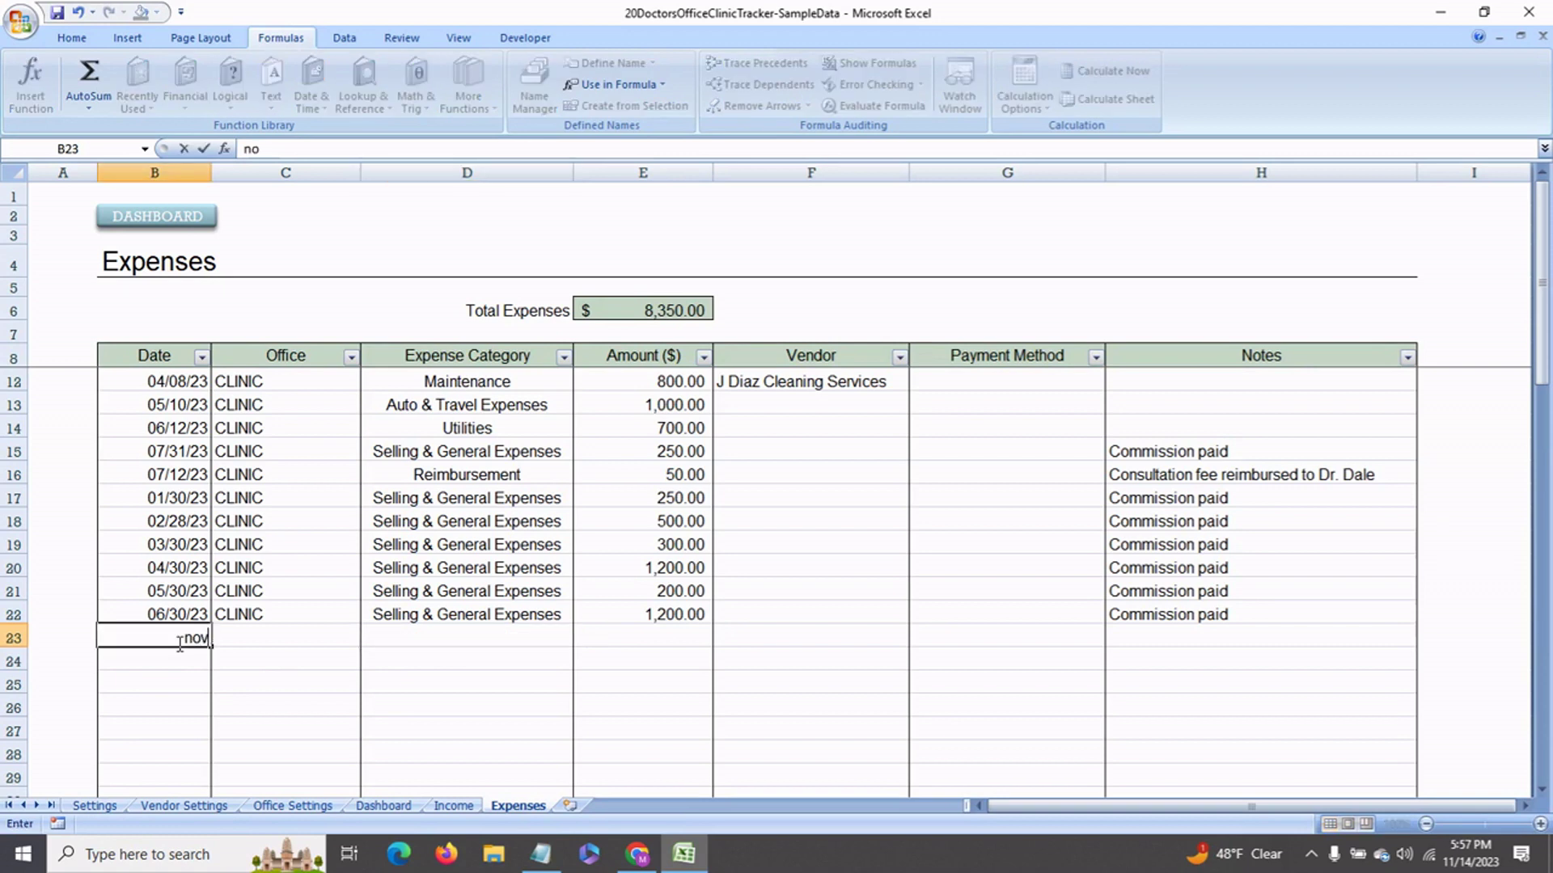
type(" 15")
key("Return")
left_click(286, 644)
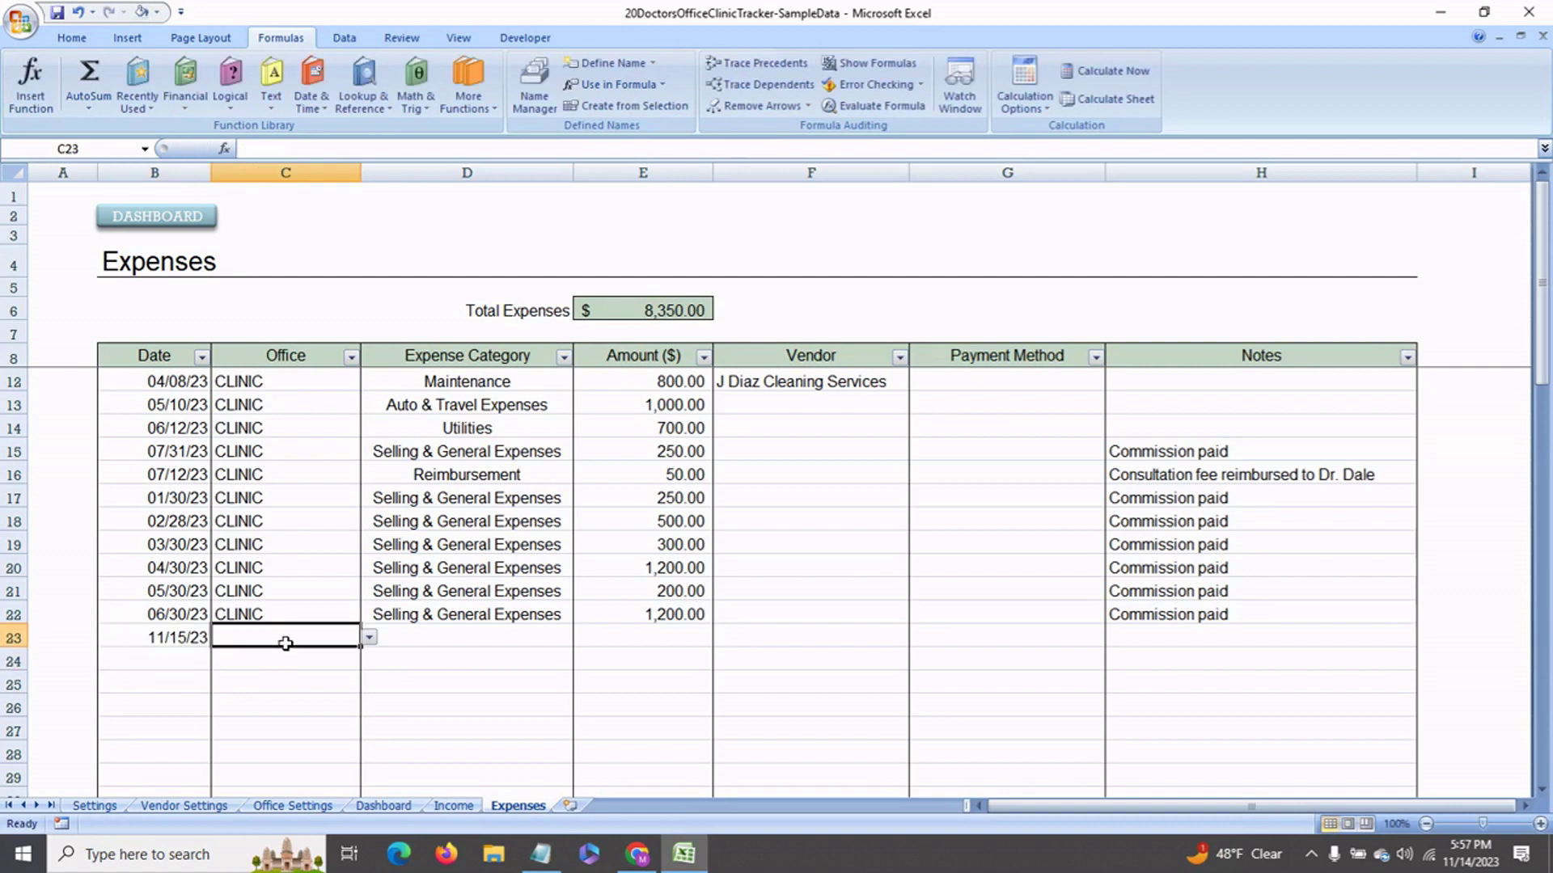
left_click(370, 639)
left_click(319, 654)
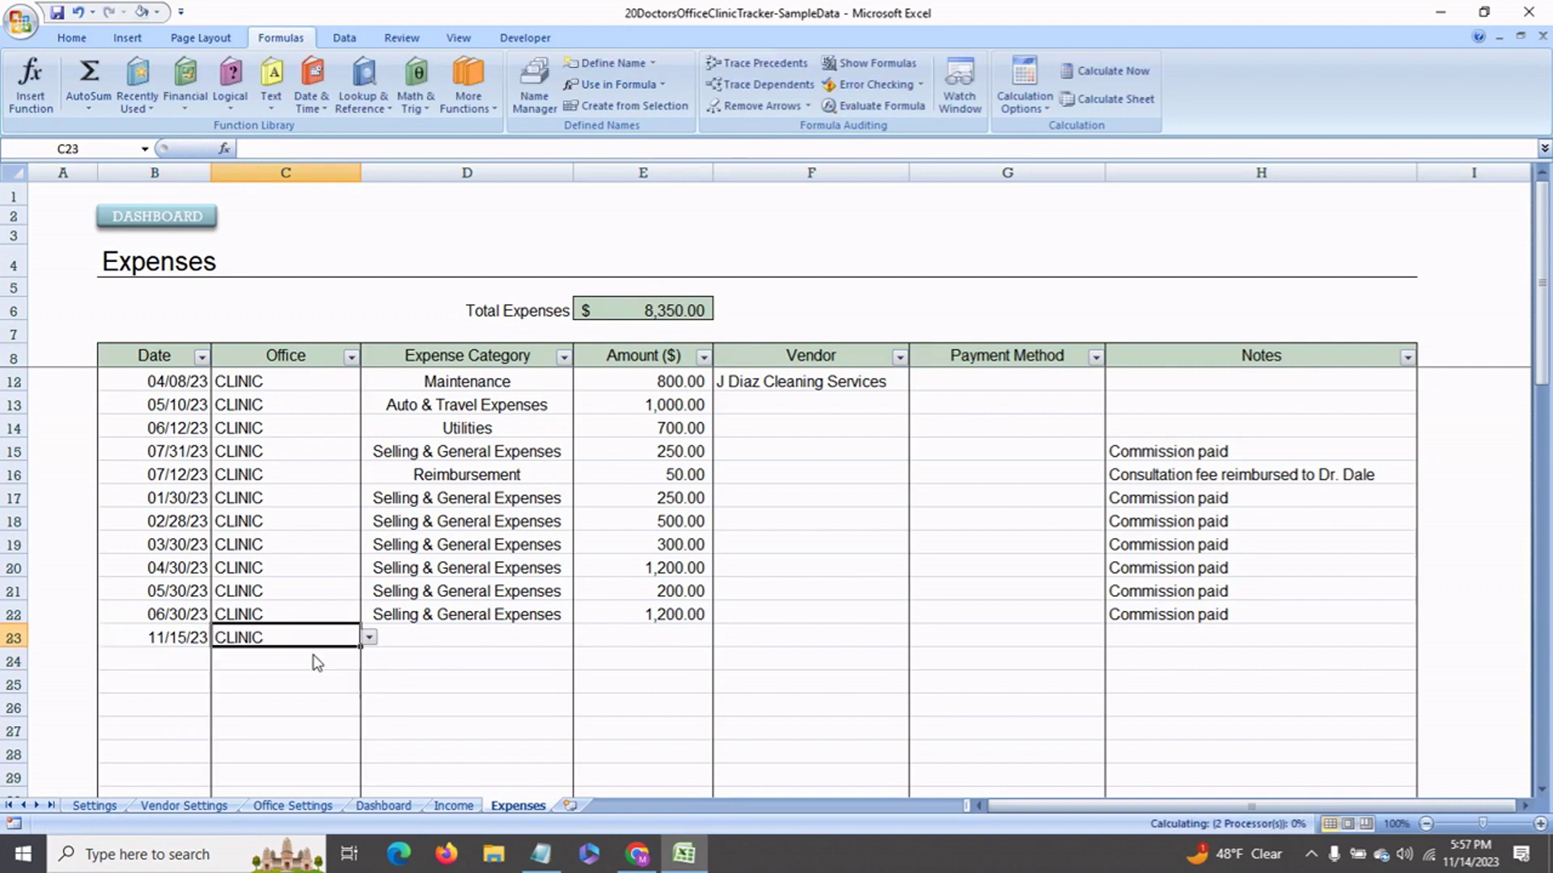
Record row 23 as an Electricity expense of 500 paid to vendor FPL
left_click(420, 638)
left_click(582, 637)
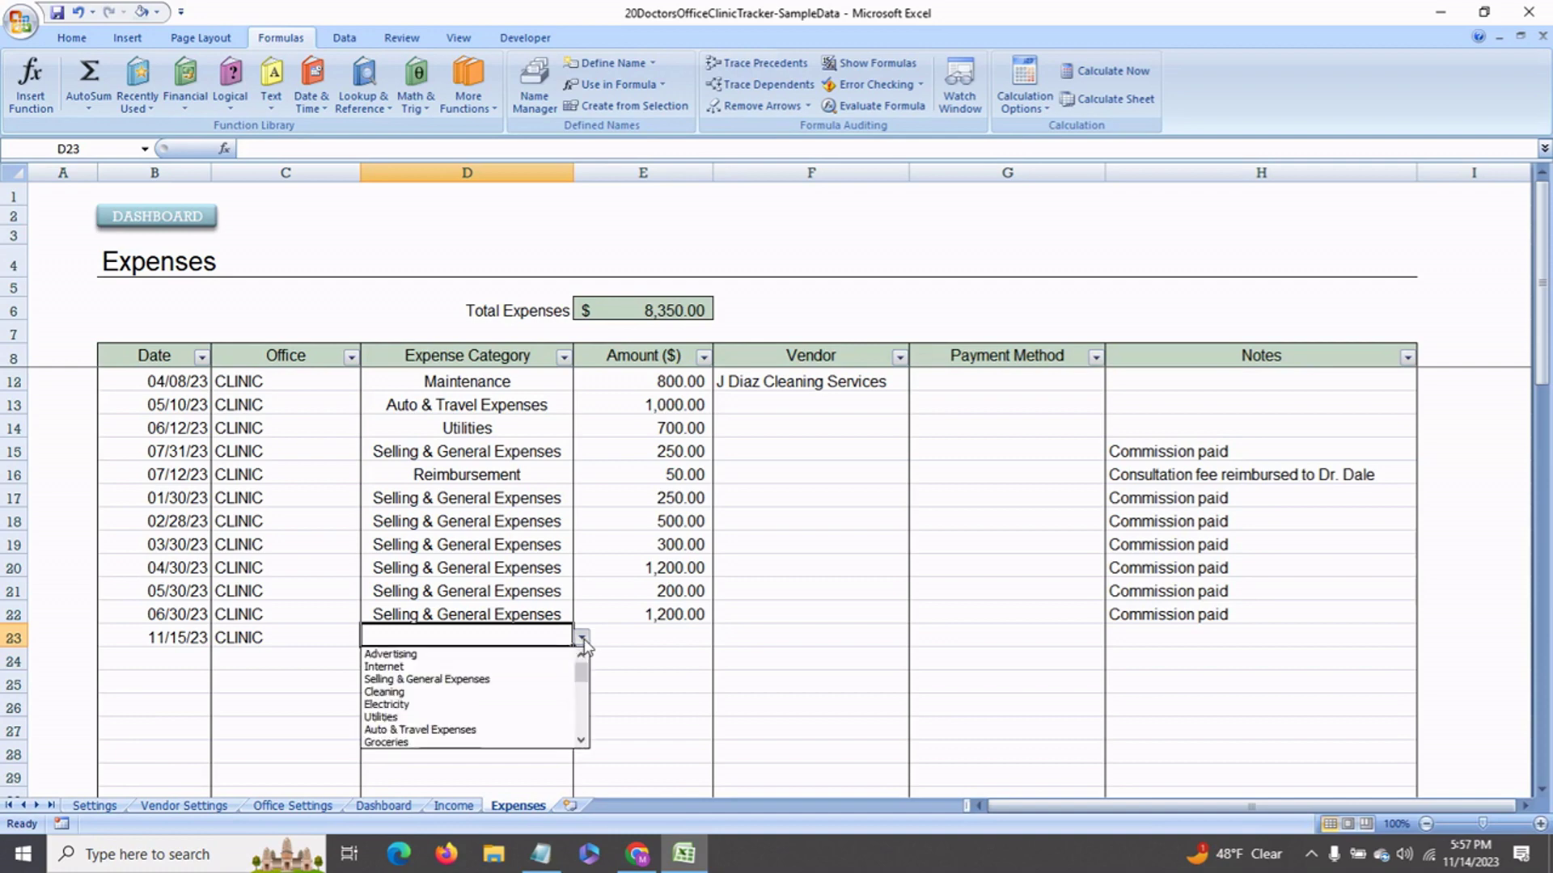
left_click(534, 705)
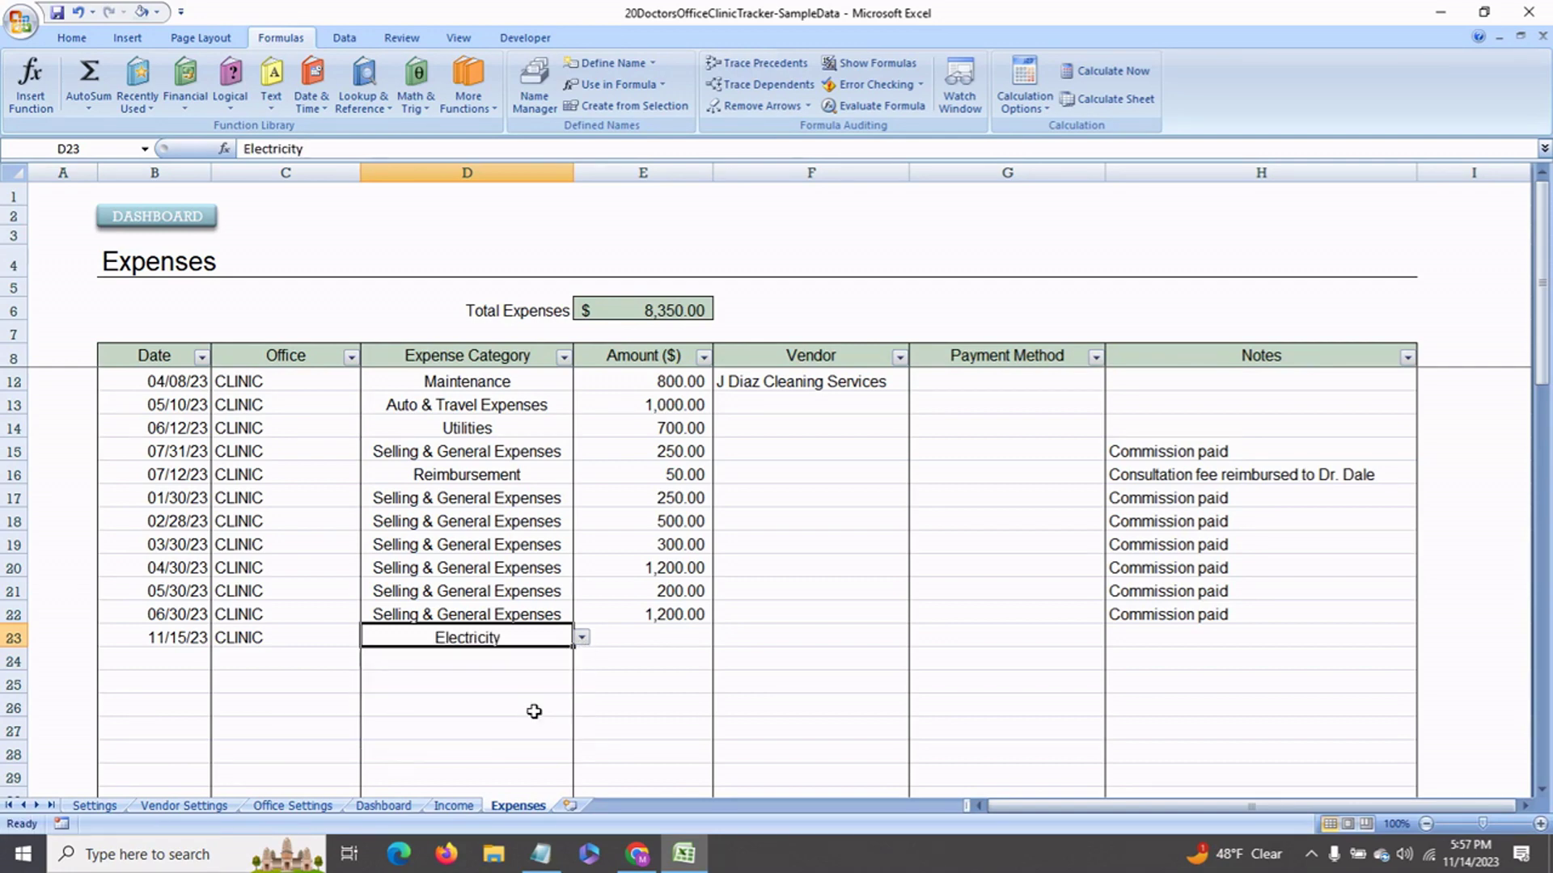
left_click(644, 645)
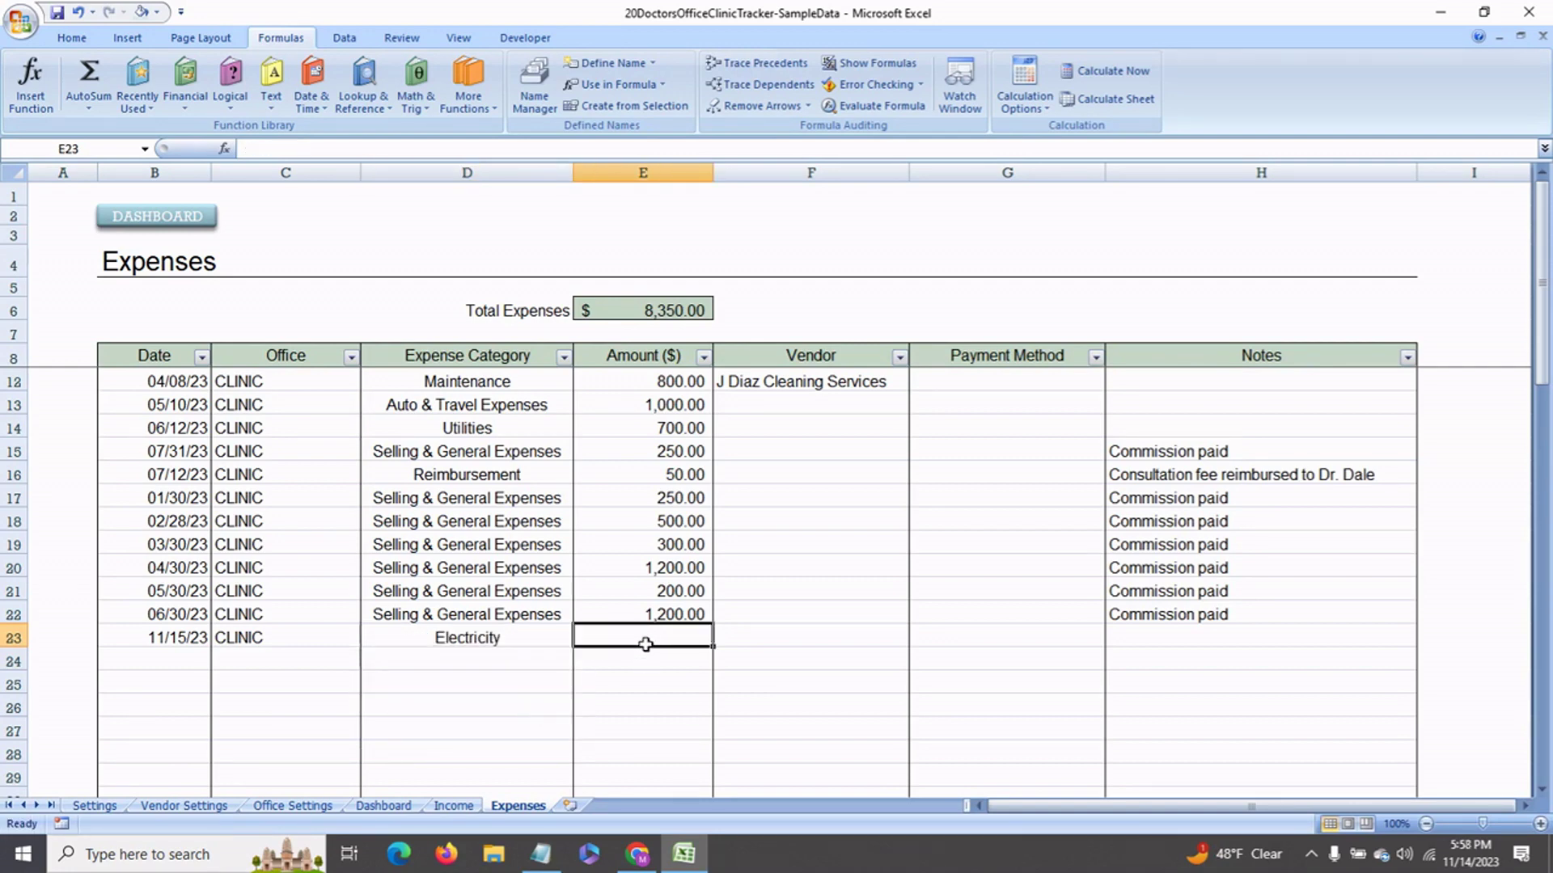
type("500")
key("Return")
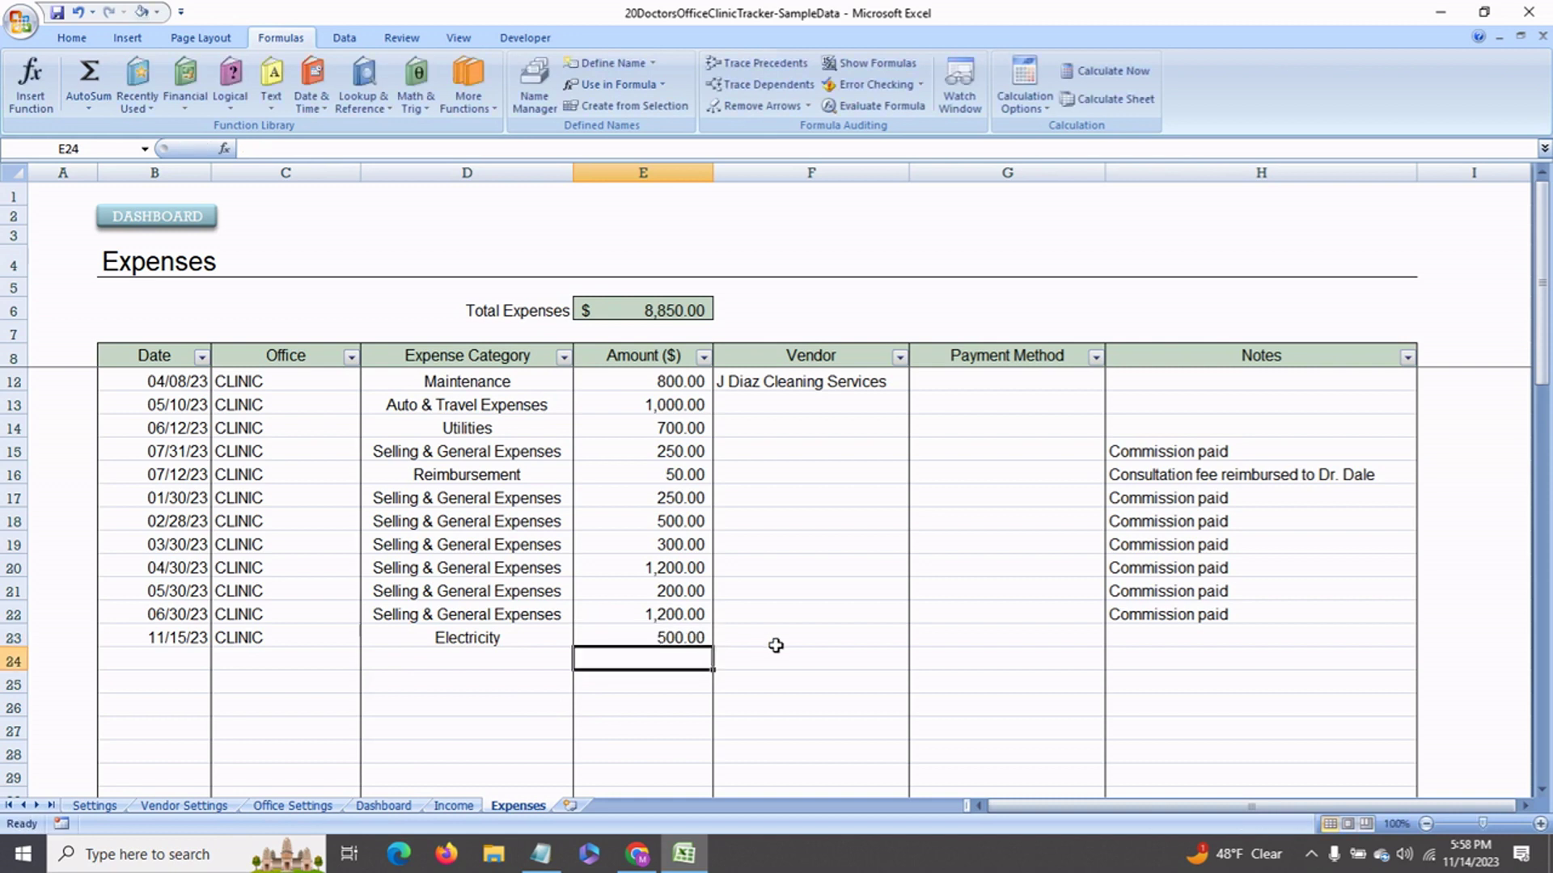
left_click(775, 640)
left_click(916, 637)
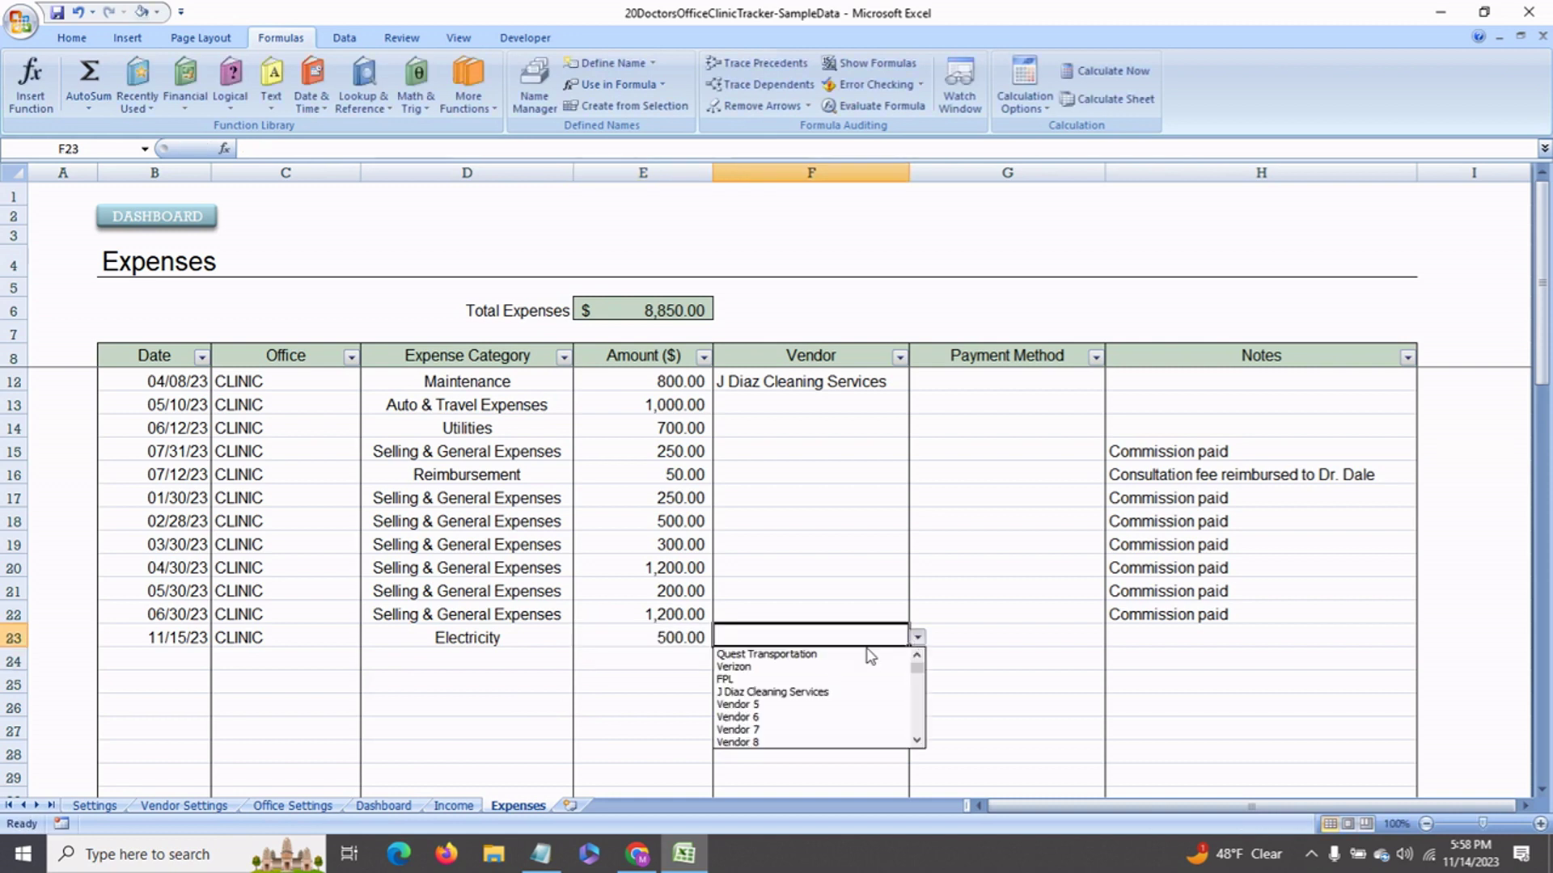
left_click(838, 681)
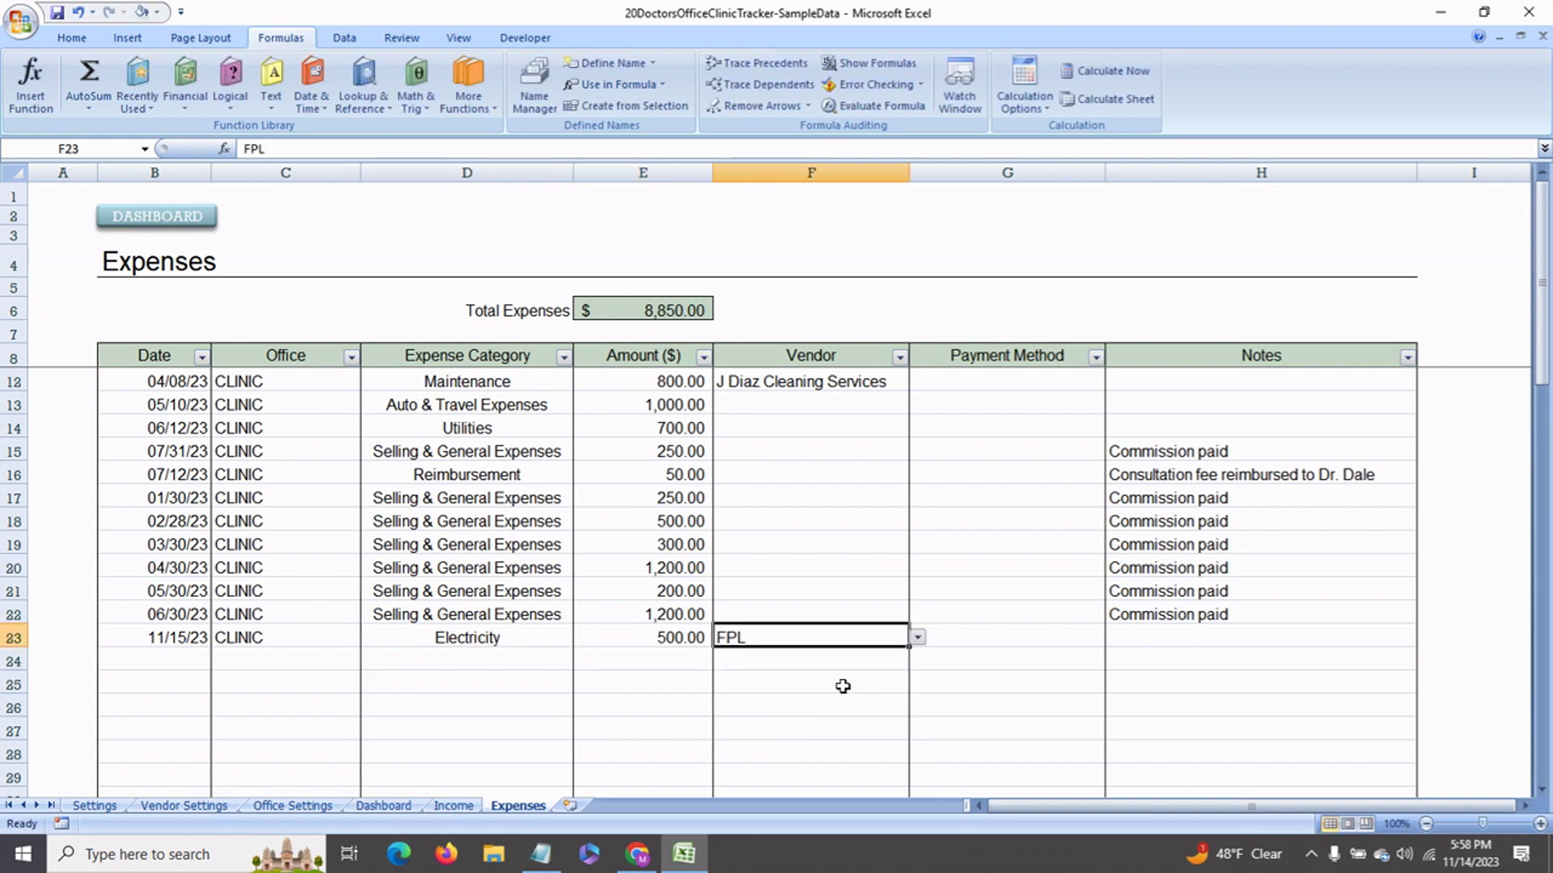
Start expense row 24 dated November 15 with office CLINIC
left_click(187, 665)
type("nov 15")
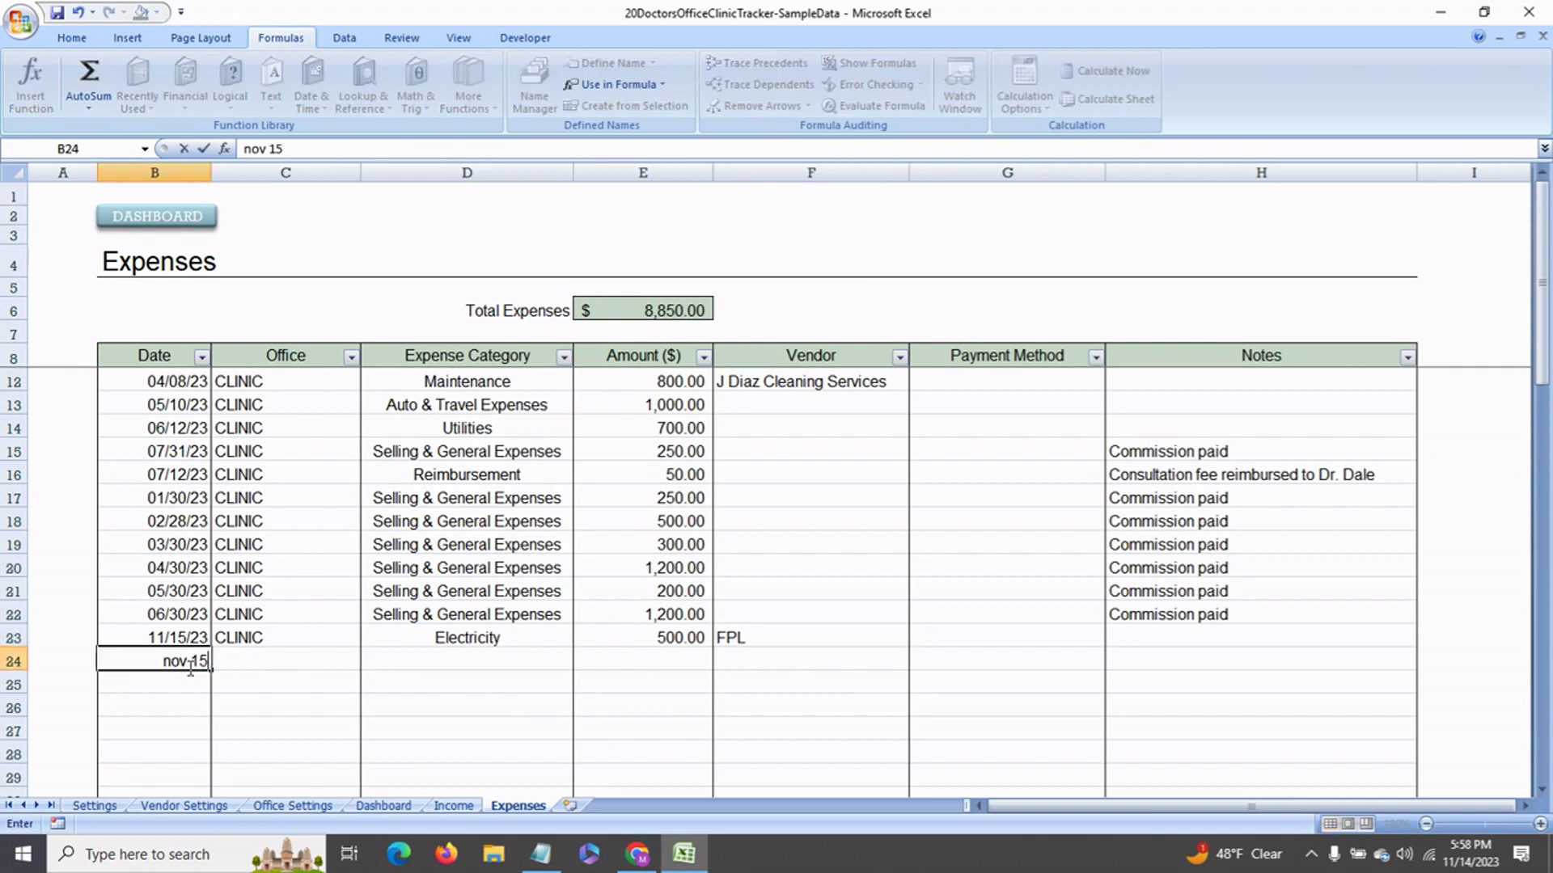
key("Return")
left_click(234, 663)
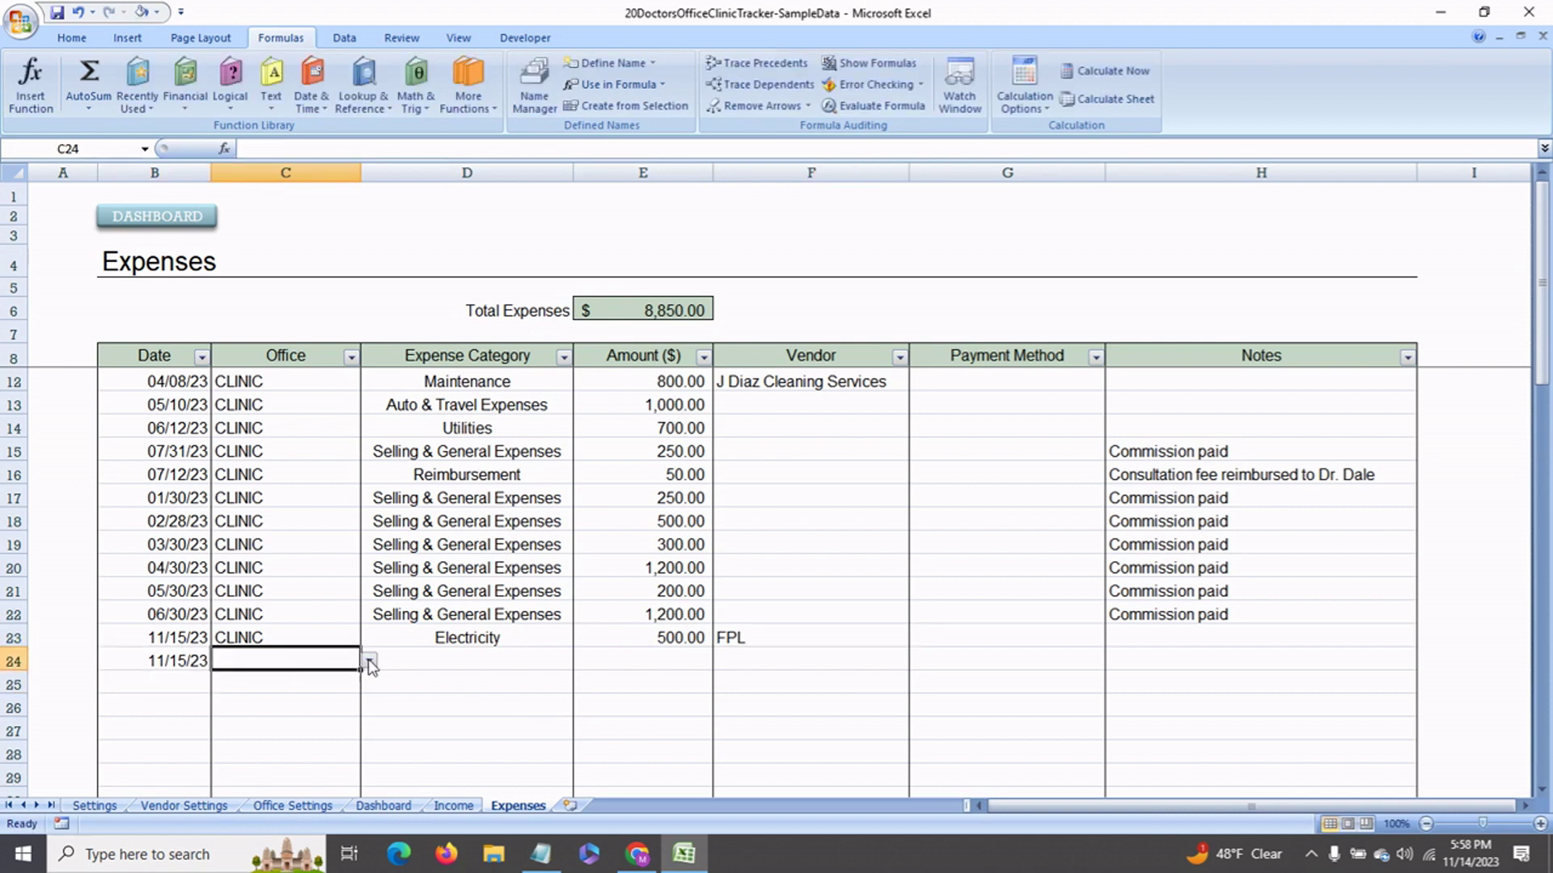
left_click(368, 661)
left_click(324, 673)
Set row 24's category to Selling & General Expenses with an amount of 600
left_click(482, 662)
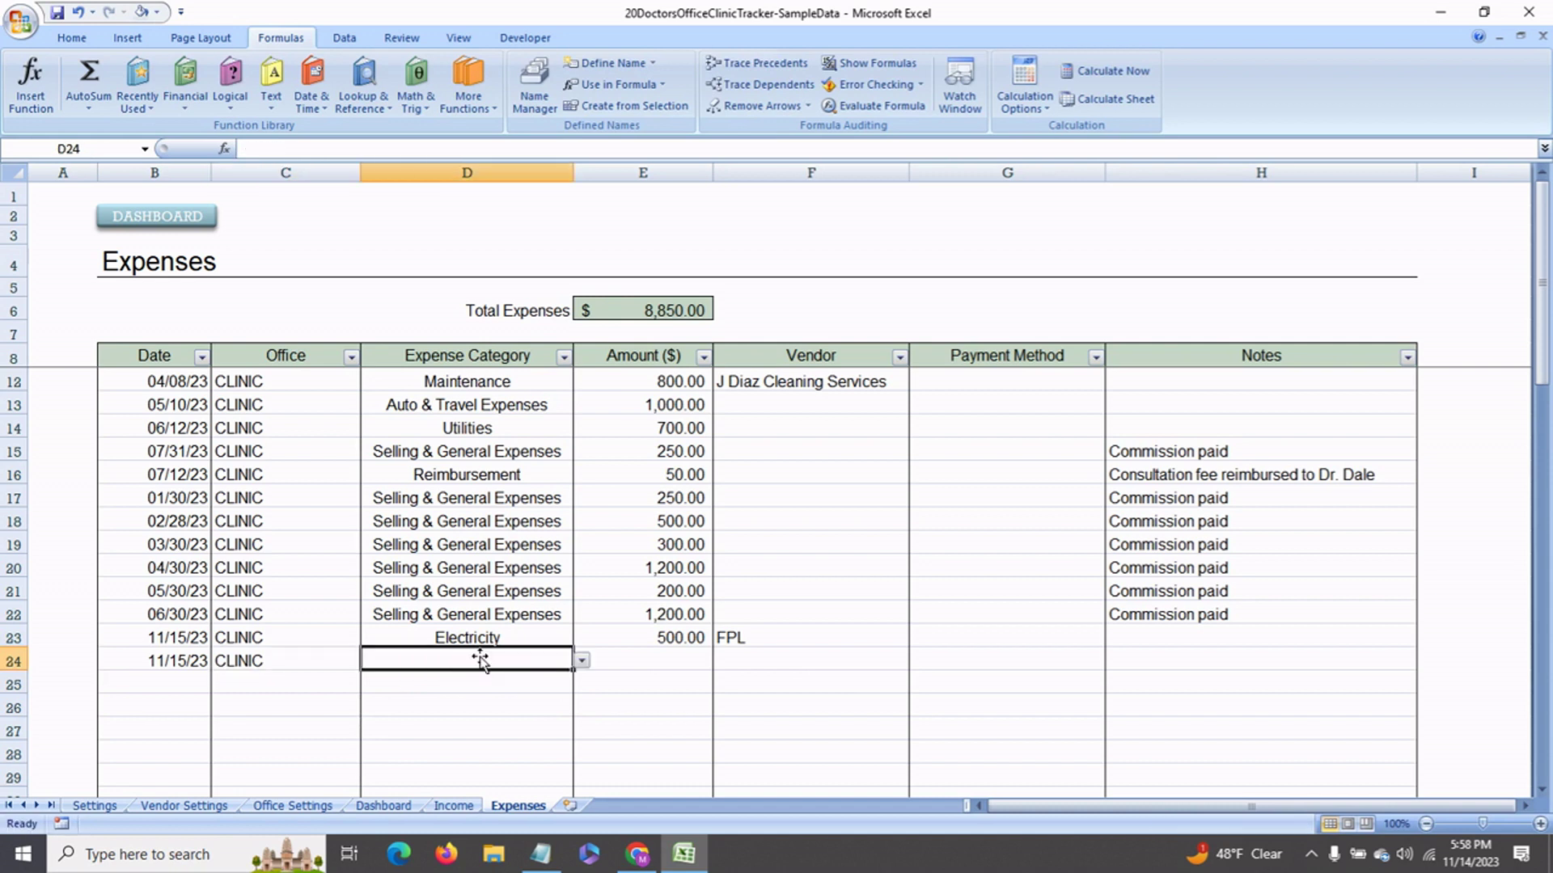
left_click(580, 660)
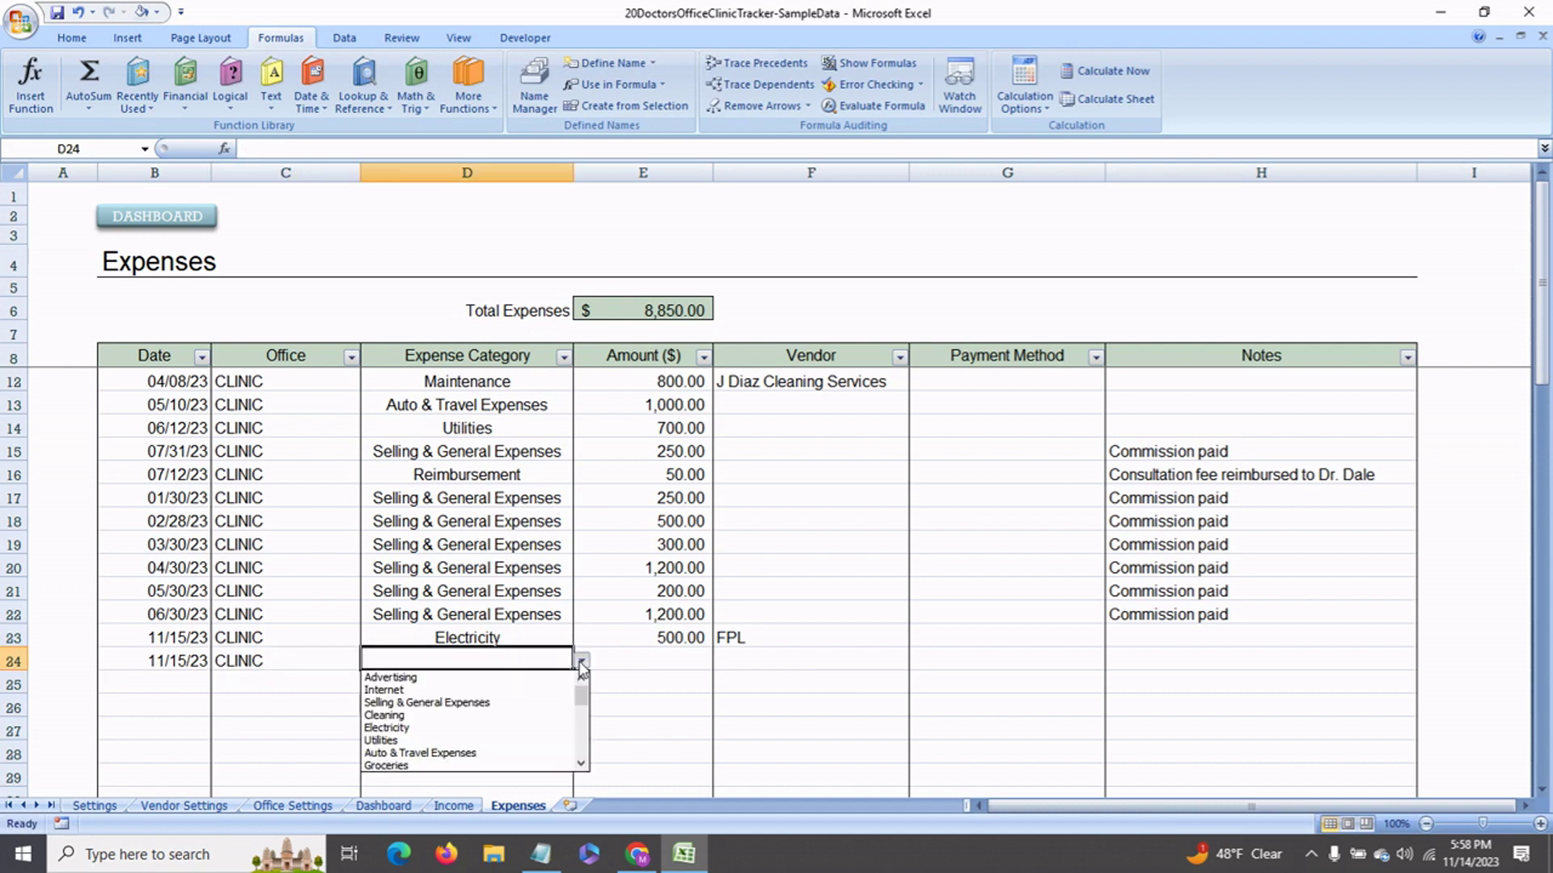
left_click(549, 702)
left_click(653, 670)
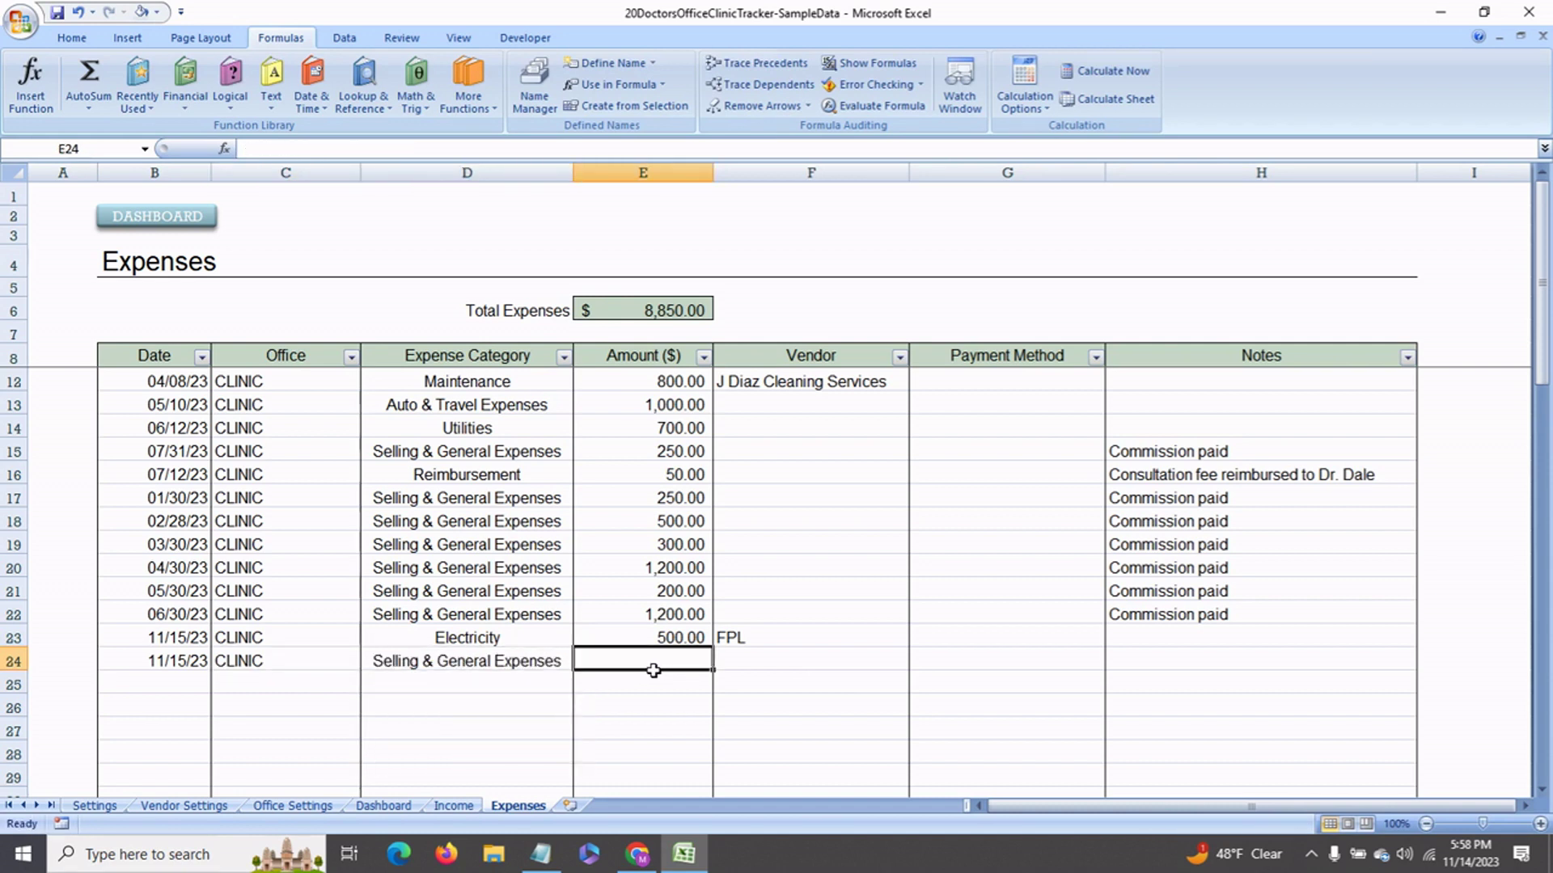
type("600")
left_click(757, 664)
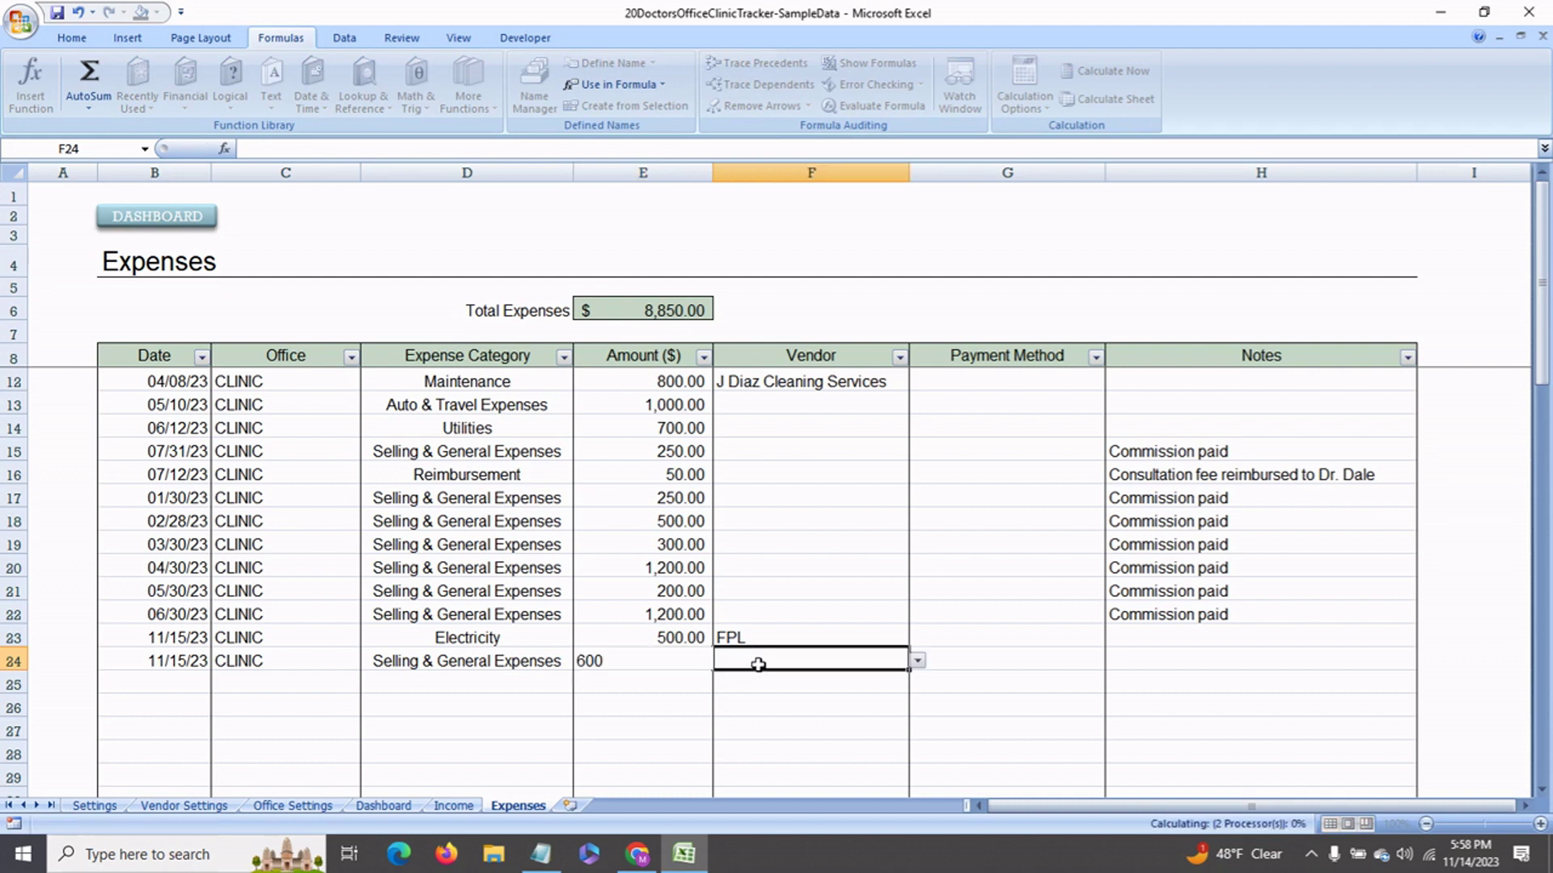
Add a note in H24 saying the commission was paid to a named salesperson
left_click(1123, 662)
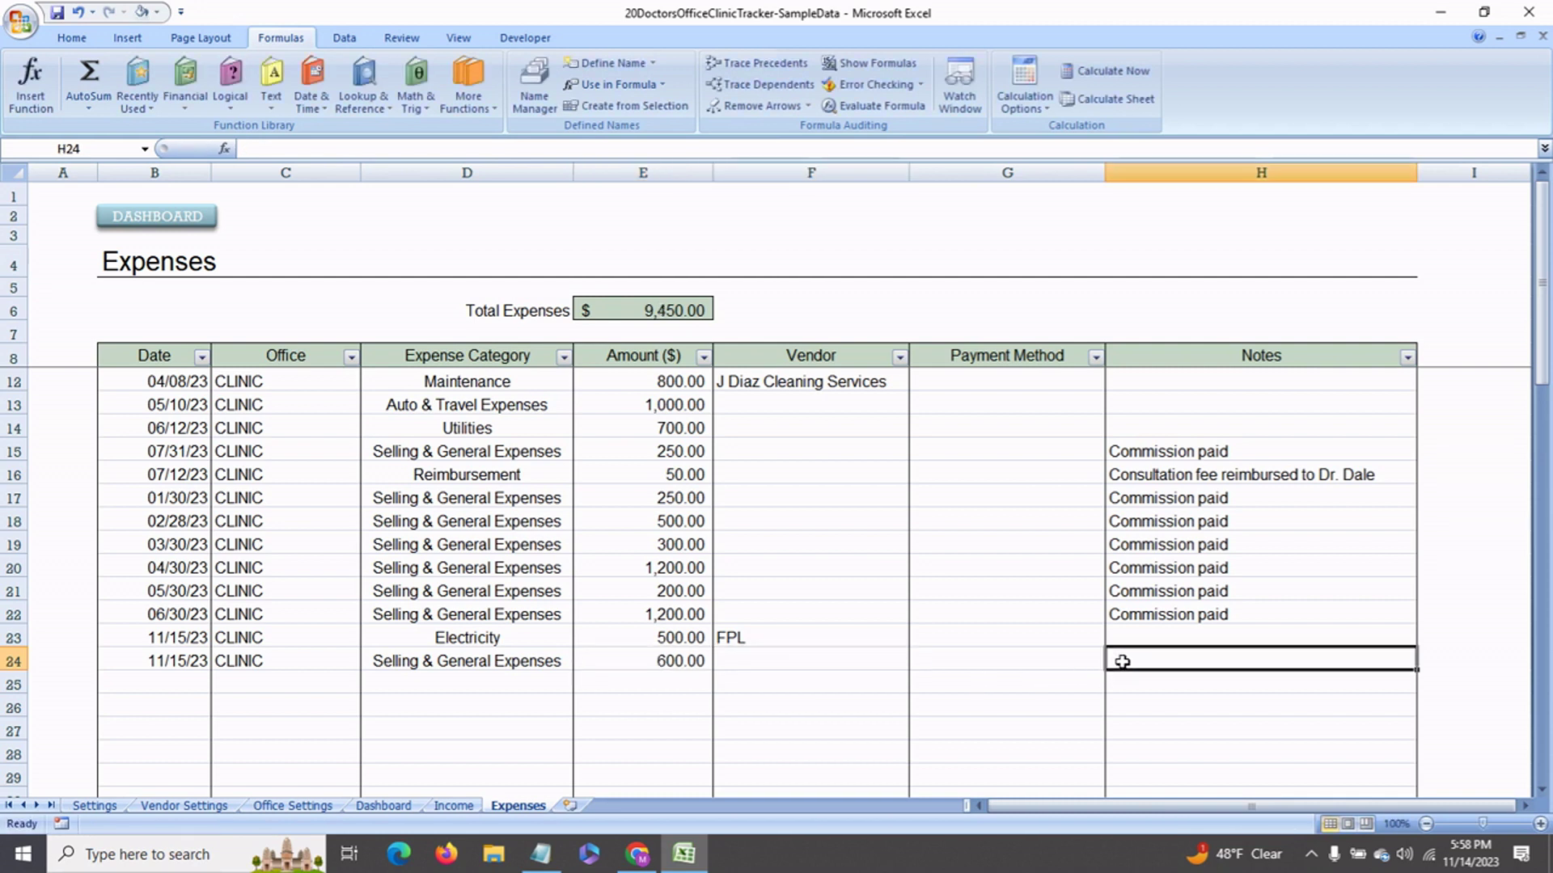
type("Com")
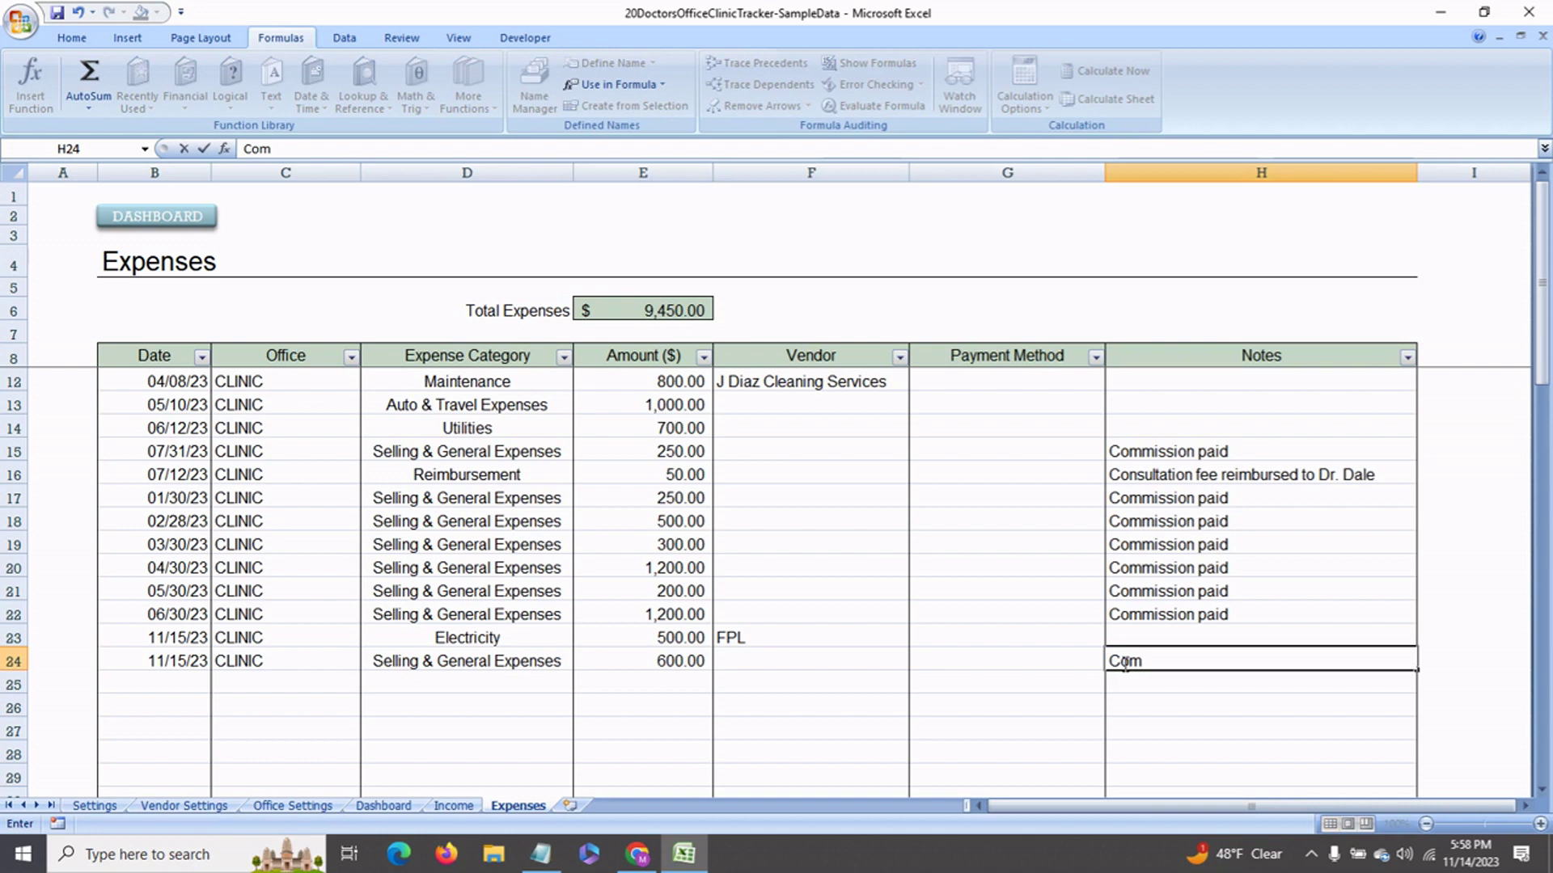
type("mission paid")
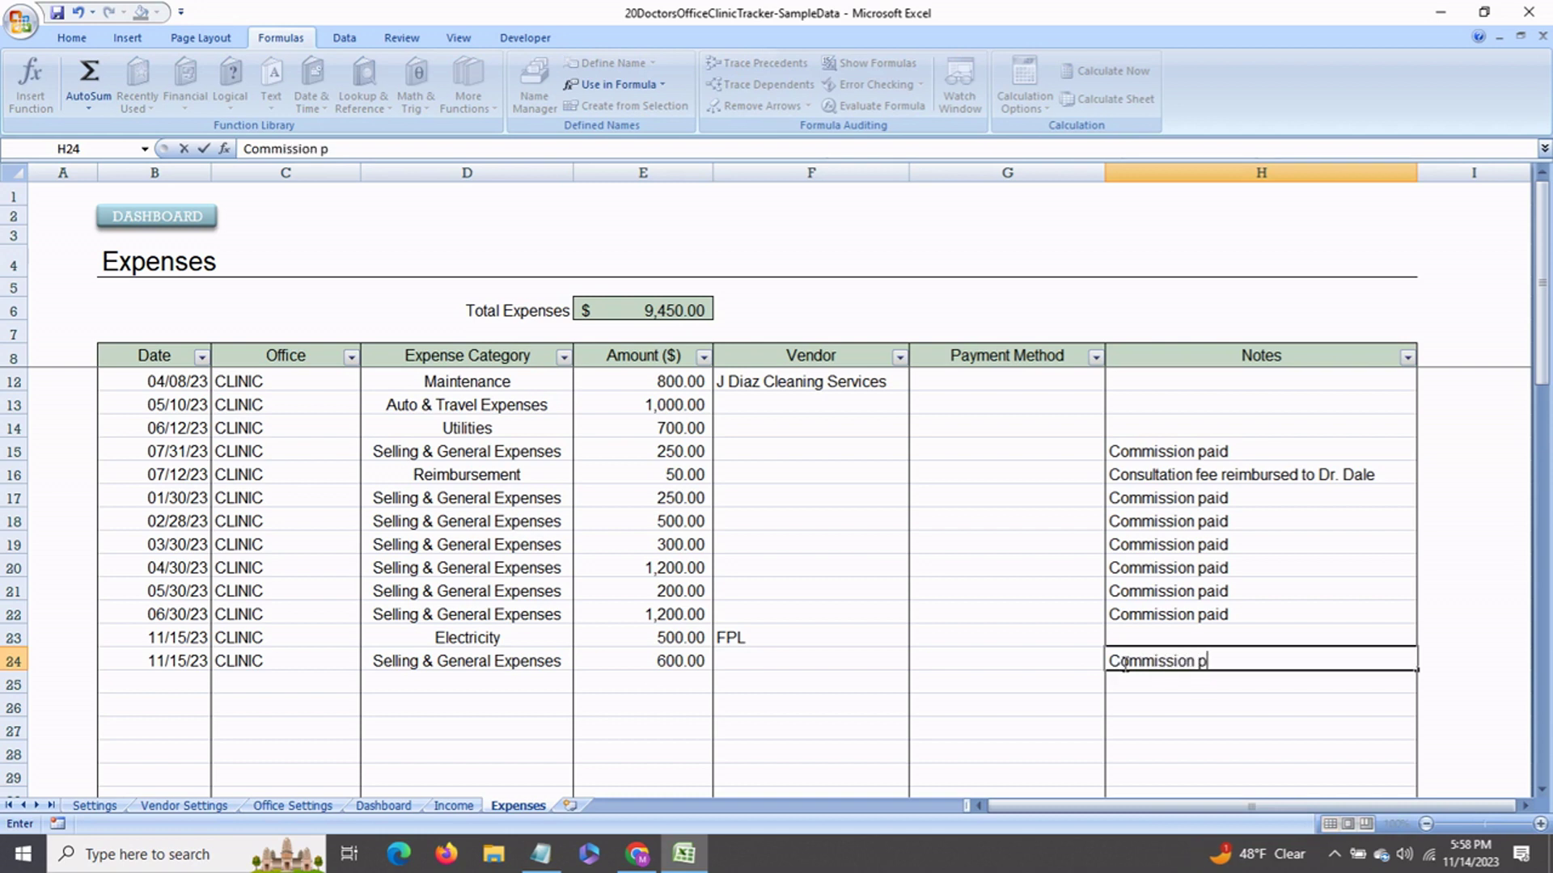
type(" S")
key("BackSpace")
type("to Sam Jones")
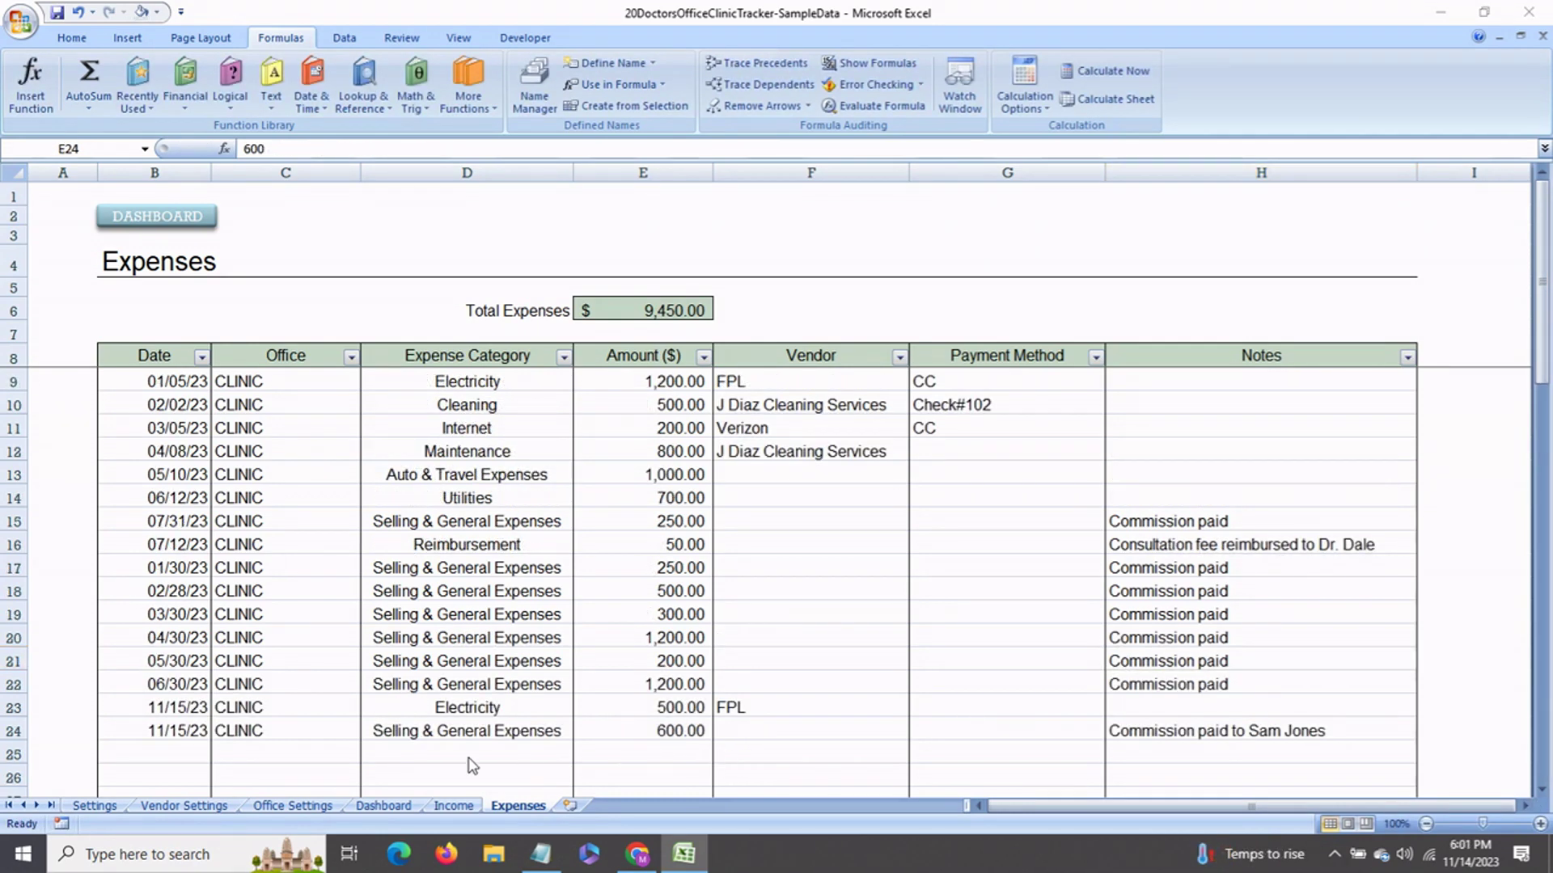
Go to the Dashboard and check CLINIC's November expense formula showing 1,100.00
left_click(385, 811)
left_click(385, 811)
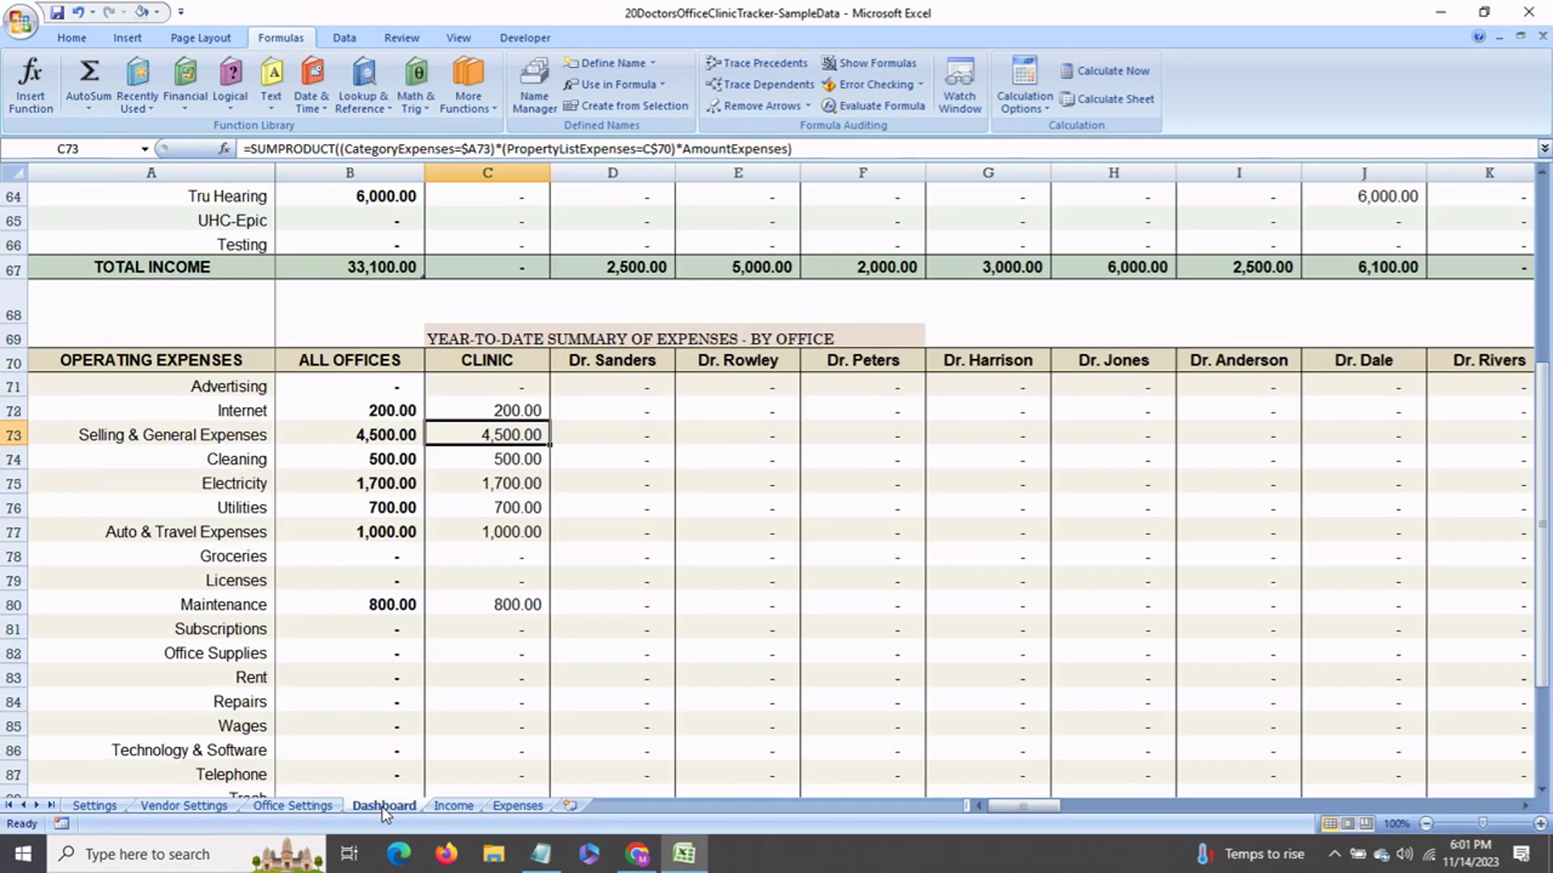
scroll(443, 571, "up", 6)
scroll(443, 571, "up", 1)
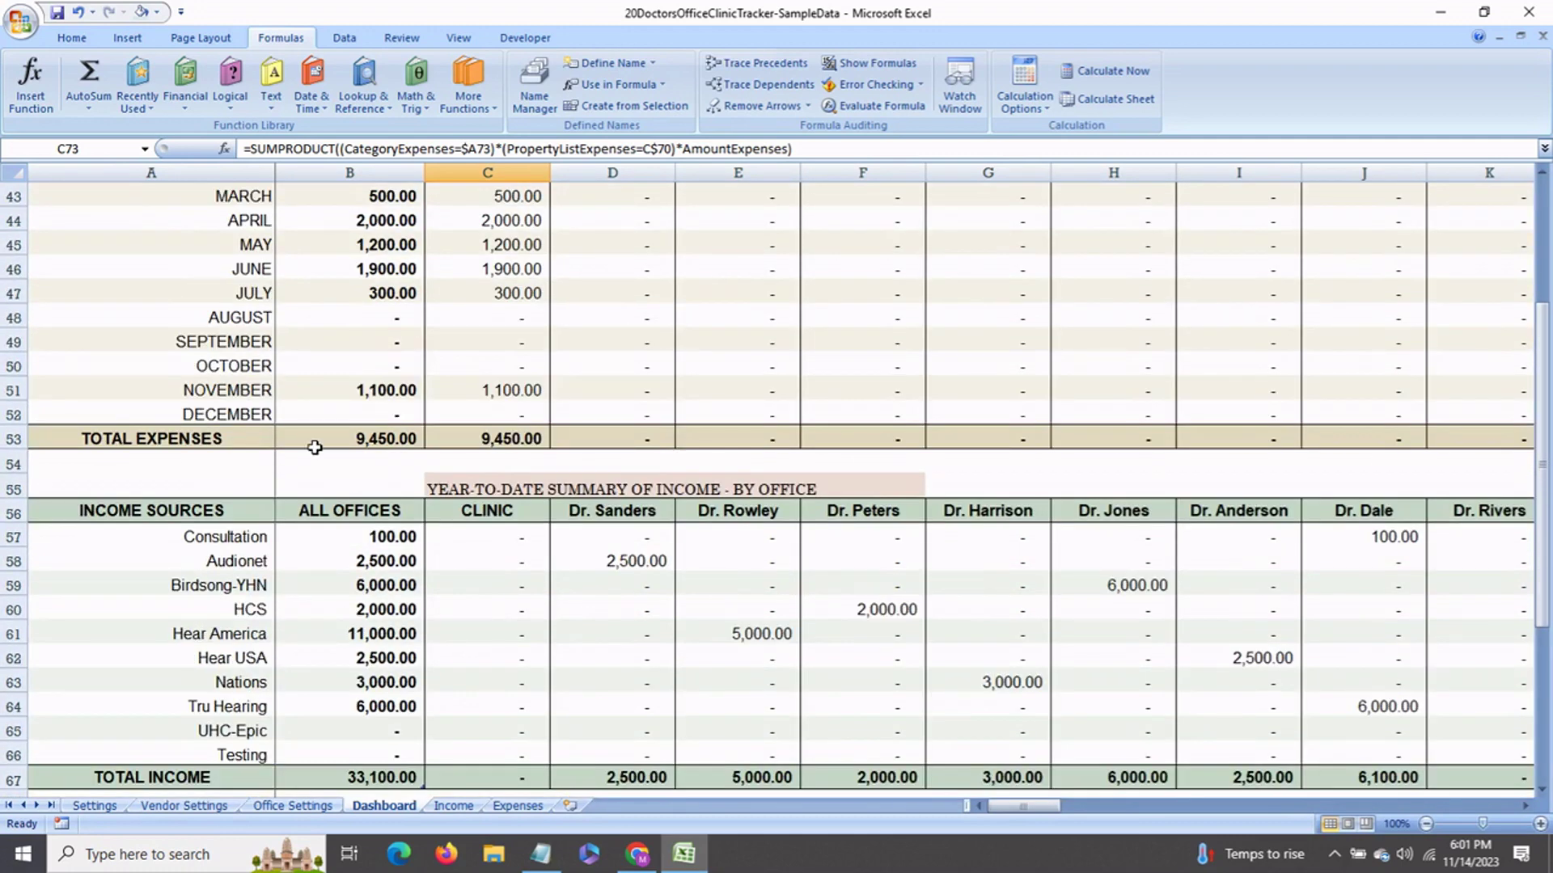
left_click(259, 393)
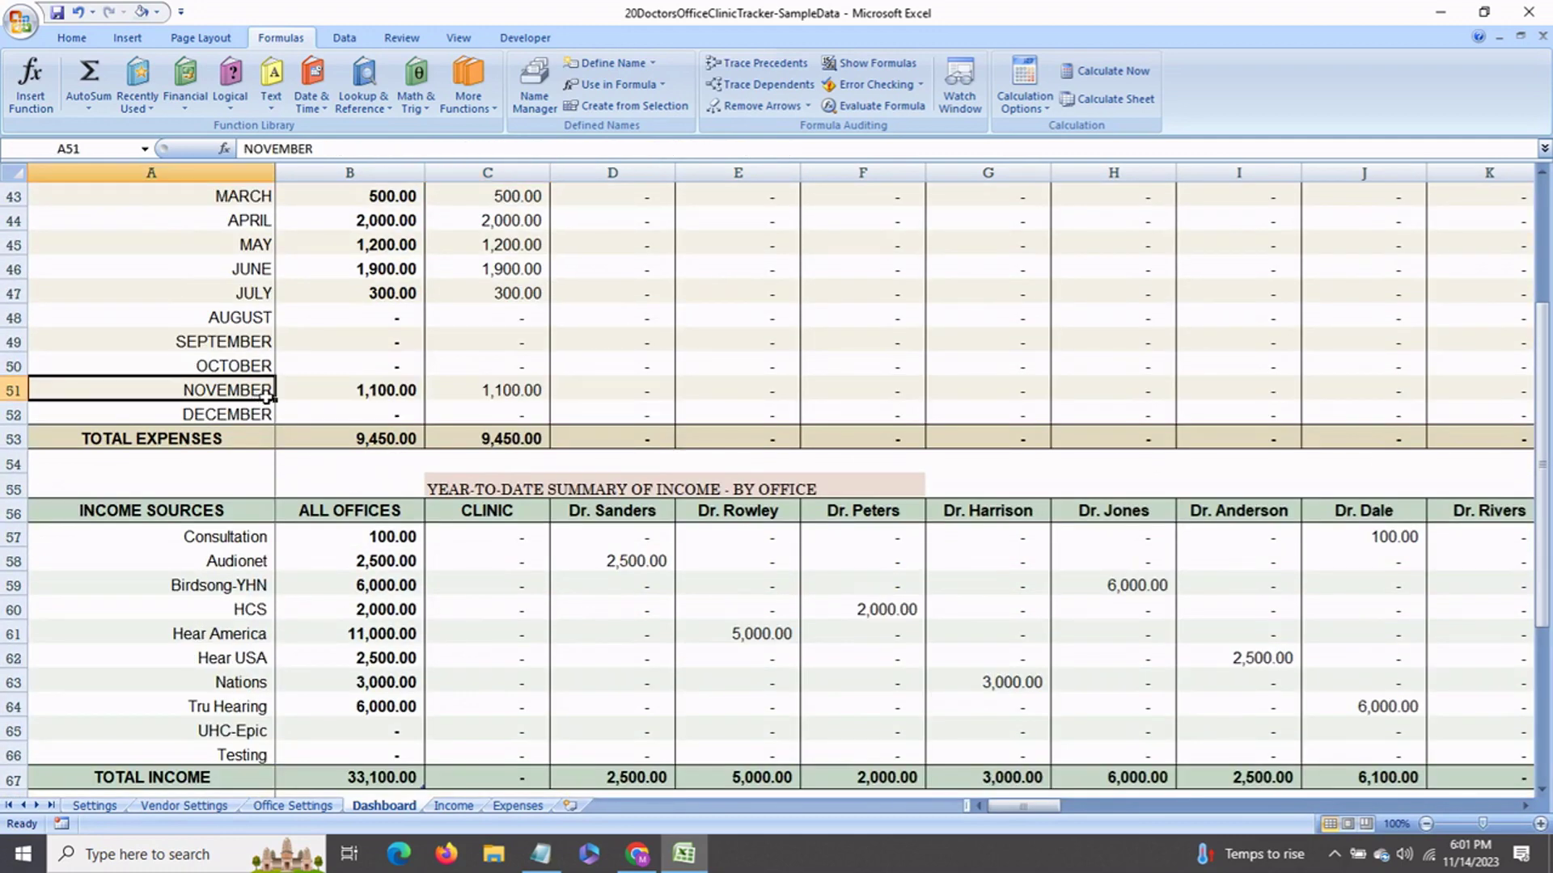
left_click(503, 394)
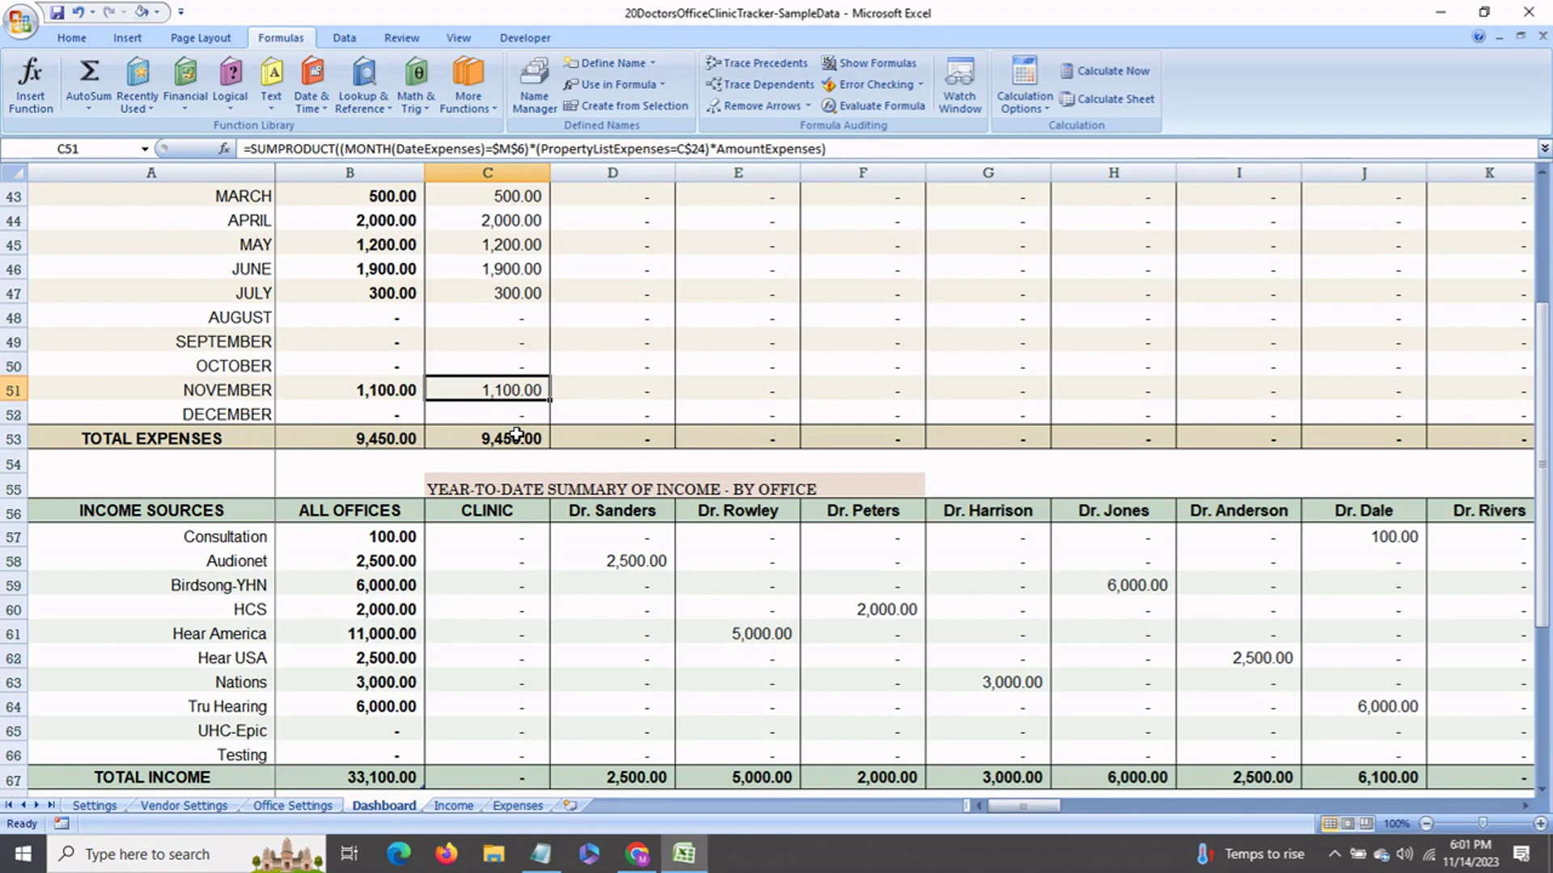
Inspect the all-office totals for Selling & General (4,500.00) and Electricity (1,700.00)
scroll(480, 561, "down", 4)
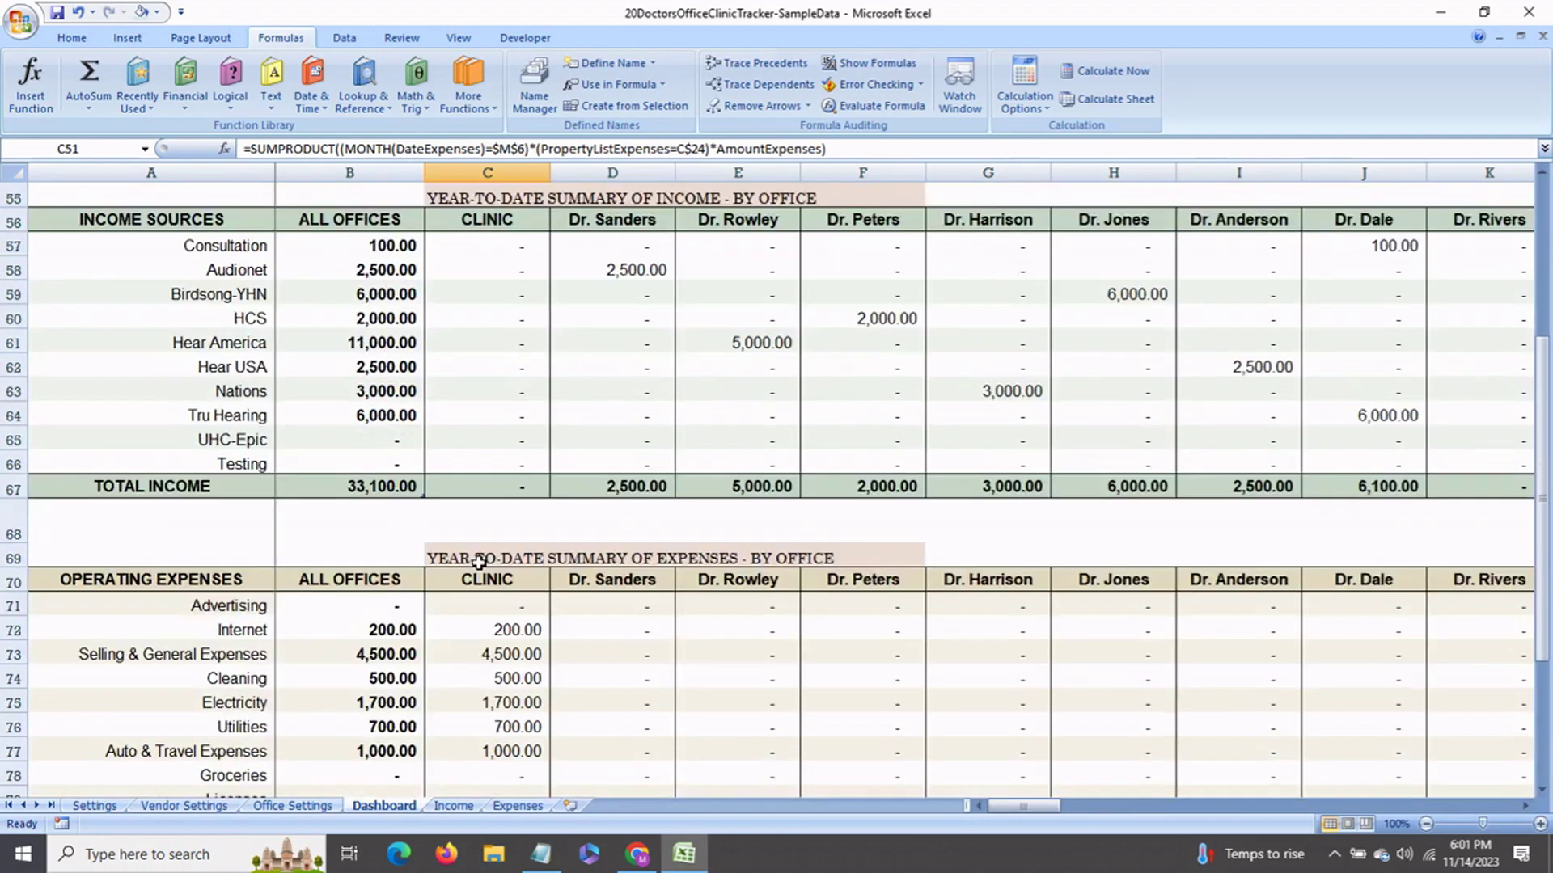
scroll(479, 561, "down", 1)
left_click(393, 588)
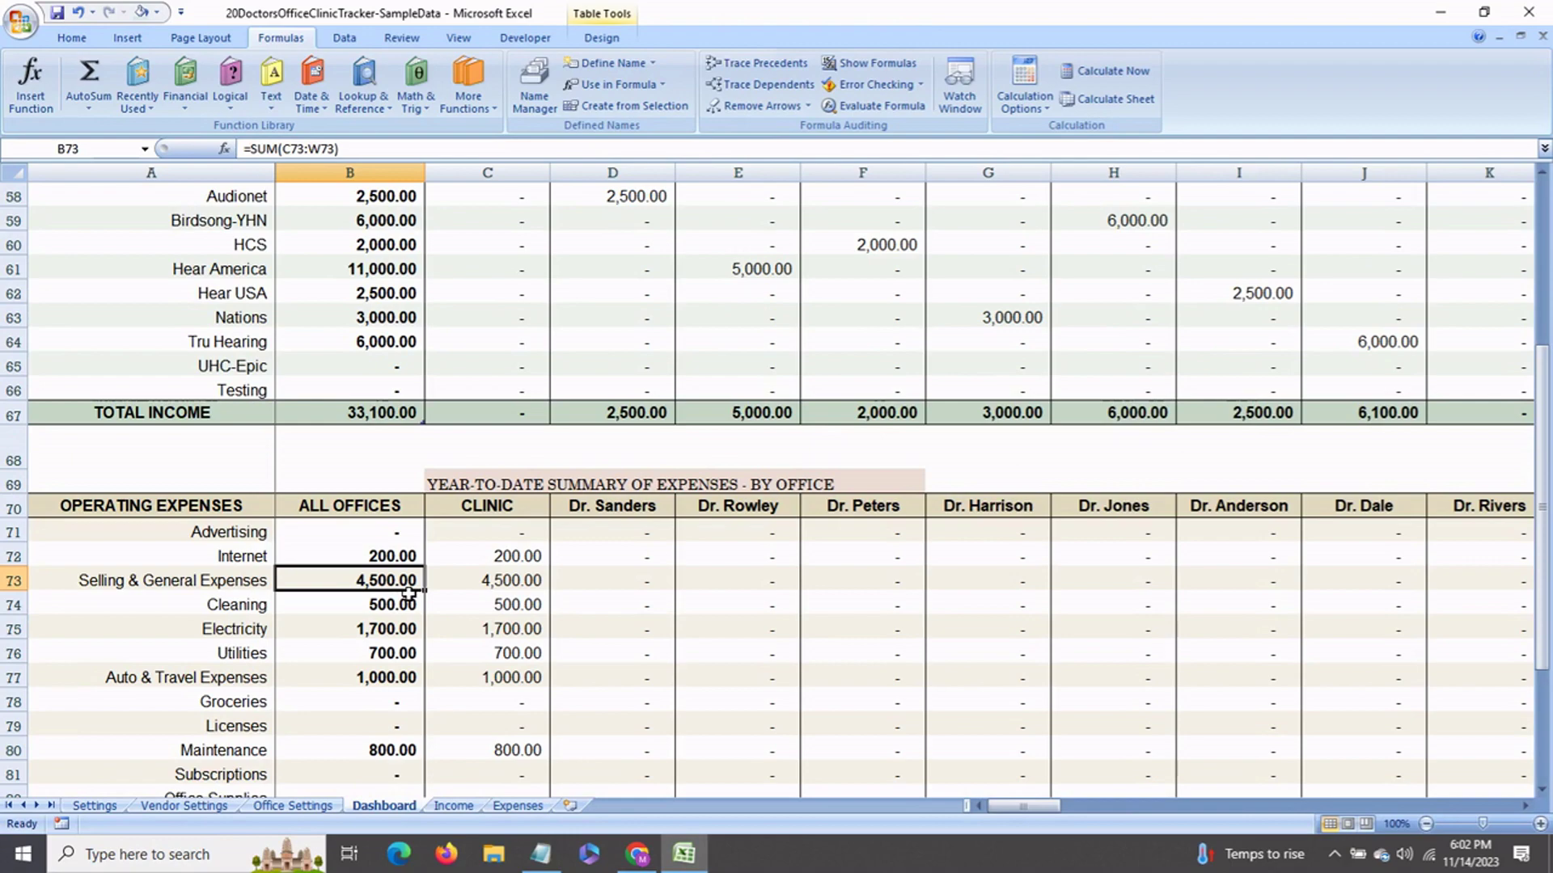
left_click(395, 633)
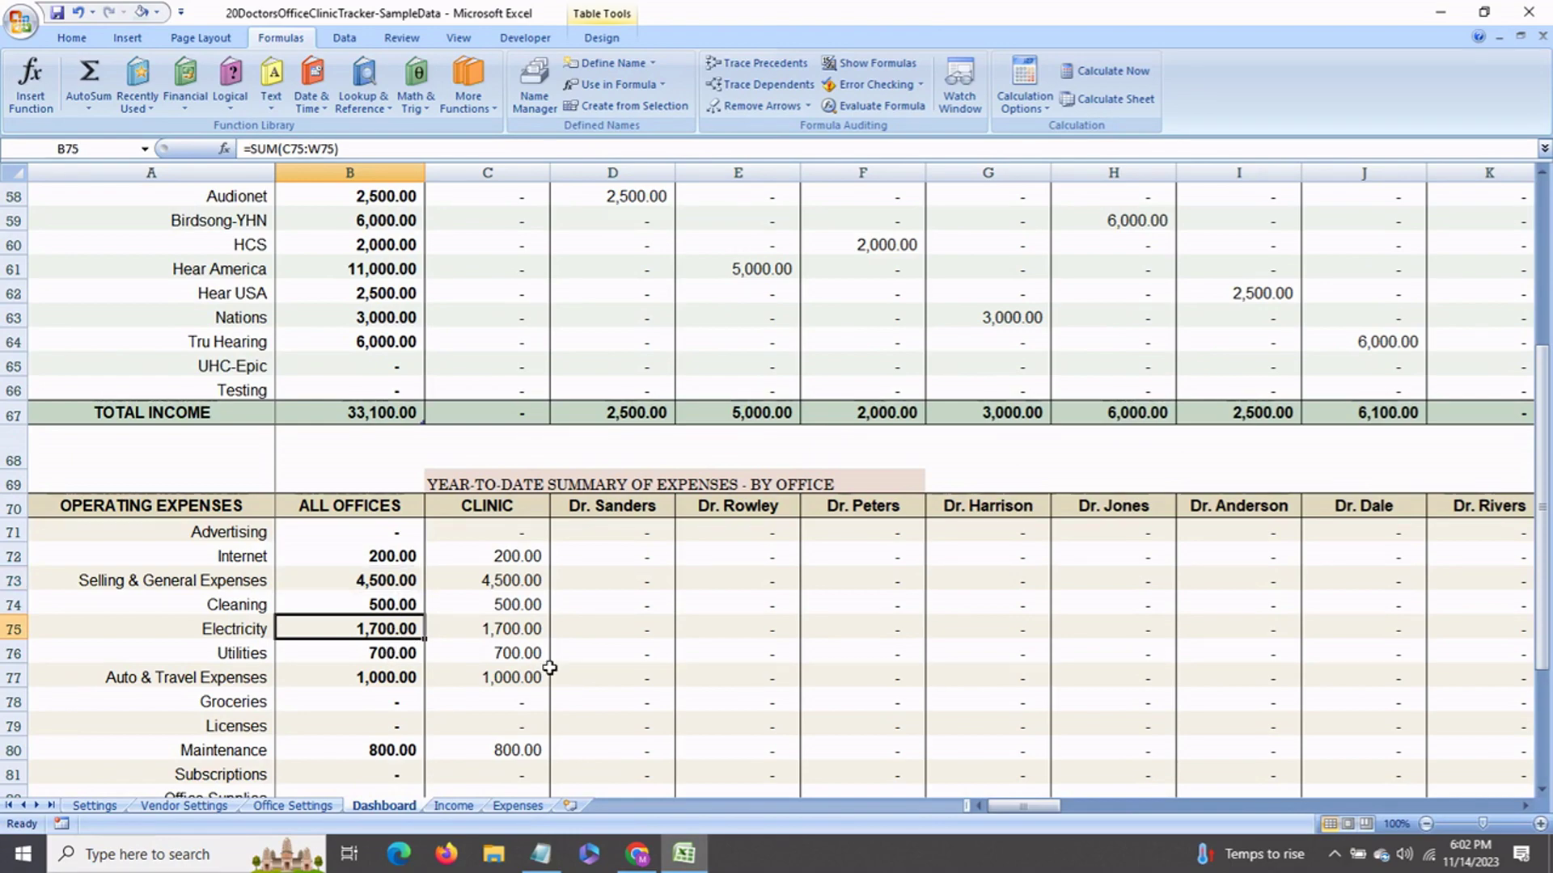